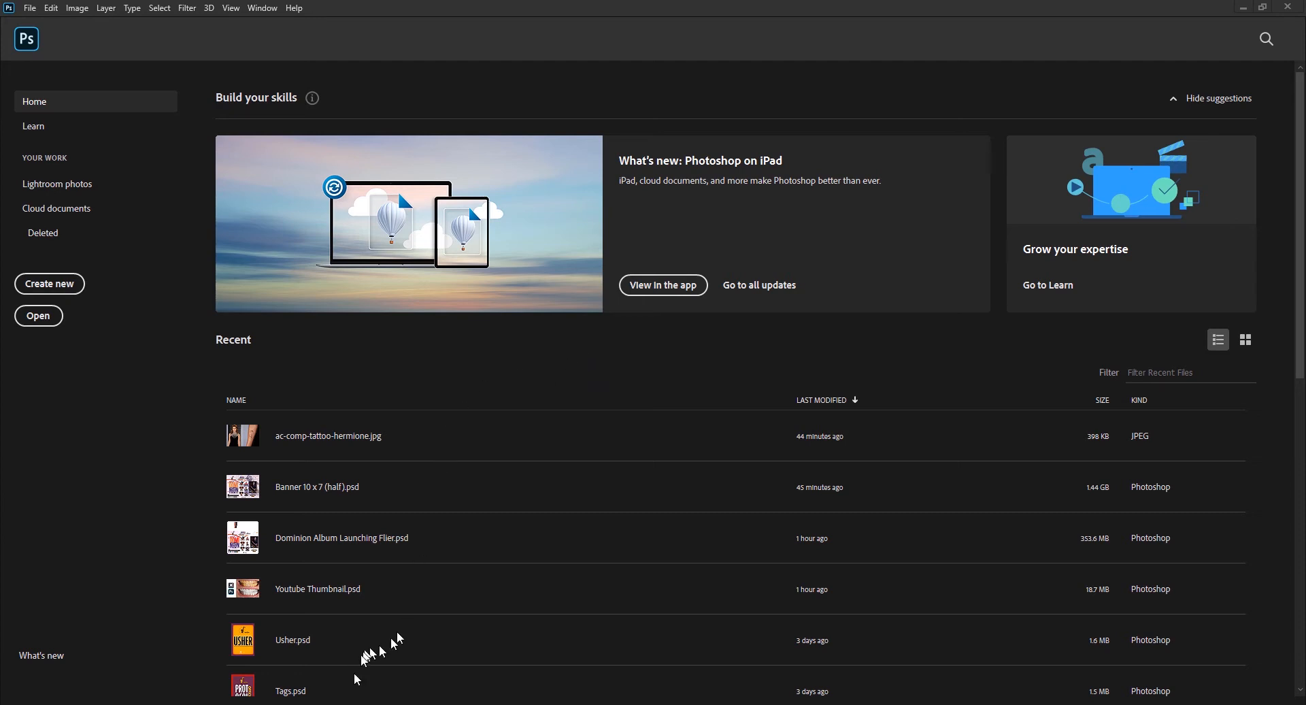
Step: Open the image ac-comp-tattoo-hermione.jpg from the Downloads folder
{"action": "left_click", "coordinate": [356, 703]}
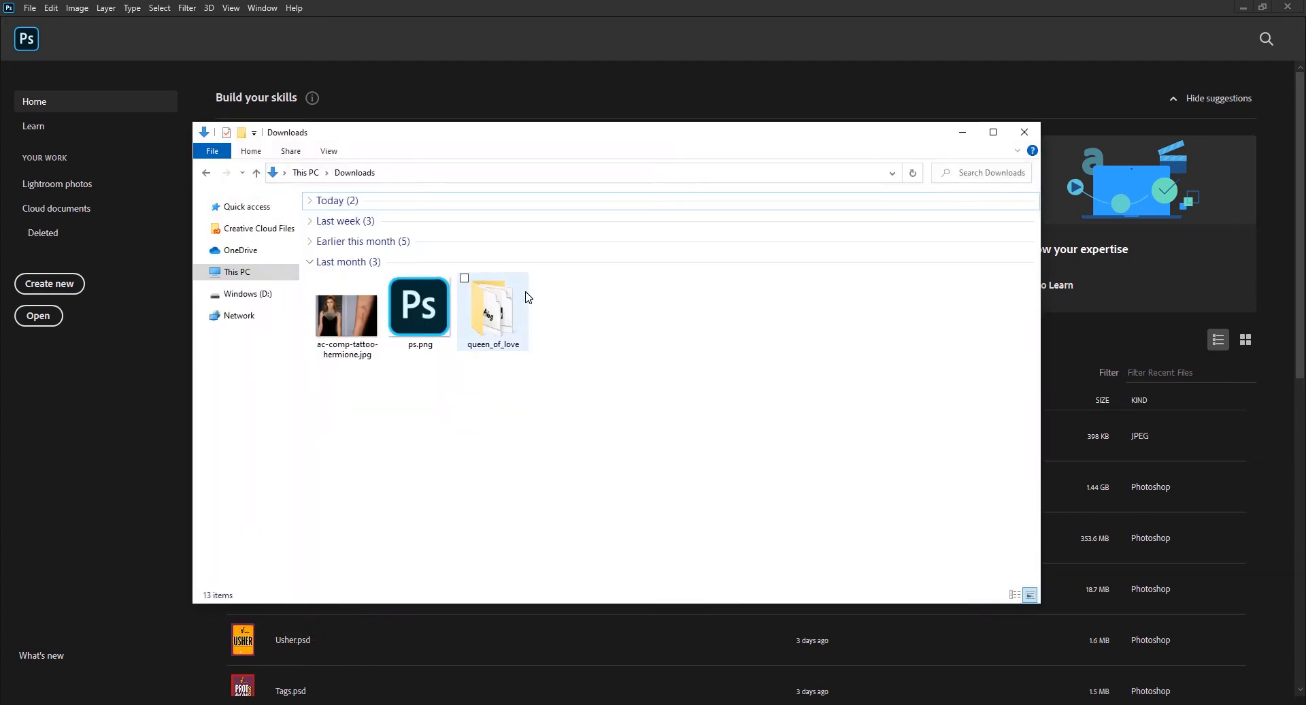
{"action": "left_click", "coordinate": [366, 329]}
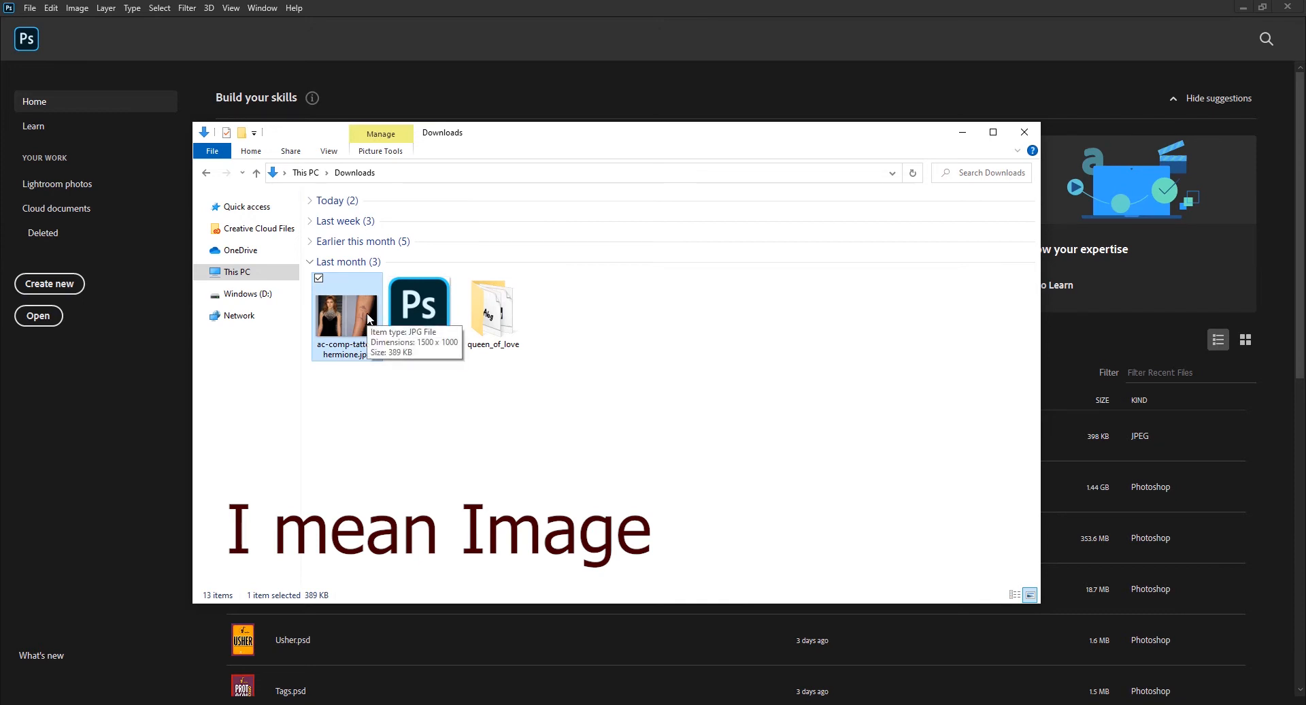
{"action": "left_click", "coordinate": [42, 321]}
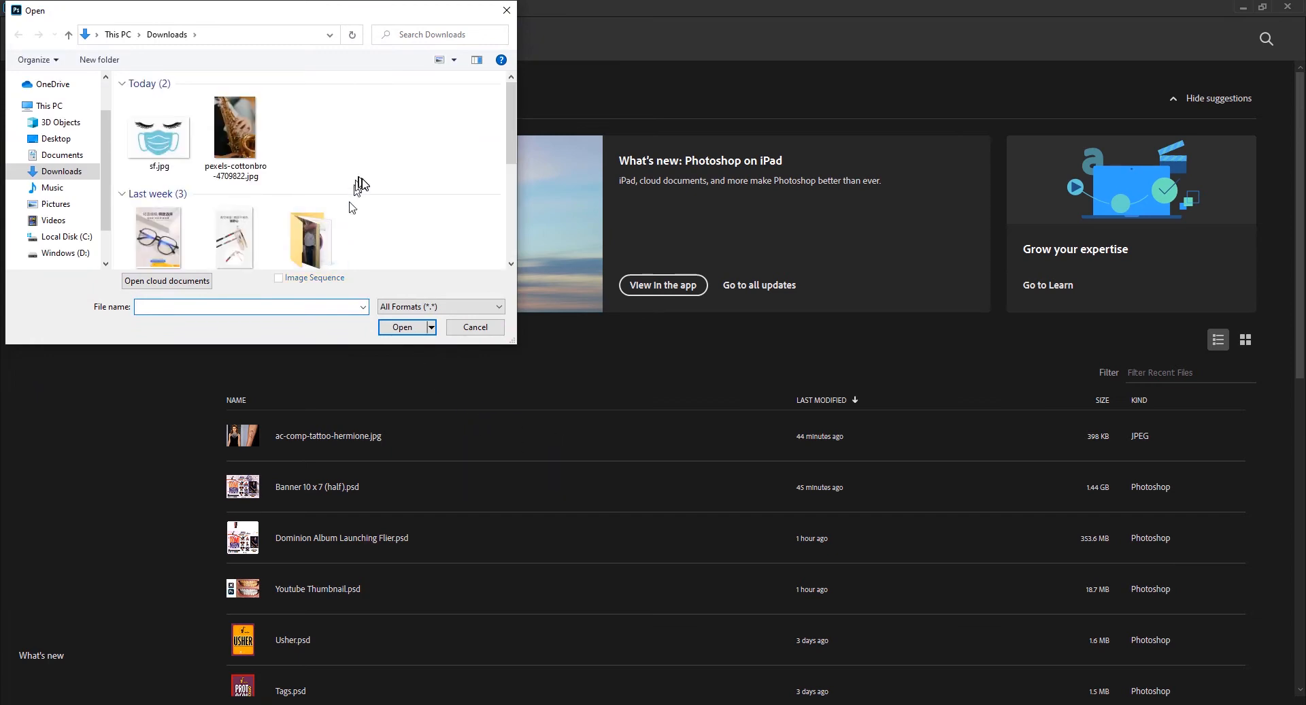
{"action": "left_click", "coordinate": [124, 196]}
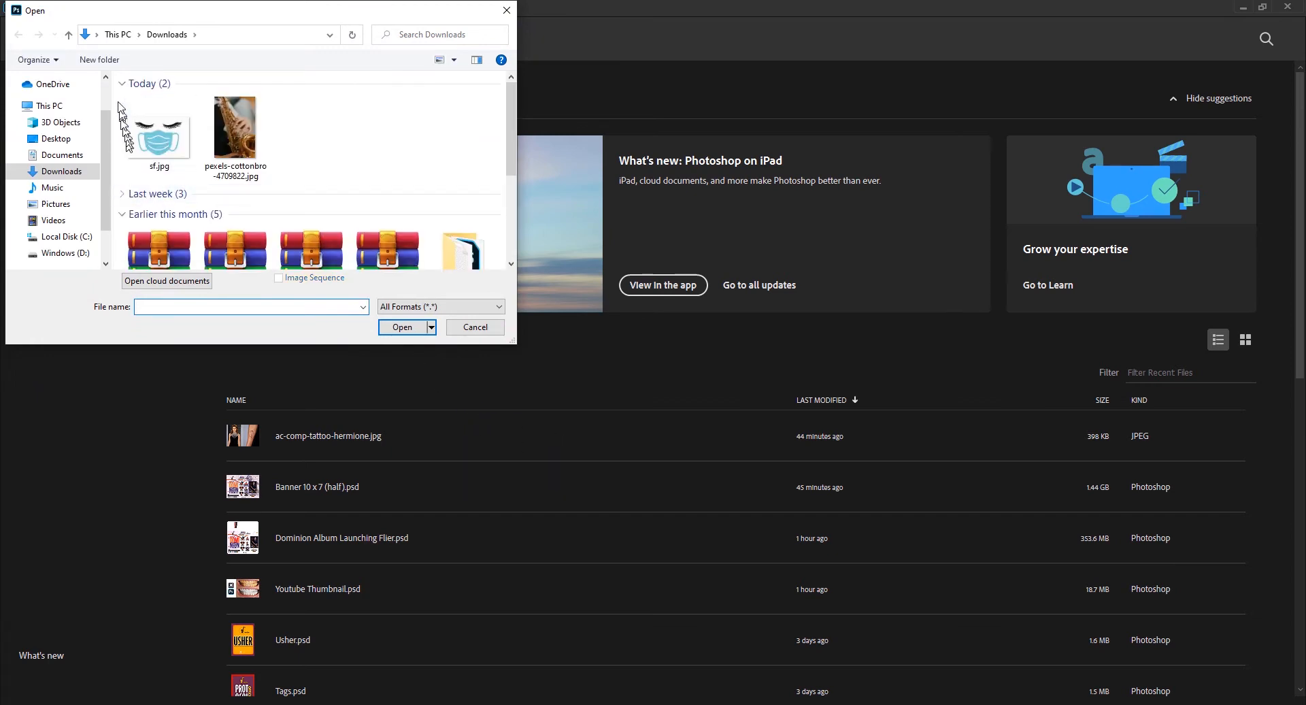
{"action": "left_click", "coordinate": [123, 83]}
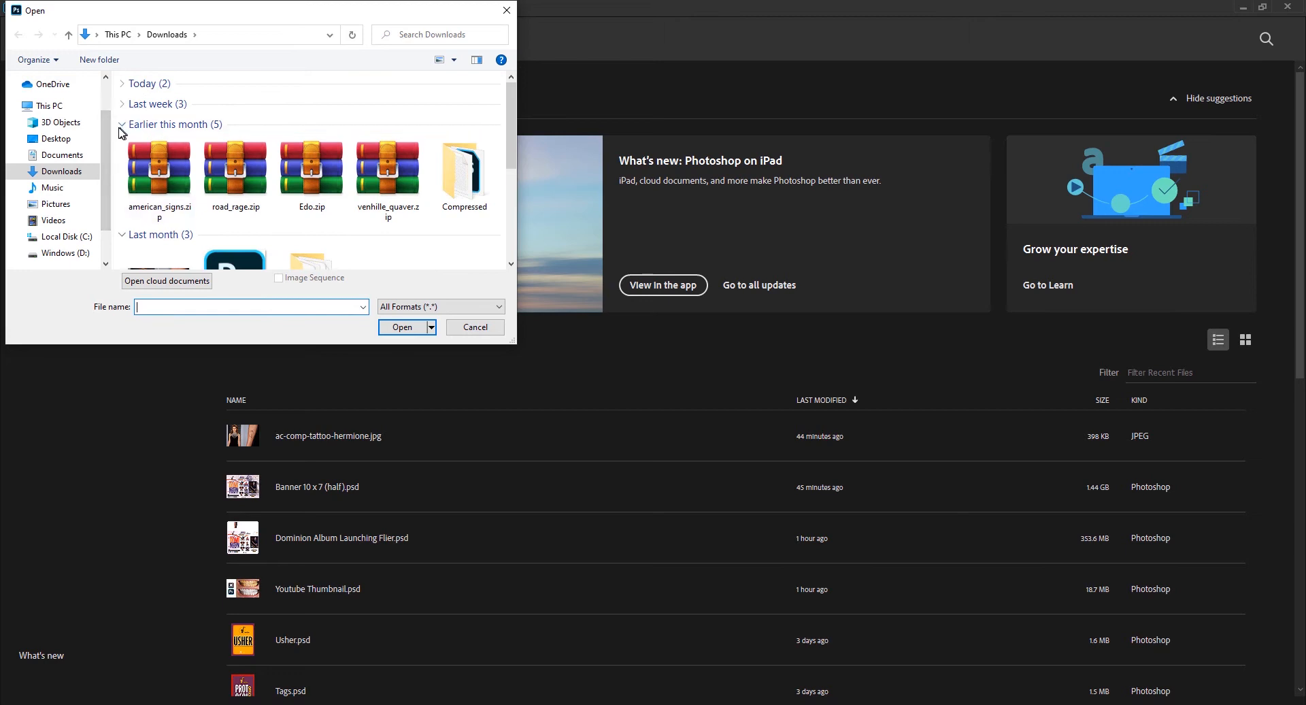
{"action": "left_click", "coordinate": [123, 127]}
{"action": "left_click", "coordinate": [151, 203]}
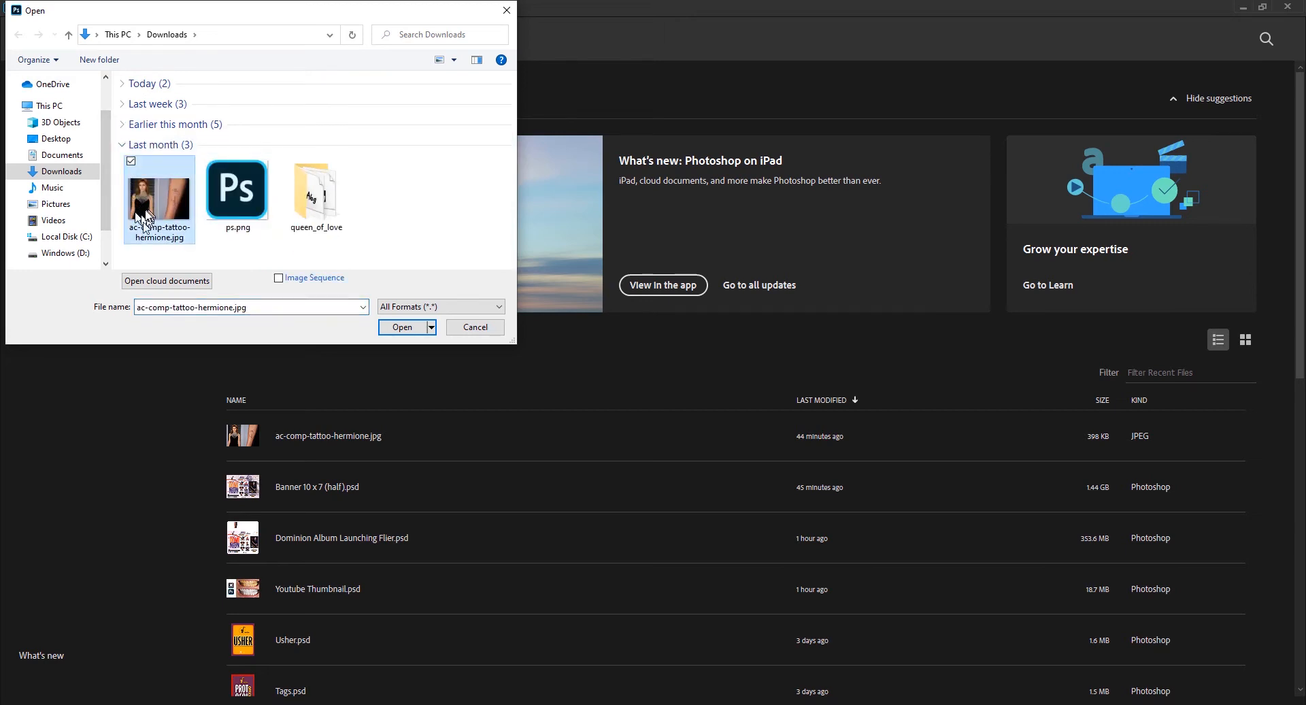
{"action": "double_click", "coordinate": [164, 216]}
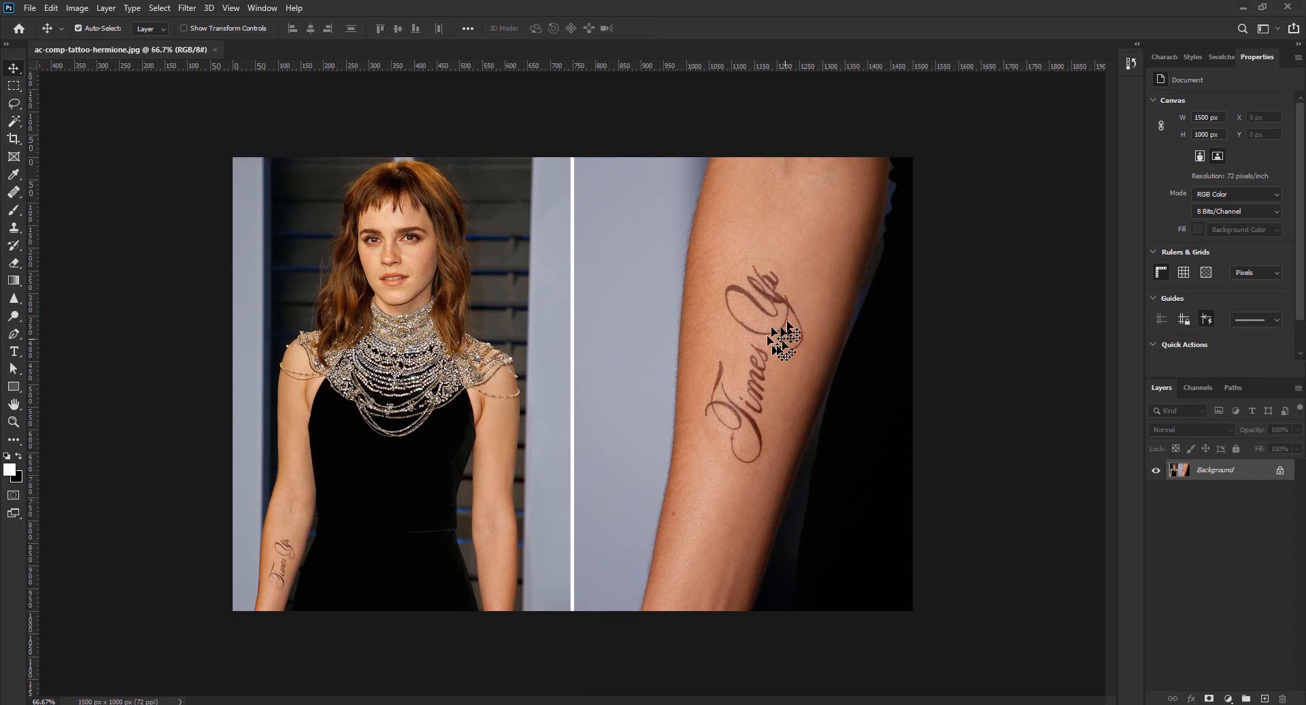
Step: Unlock the background layer and make a rectangular selection around the portrait half of the image
{"action": "left_click", "coordinate": [1280, 472]}
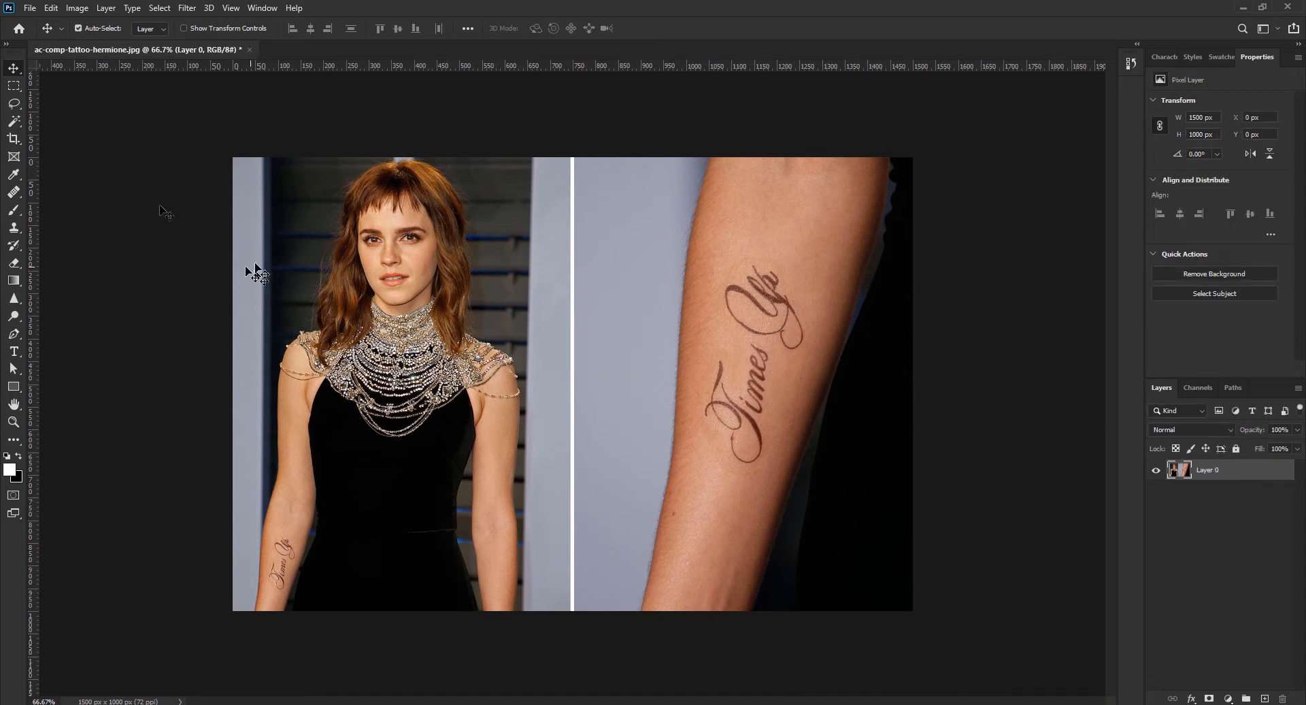
{"action": "left_click", "coordinate": [14, 85]}
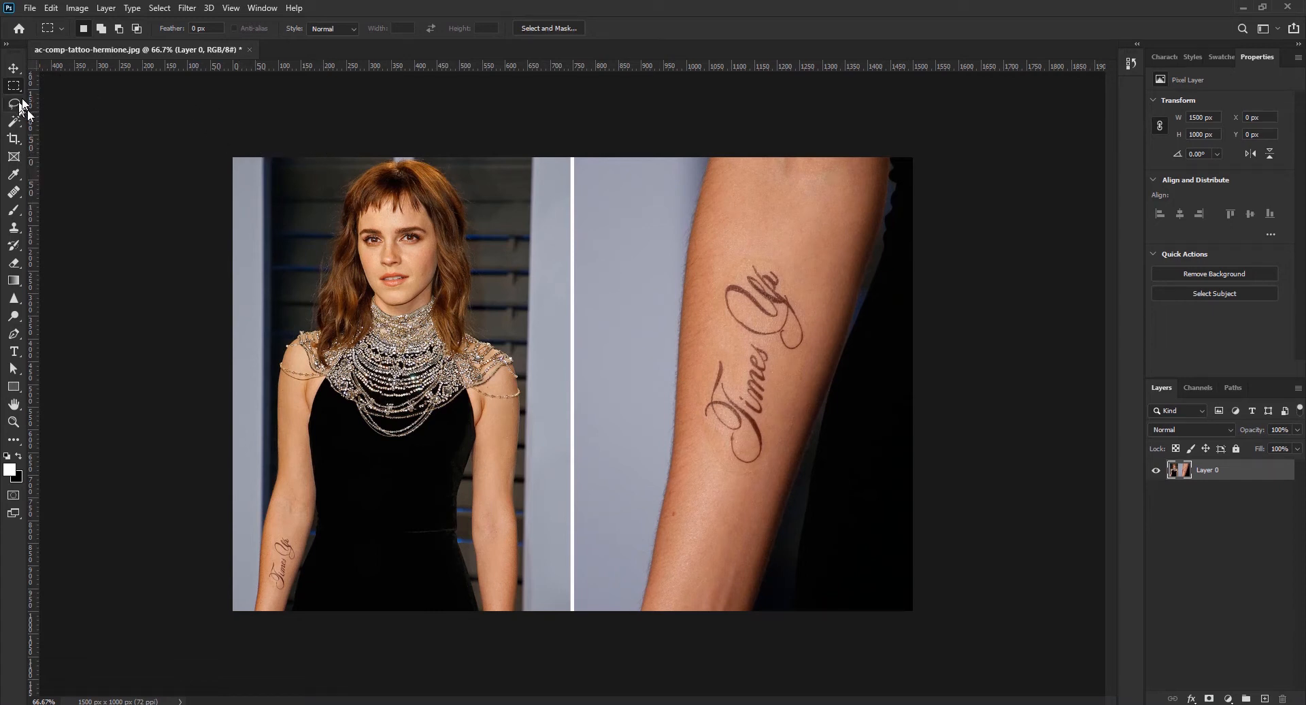
{"action": "left_click_drag", "start_coordinate": [209, 133], "coordinate": [573, 665]}
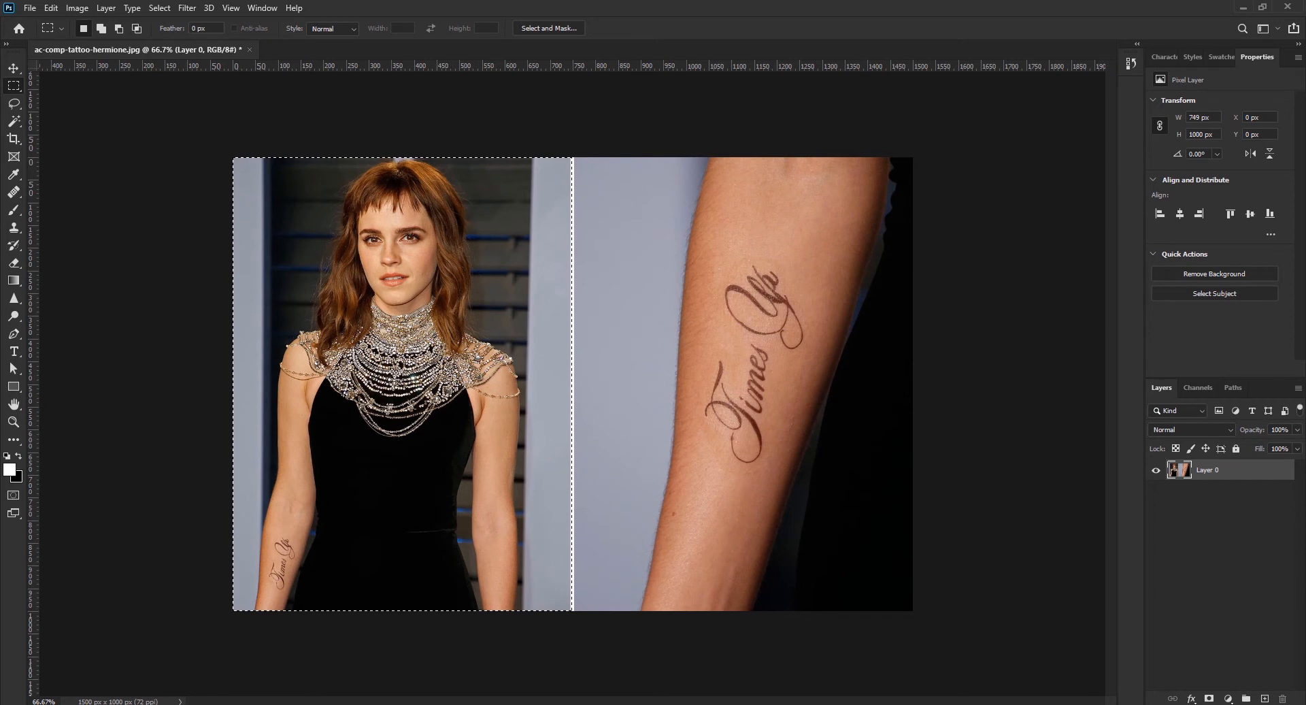
{"action": "left_click", "coordinate": [1209, 698]}
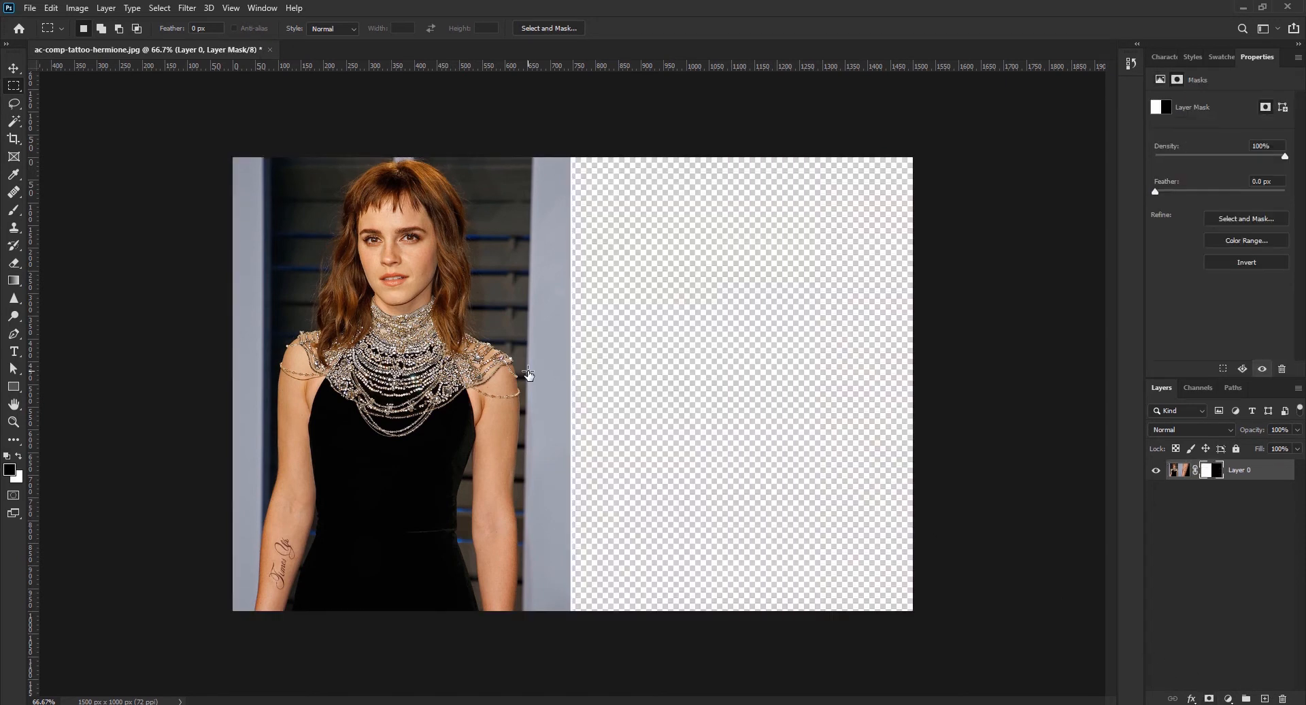
{"action": "key", "text": "ctrl+z"}
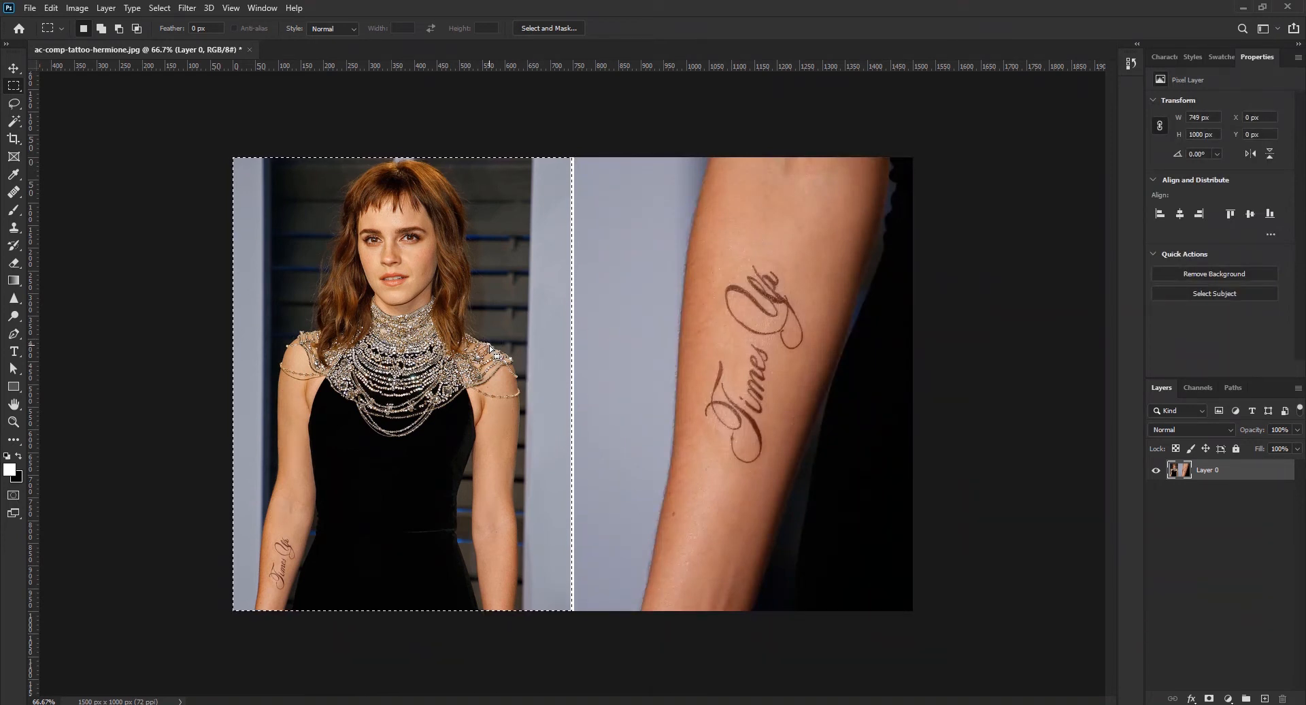
{"action": "key", "text": "ctrl+shift+i"}
{"action": "key", "text": "ctrl+shift+i"}
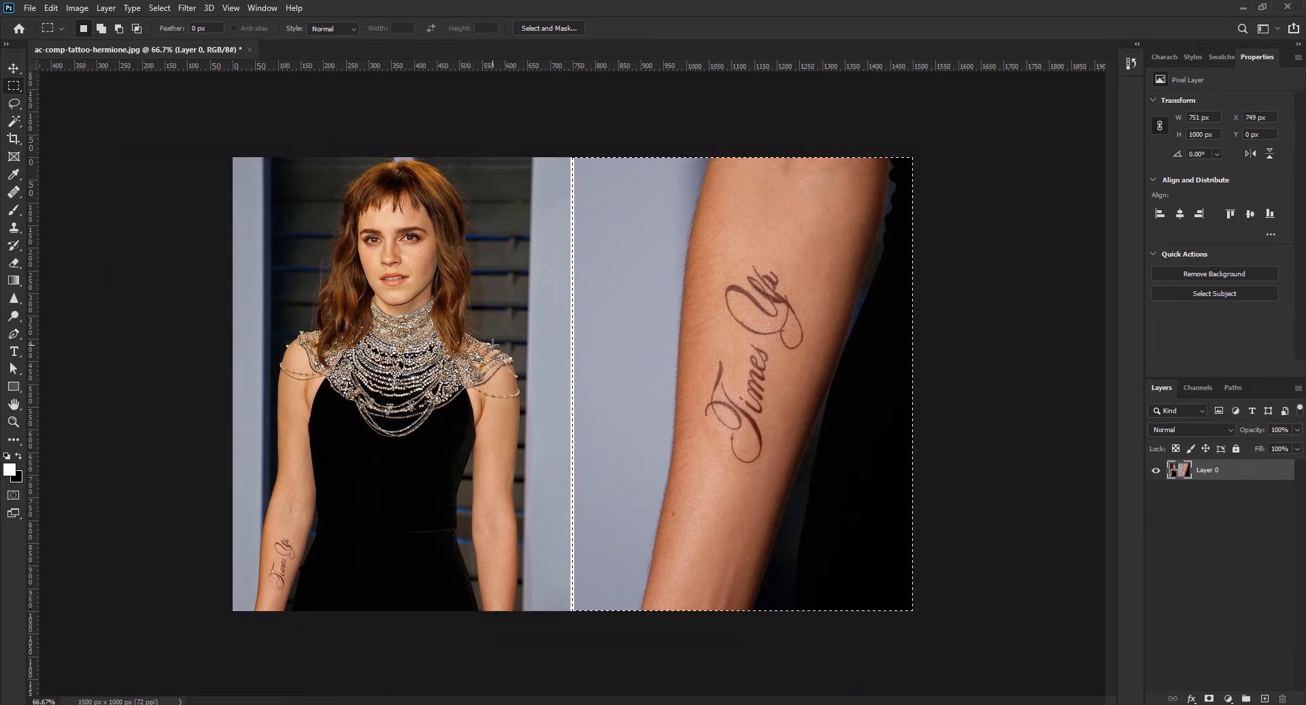
{"action": "key", "text": "ctrl+shift+i"}
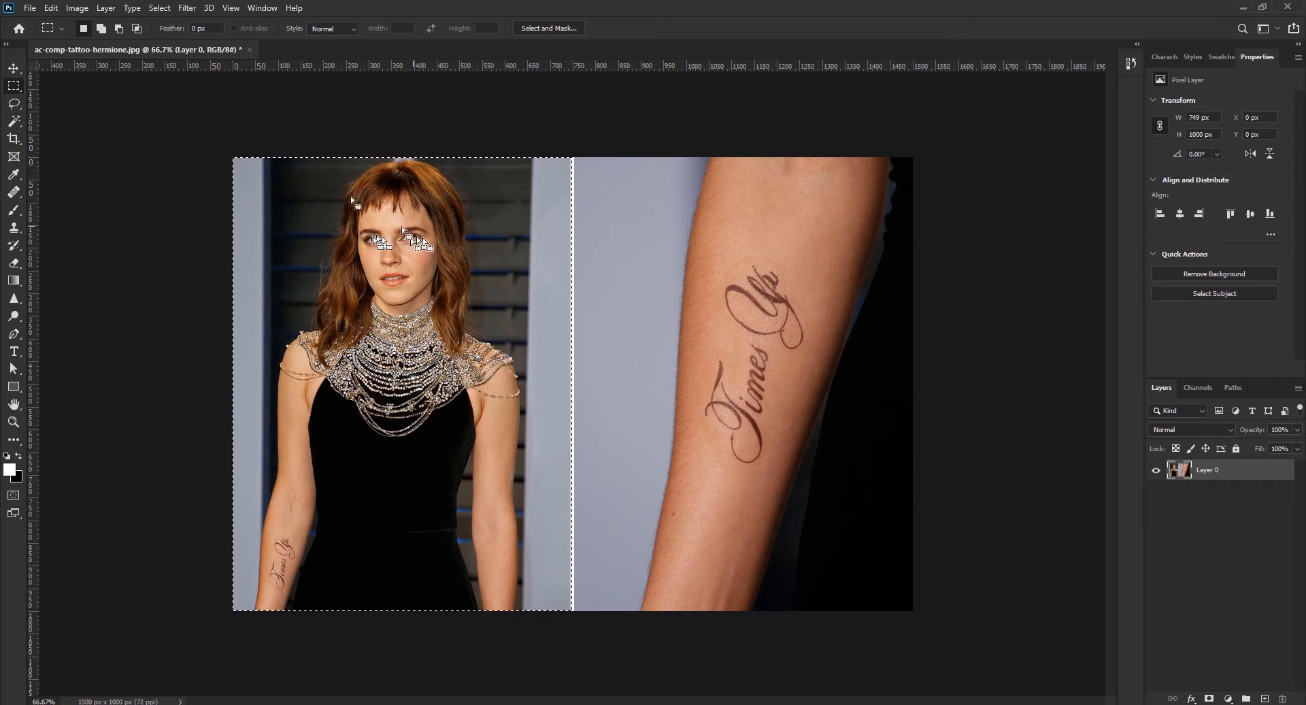
Step: Invert the selection and add a layer mask, inverting the mask so only the close-up forearm half shows
{"action": "left_click", "coordinate": [158, 8]}
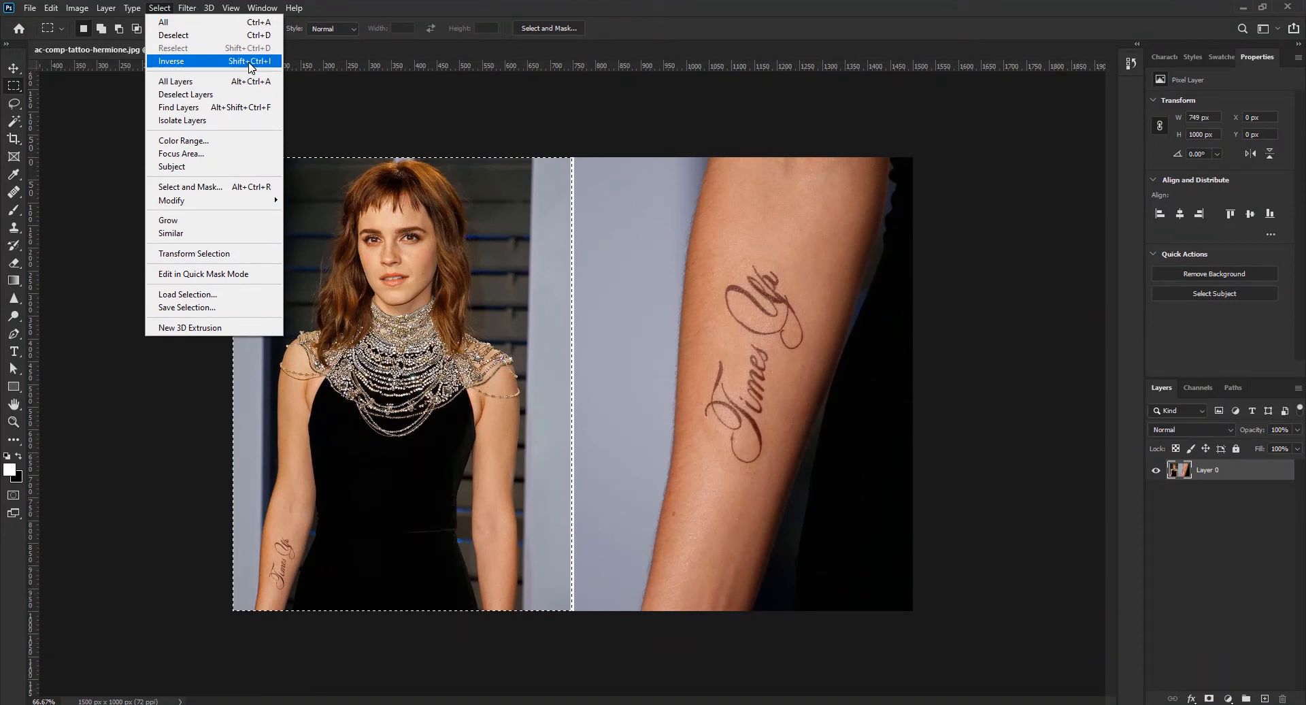
{"action": "left_click", "coordinate": [235, 65]}
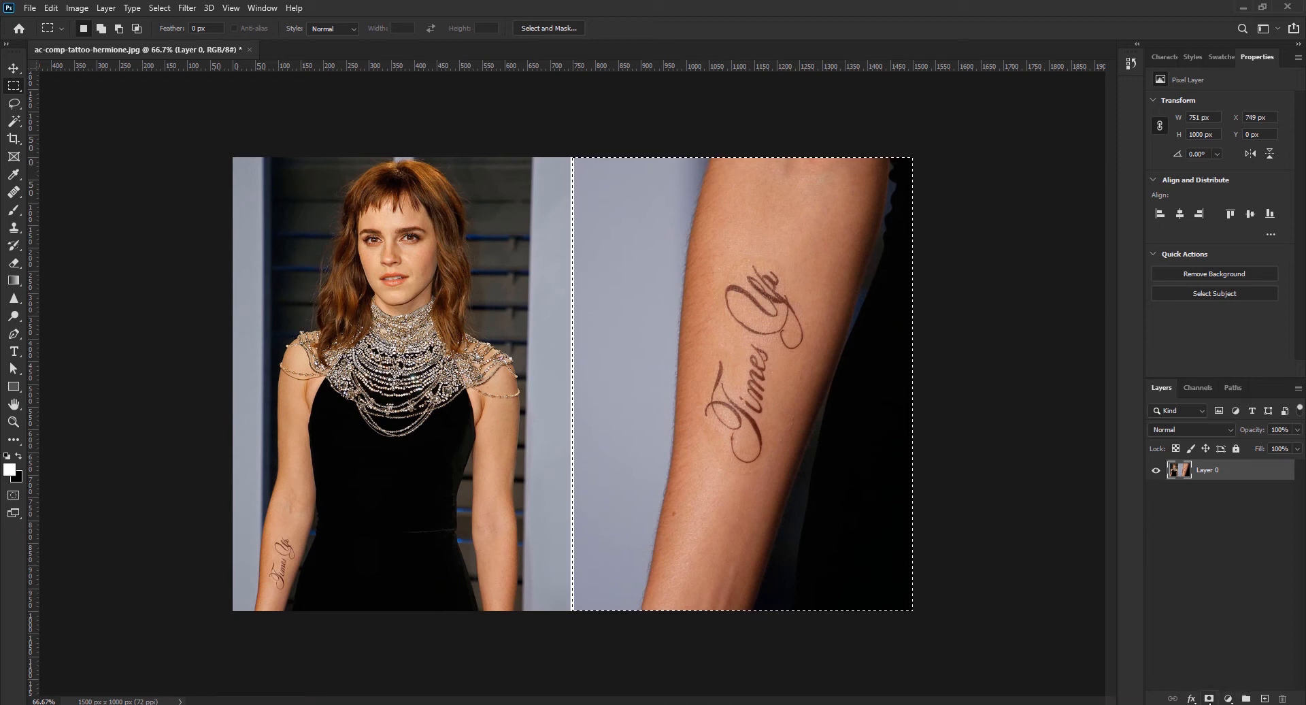
{"action": "left_click", "coordinate": [1209, 698]}
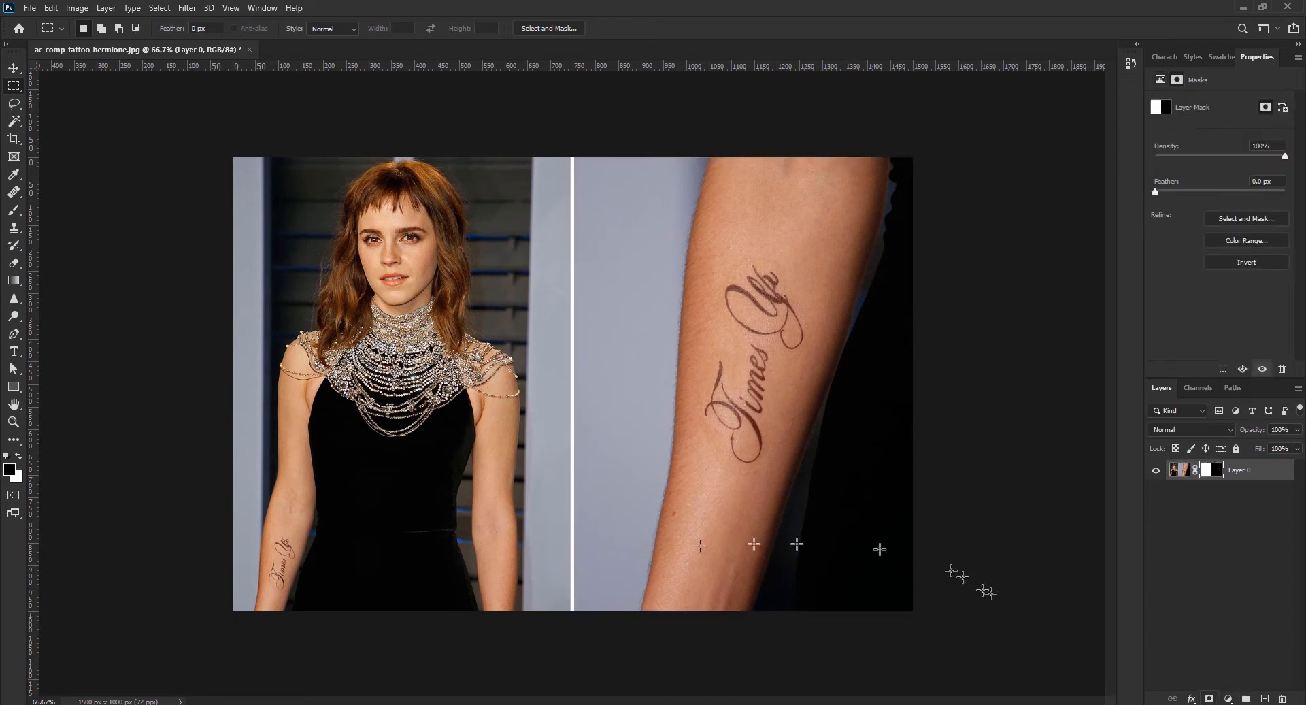
{"action": "key", "text": "ctrl+i"}
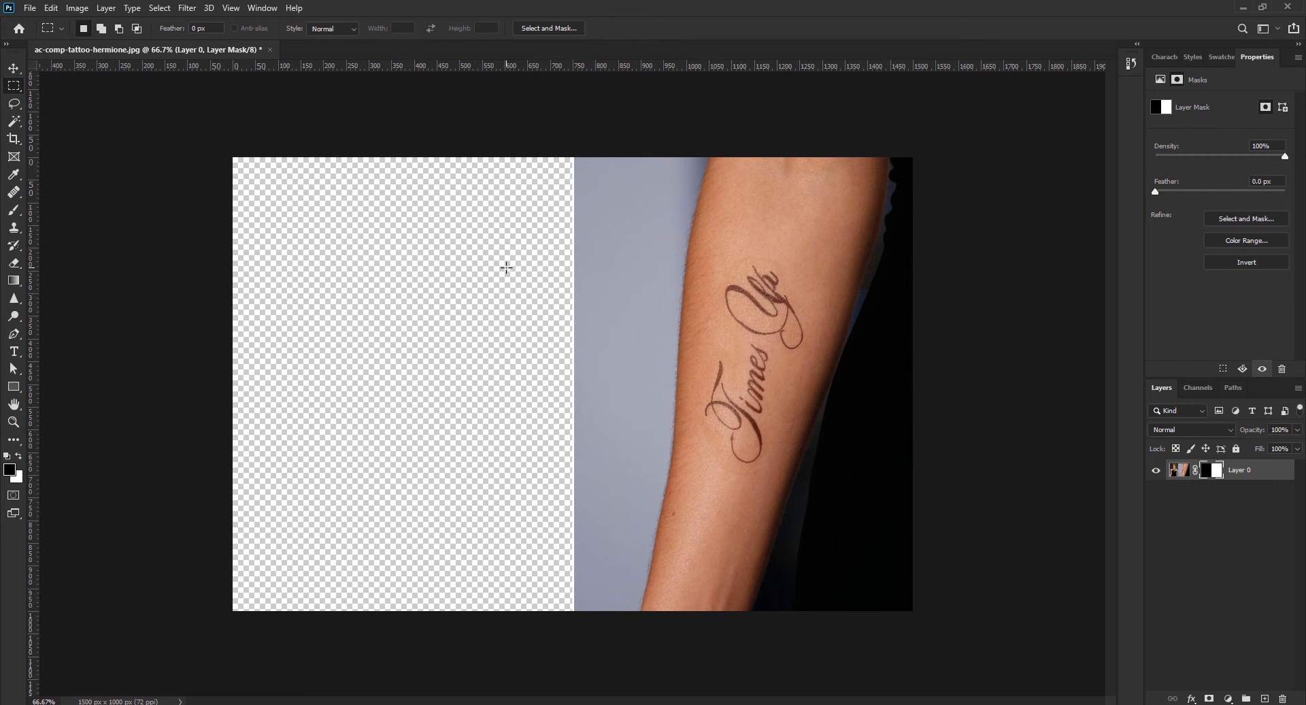
Step: Add a new layer below Layer 0 and name it Background
{"action": "key", "text": "v"}
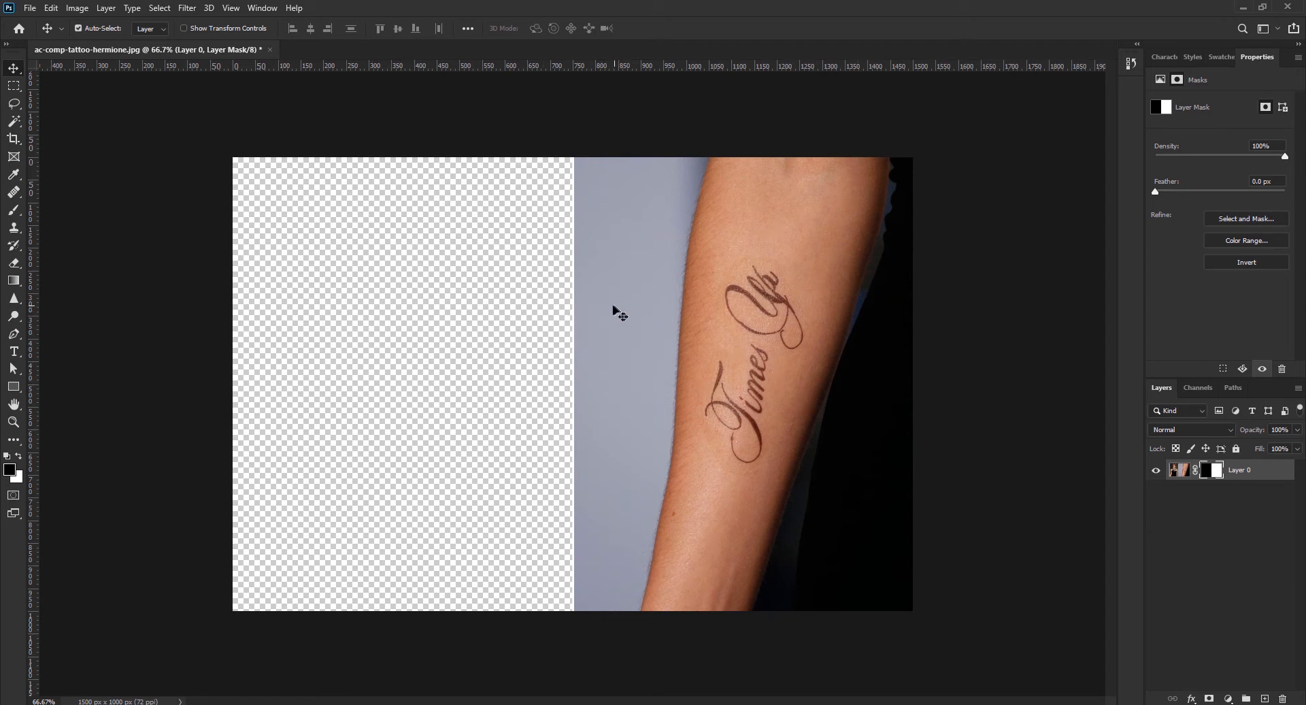
{"action": "left_click", "coordinate": [1263, 698]}
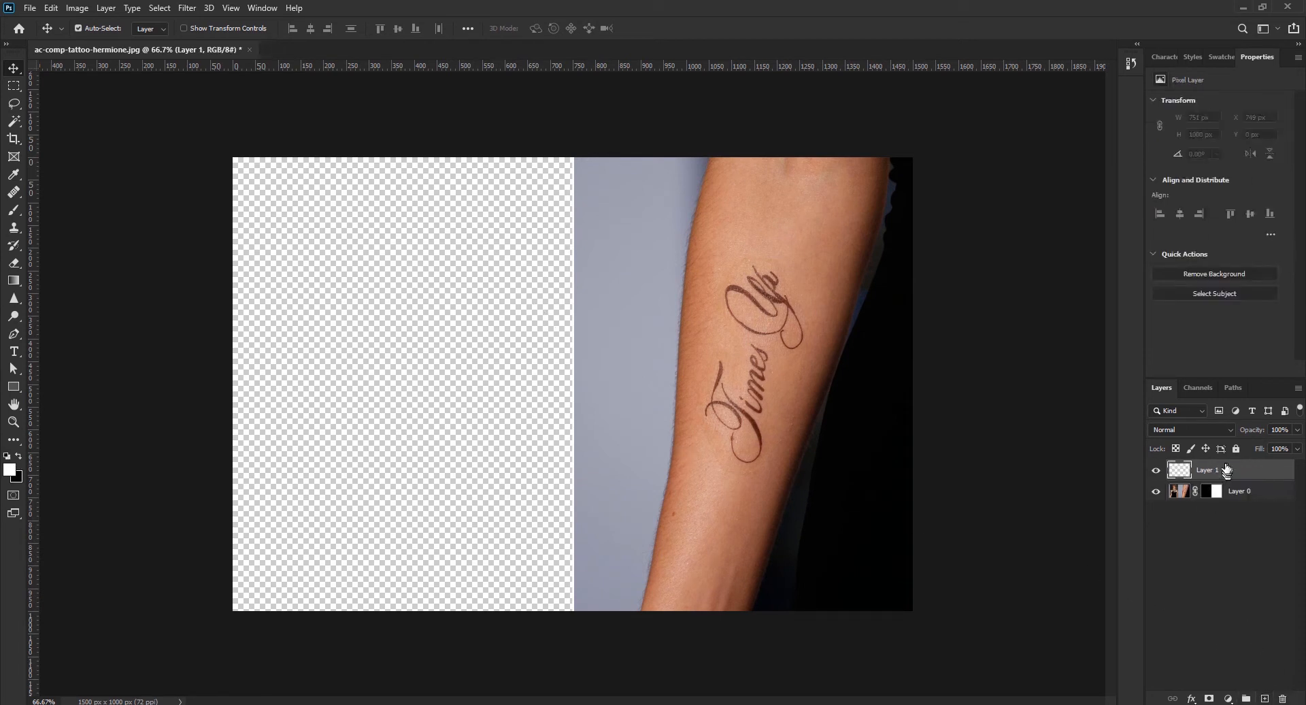
{"action": "left_click_drag", "start_coordinate": [1237, 473], "coordinate": [1234, 491]}
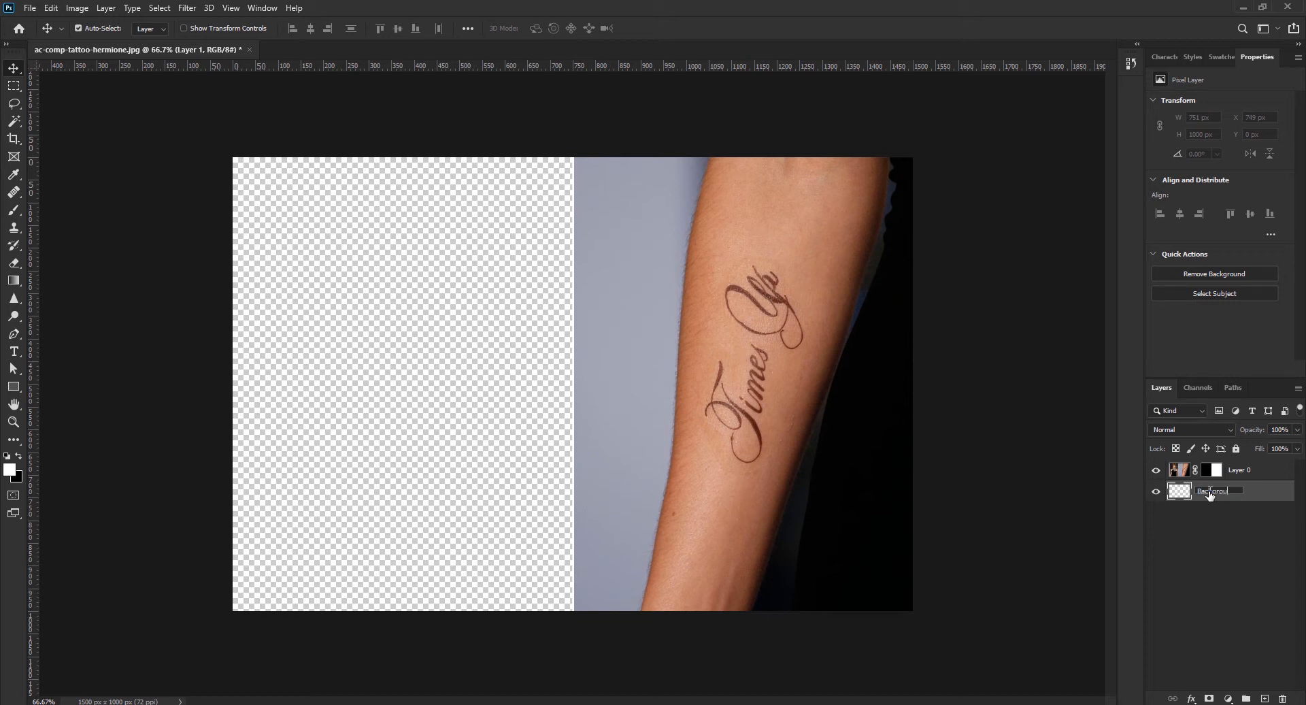
{"action": "key", "text": "Return"}
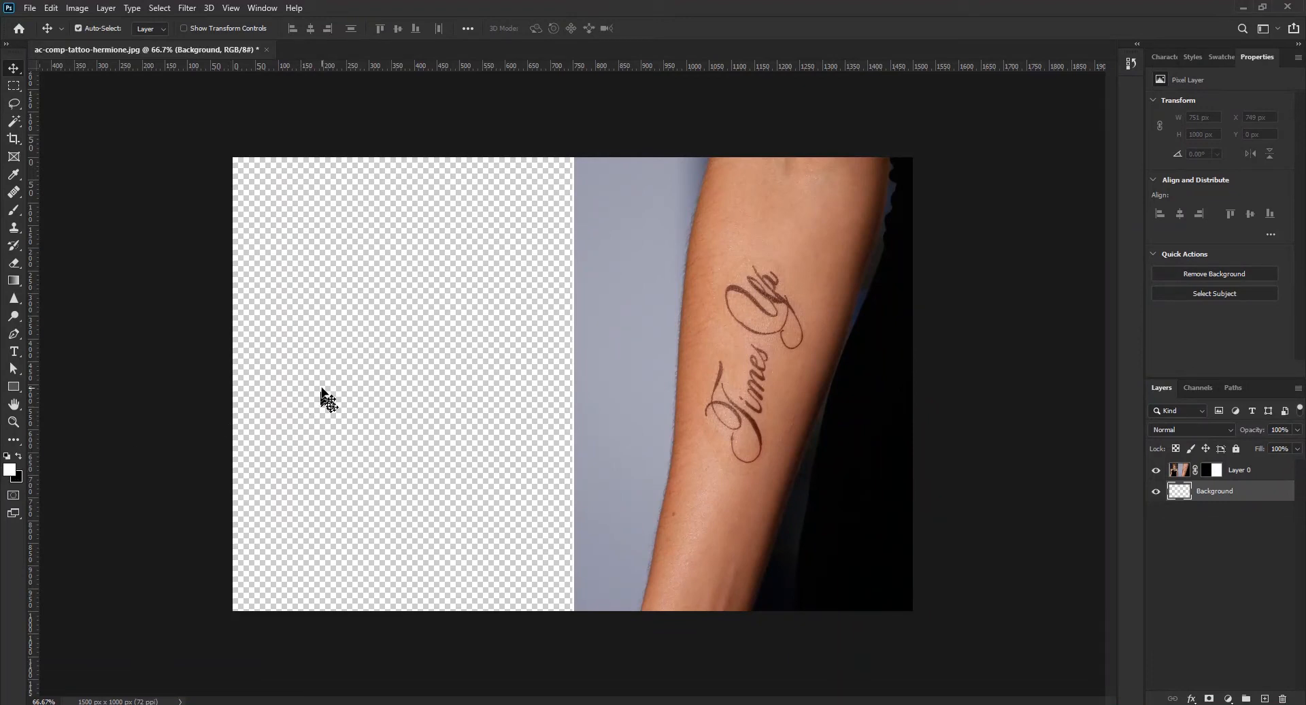
{"action": "left_click", "coordinate": [12, 471]}
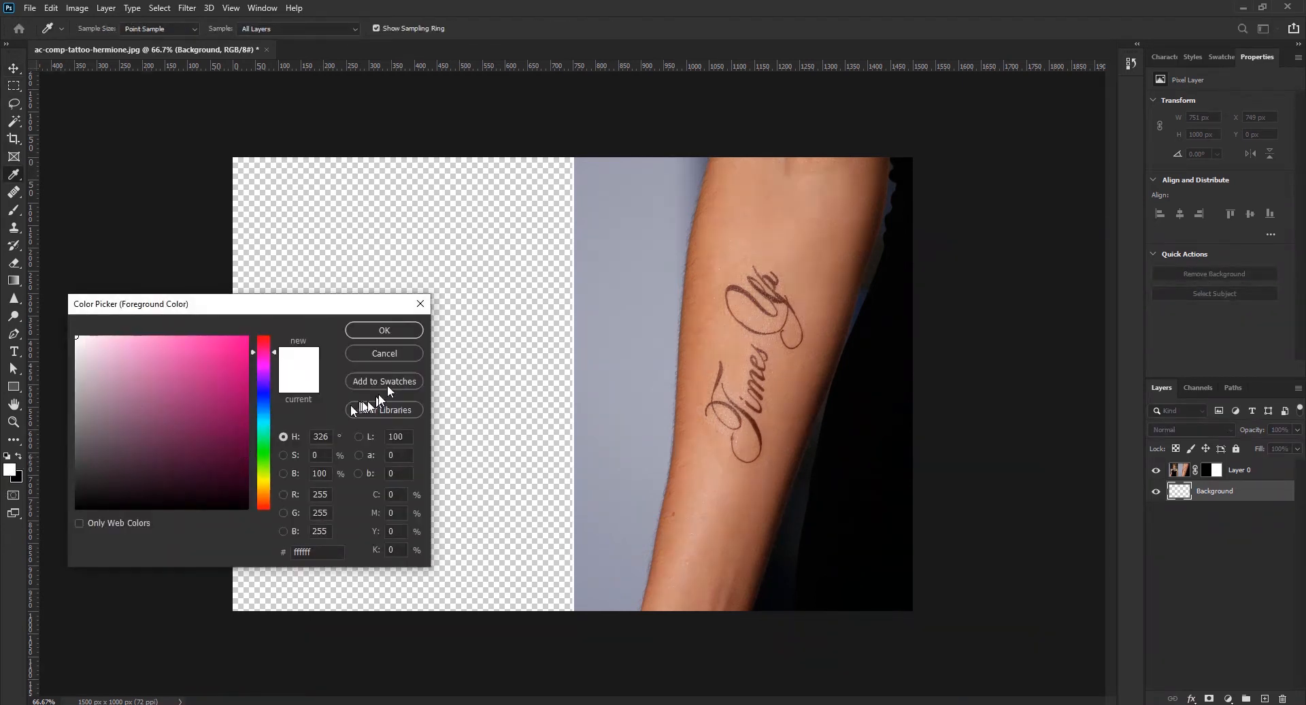
{"action": "left_click", "coordinate": [387, 354]}
{"action": "key", "text": "v"}
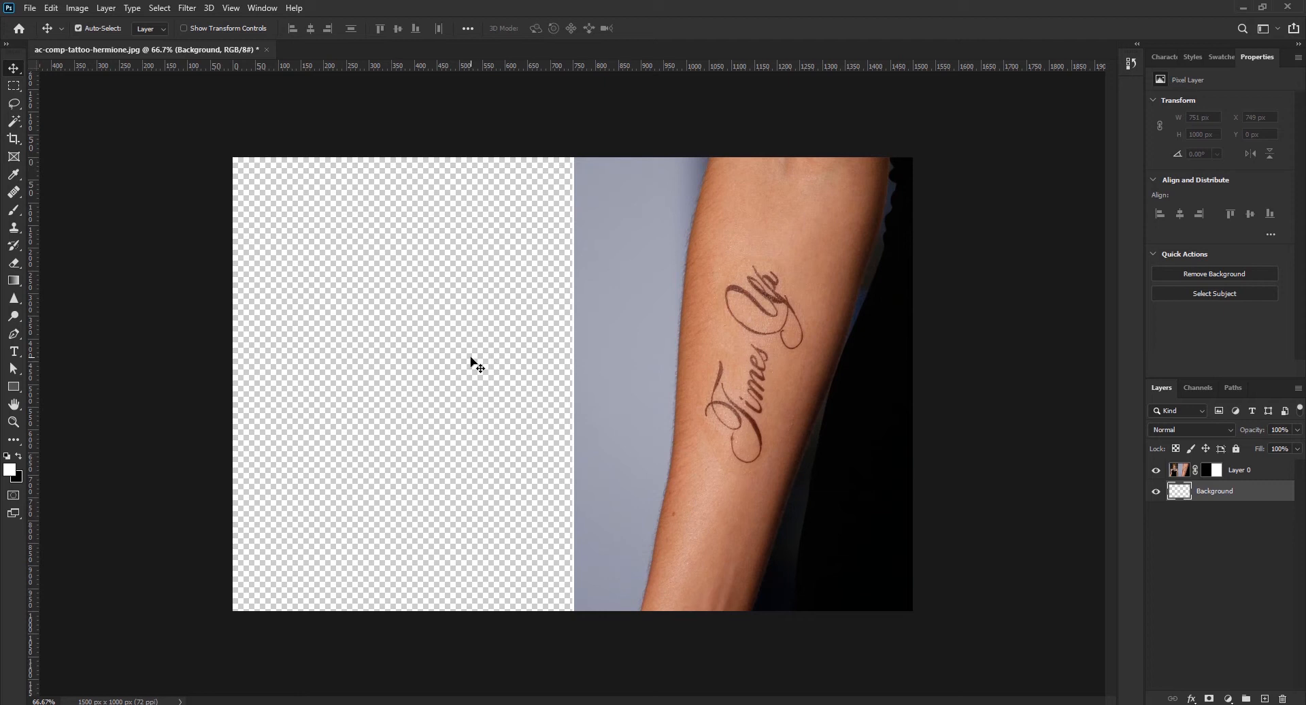
Step: Fill the Background layer with the white foreground colour and lock it
{"action": "key", "text": "alt+BackSpace"}
{"action": "key", "text": "alt+BackSpace"}
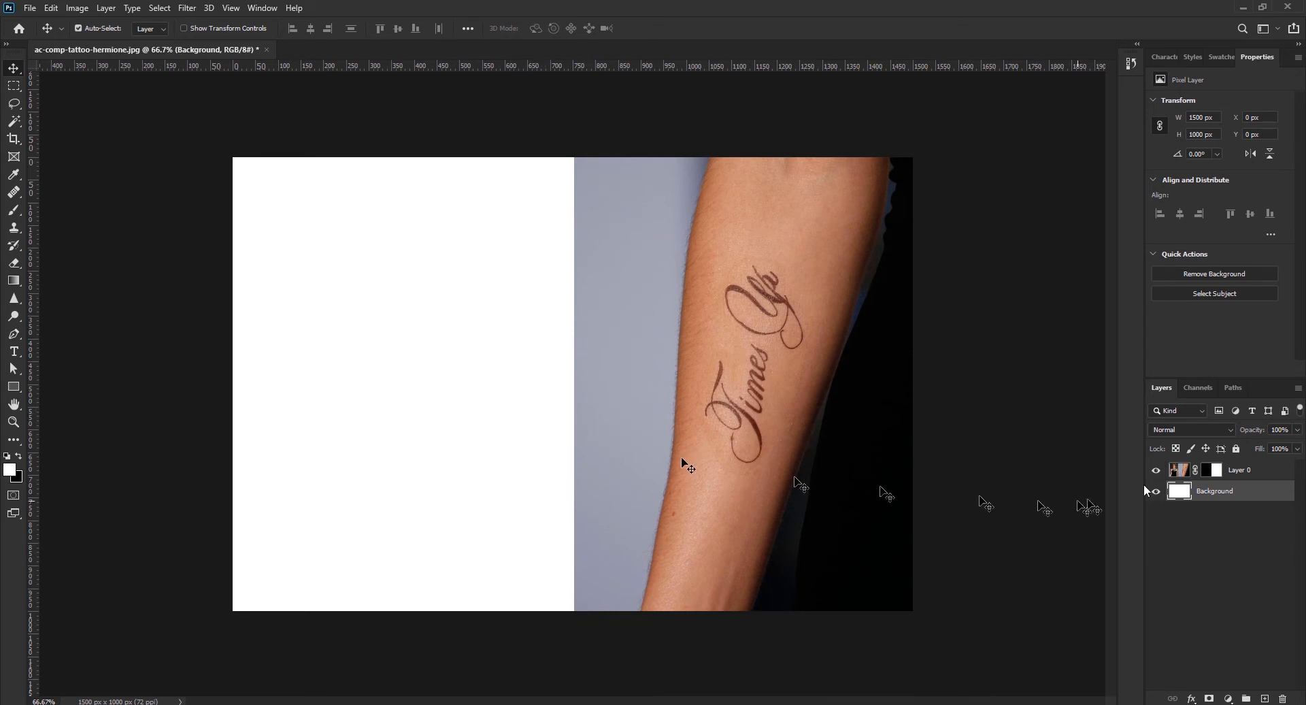
{"action": "left_click", "coordinate": [1238, 448]}
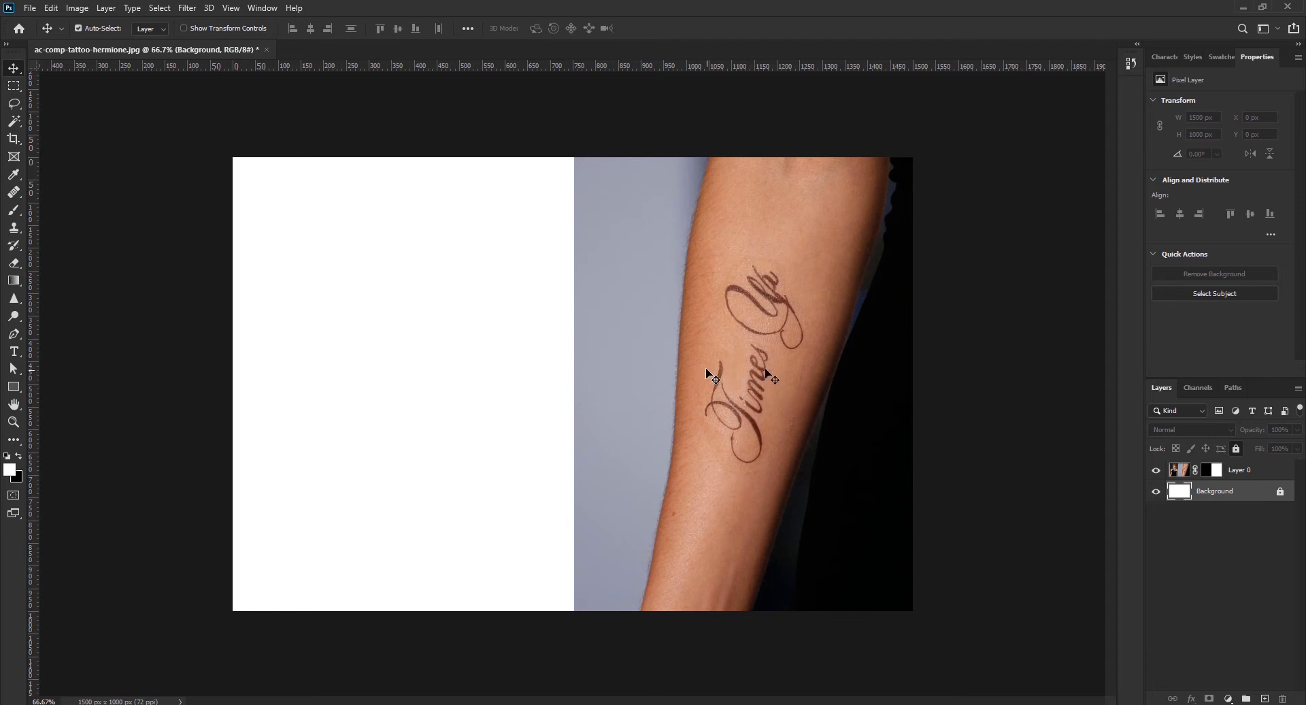
Step: Move the masked forearm image to the middle of the canvas, at X about -389 px
{"action": "left_click", "coordinate": [646, 344]}
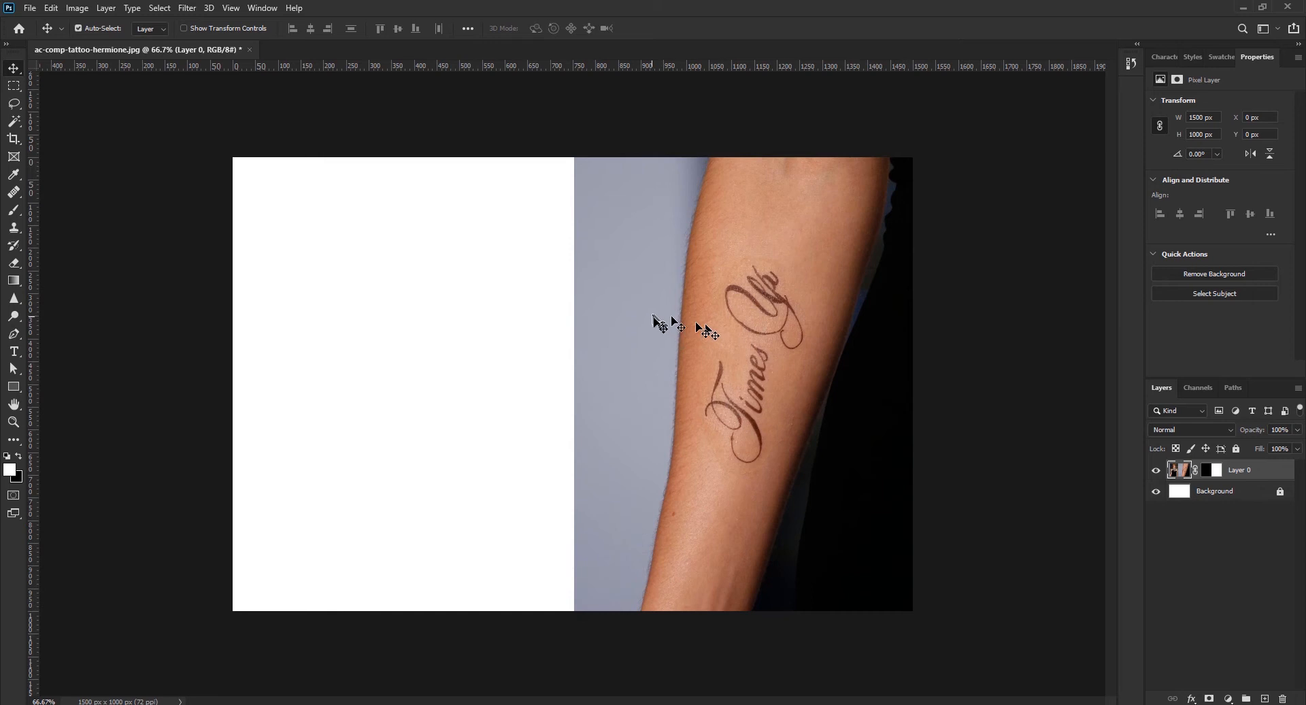
{"action": "left_click_drag", "start_coordinate": [694, 325], "coordinate": [525, 331]}
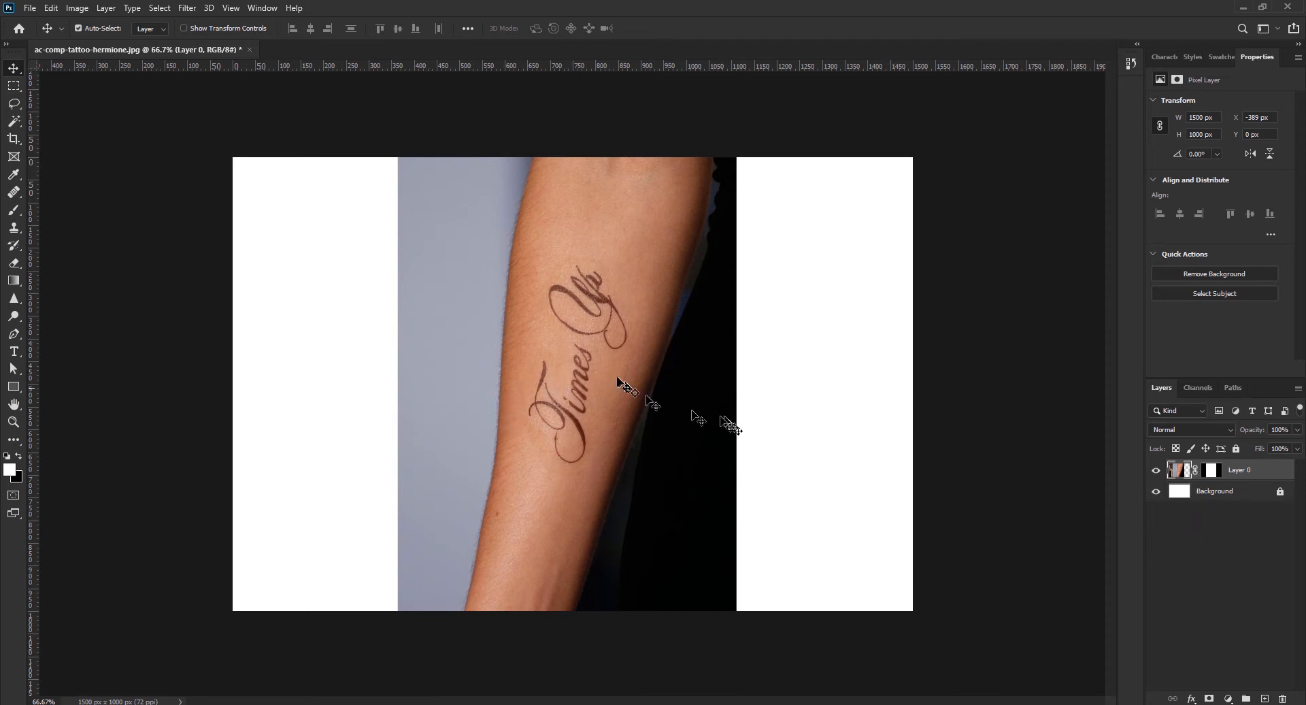
Step: Add a new empty layer above Layer 0 for retouching the forearm tattoo
{"action": "scroll", "coordinate": [608, 340], "scroll_direction": "up", "scroll_amount": 2}
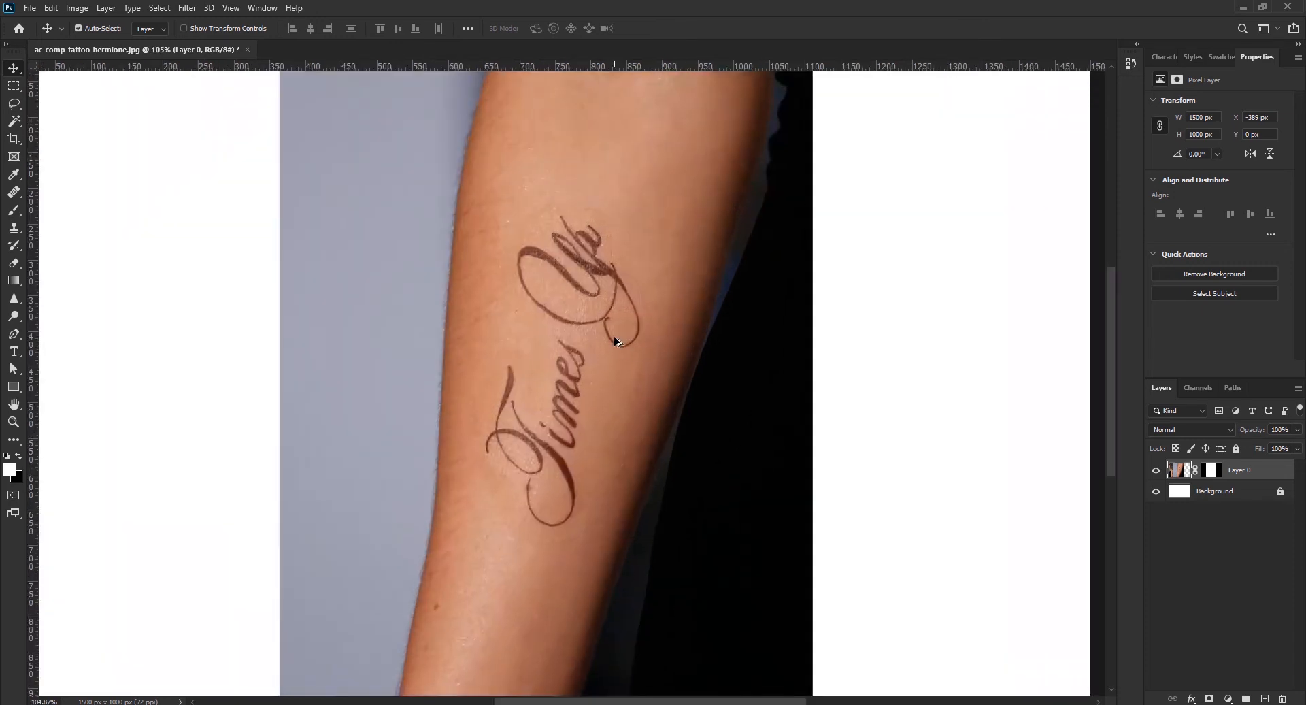
{"action": "scroll", "coordinate": [613, 337], "scroll_direction": "up", "scroll_amount": 1}
{"action": "scroll", "coordinate": [614, 337], "scroll_direction": "up", "scroll_amount": 1}
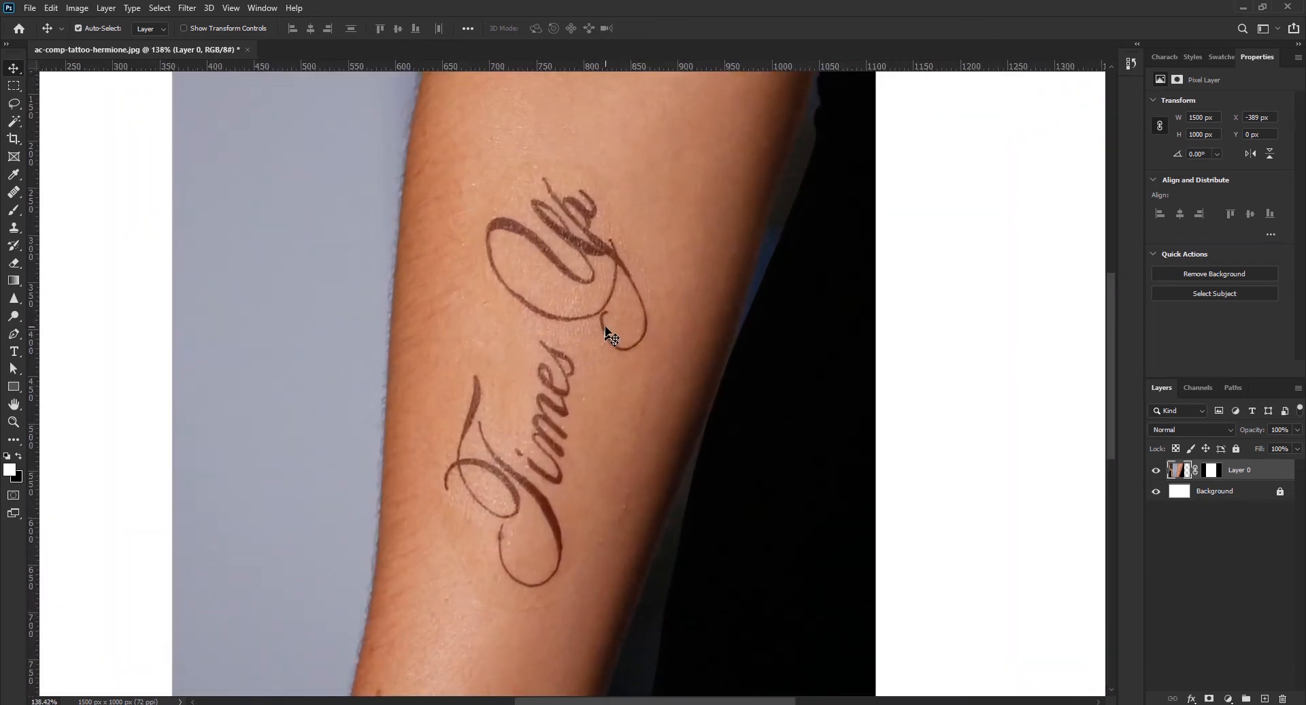
{"action": "left_click", "coordinate": [1265, 698]}
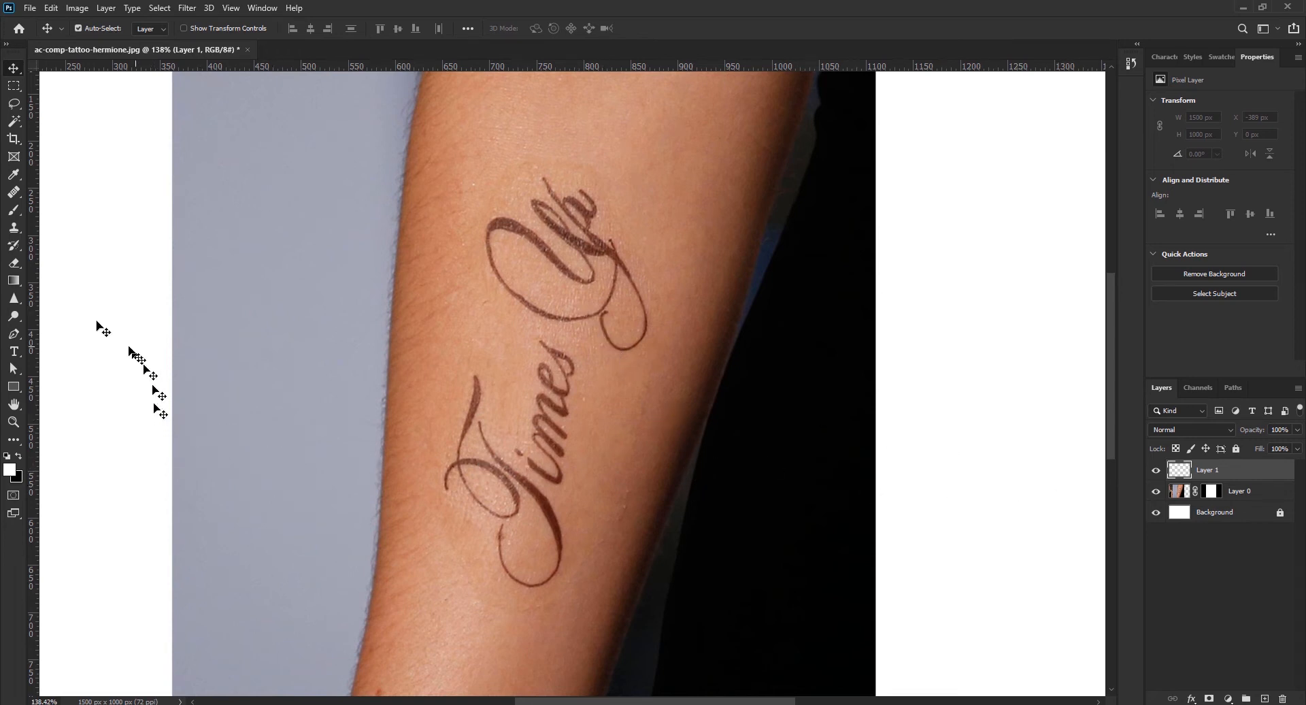
Step: Activate the Healing Brush and review its 70 px brush settings, keeping the hardness at 0%
{"action": "left_click", "coordinate": [15, 193]}
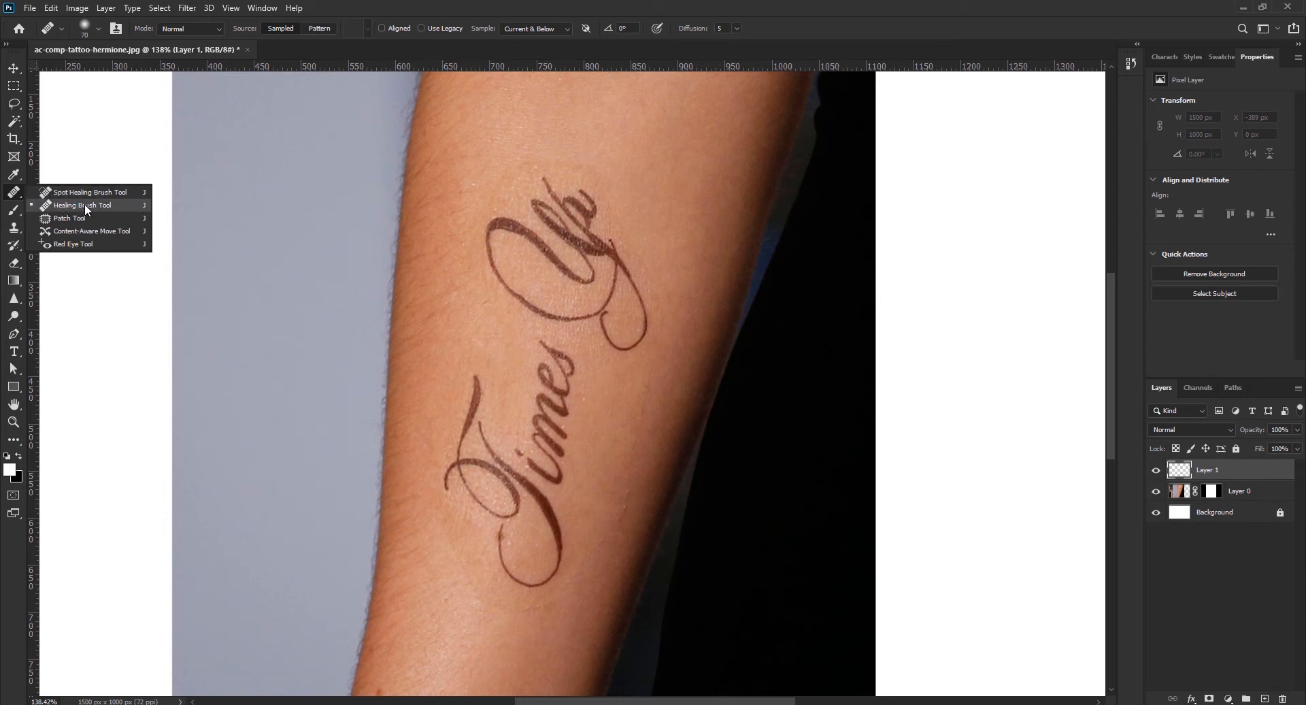
{"action": "left_click", "coordinate": [84, 203]}
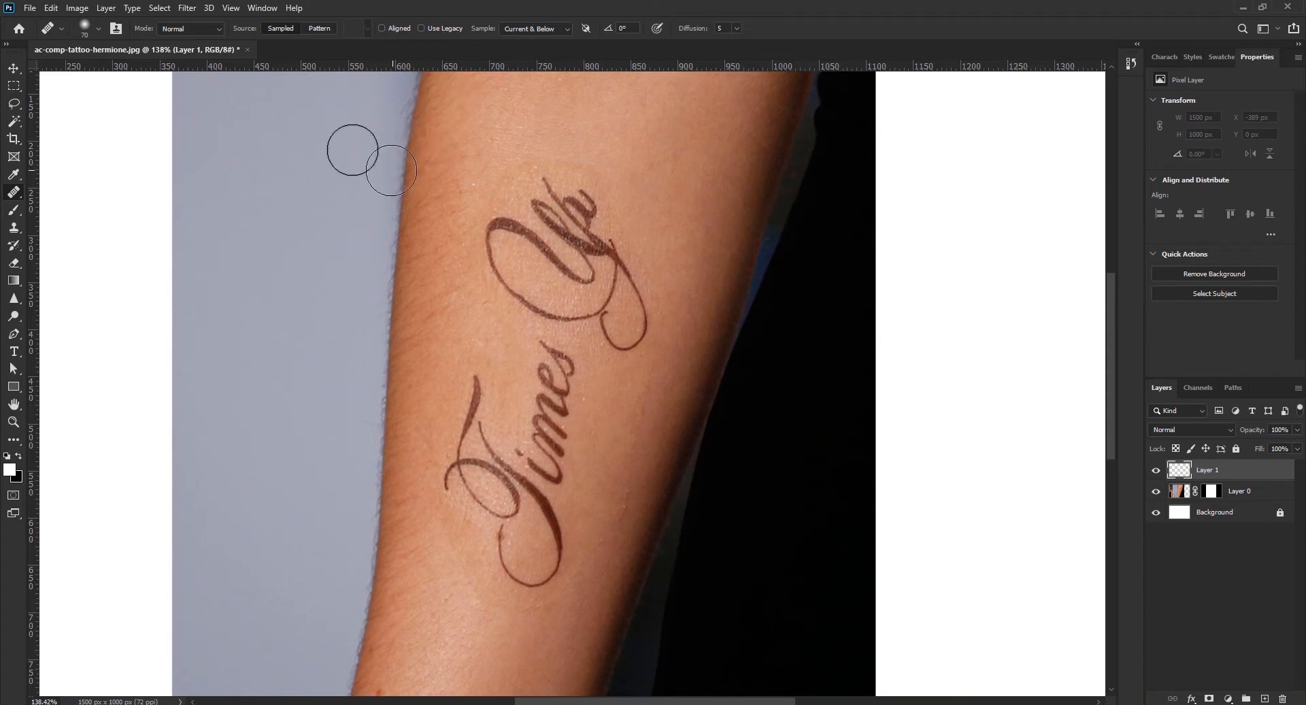
{"action": "left_click", "coordinate": [100, 30]}
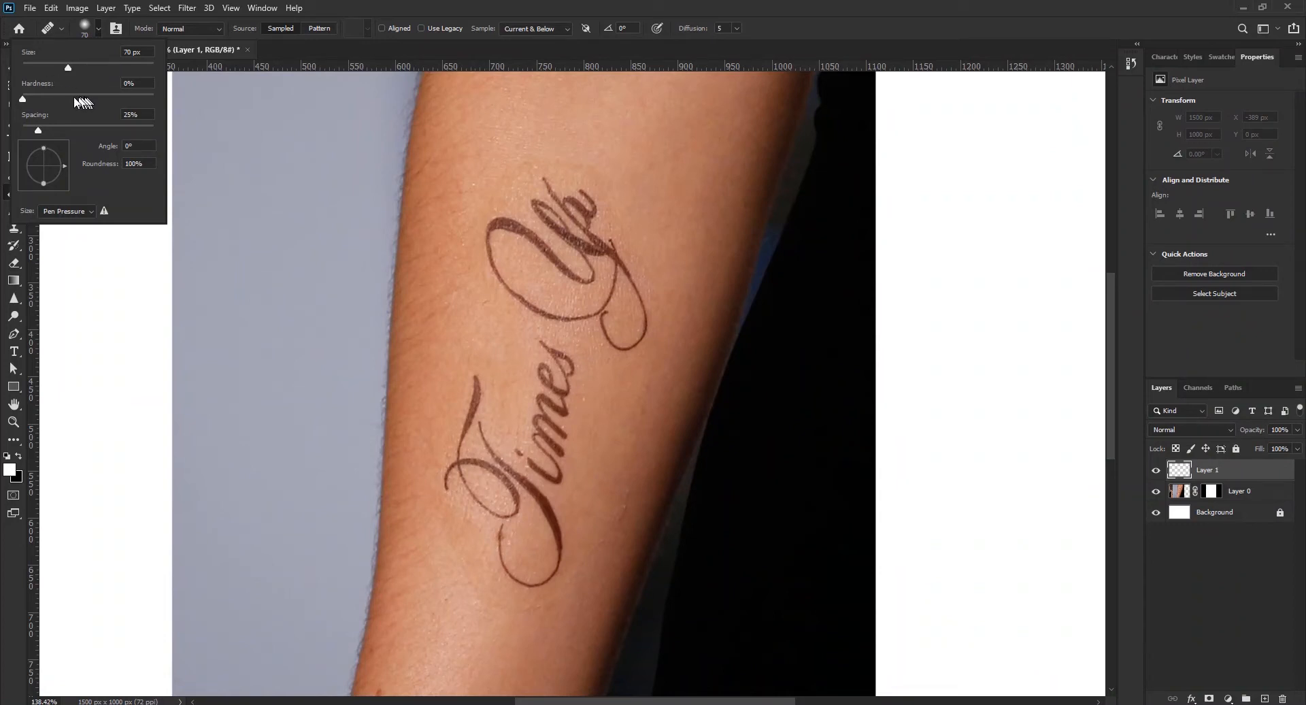
{"action": "mouse_move", "coordinate": [23, 96]}
{"action": "left_mouse_down"}
{"action": "mouse_move", "coordinate": [162, 111]}
{"action": "mouse_move", "coordinate": [23, 117]}
{"action": "left_mouse_up"}
Step: Try the Current Layer sampling option for the Healing Brush, and set sampling back to Current & Below
{"action": "left_click", "coordinate": [540, 25]}
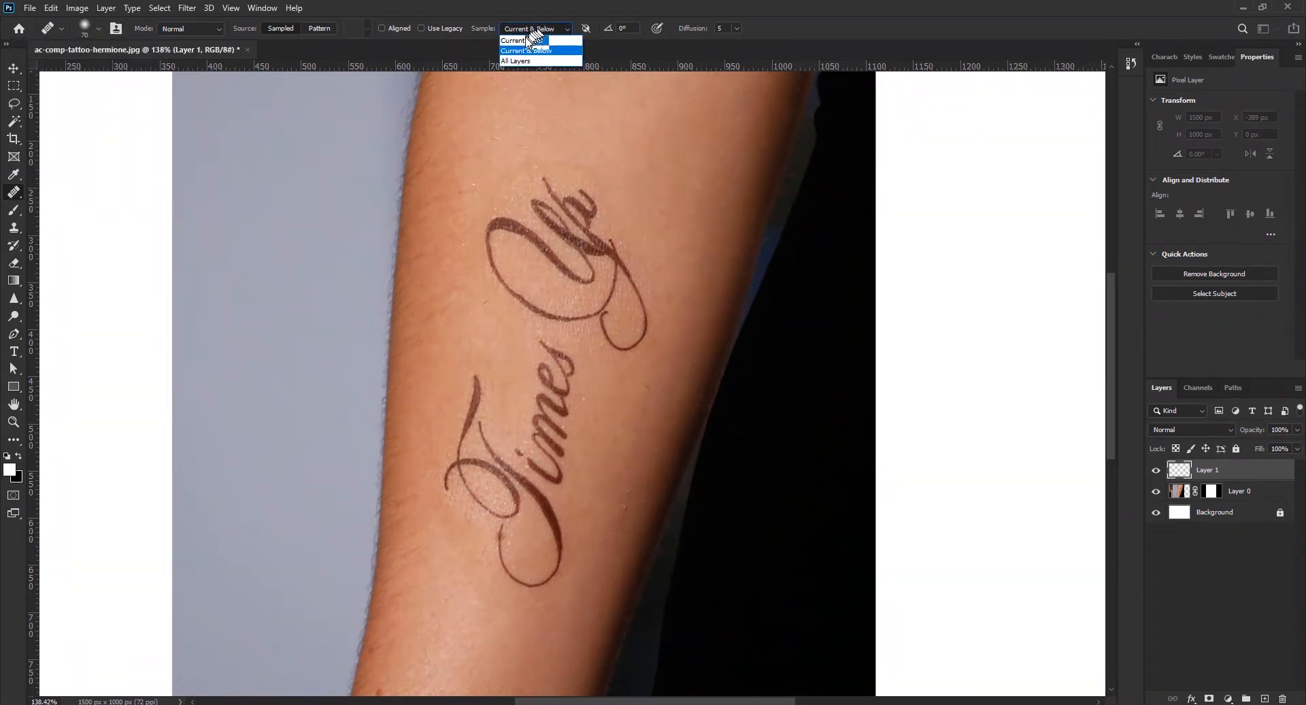
{"action": "left_click", "coordinate": [531, 39]}
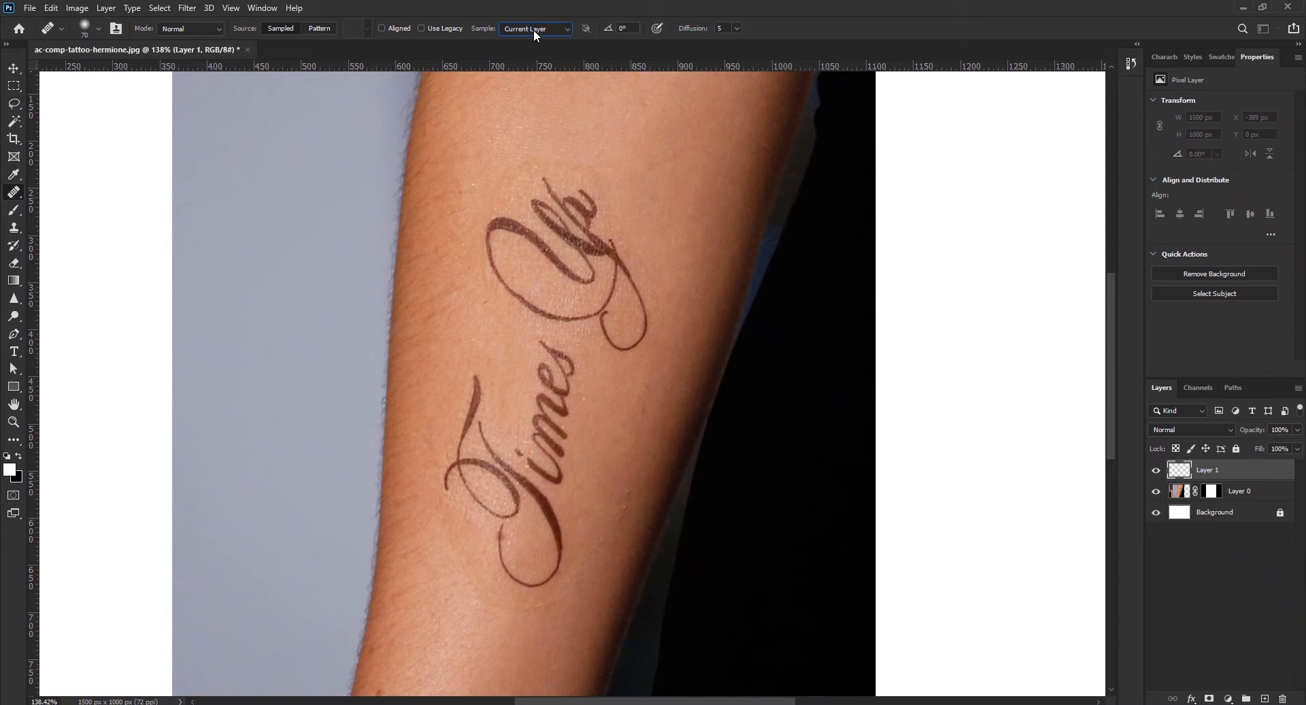
{"action": "left_click", "coordinate": [533, 30]}
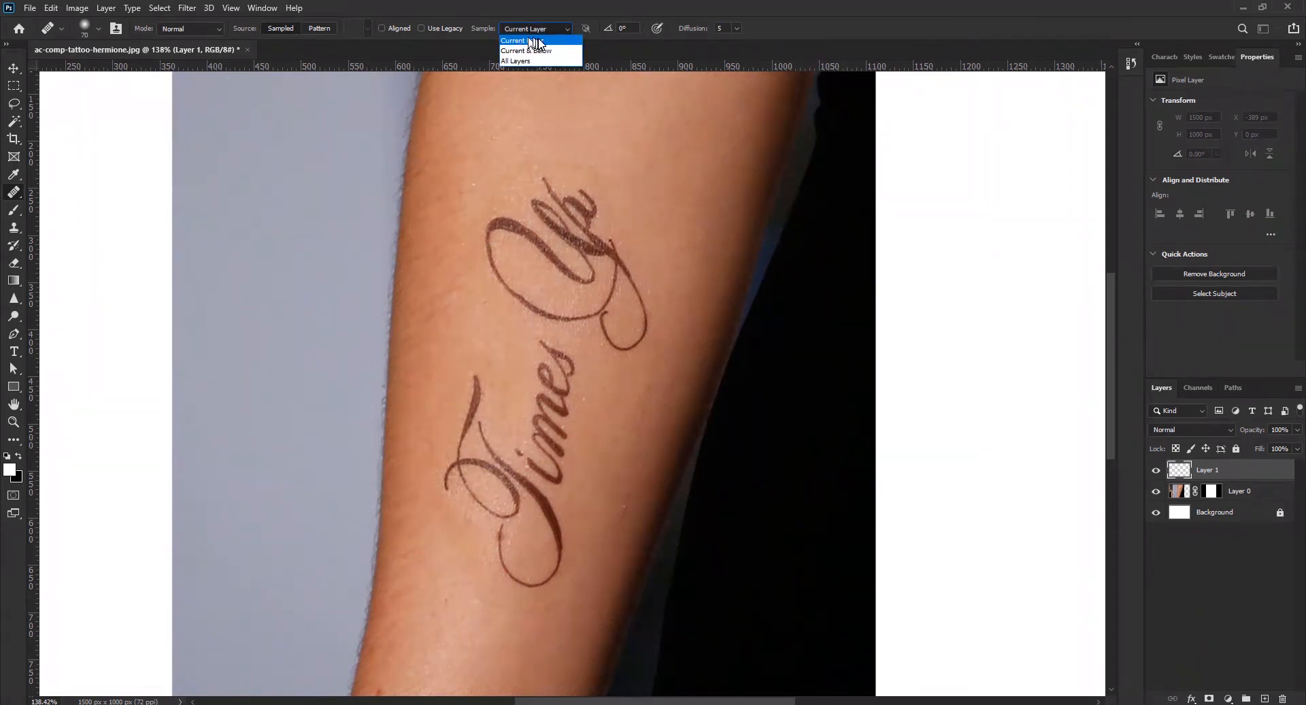
{"action": "left_click", "coordinate": [540, 40]}
{"action": "left_click", "coordinate": [534, 28]}
{"action": "left_click", "coordinate": [537, 50]}
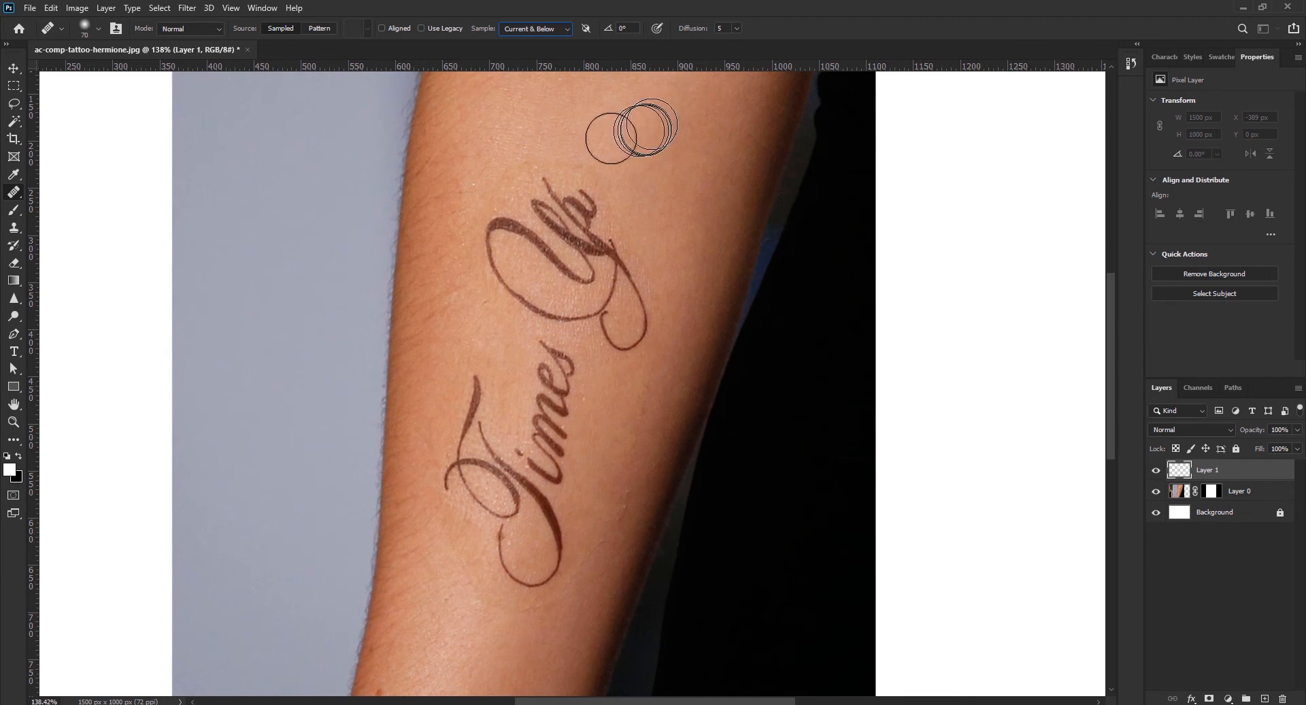
Step: Try to heal the tattoo's word "Up" without defining a source point
{"action": "left_click_drag", "start_coordinate": [548, 218], "coordinate": [553, 248]}
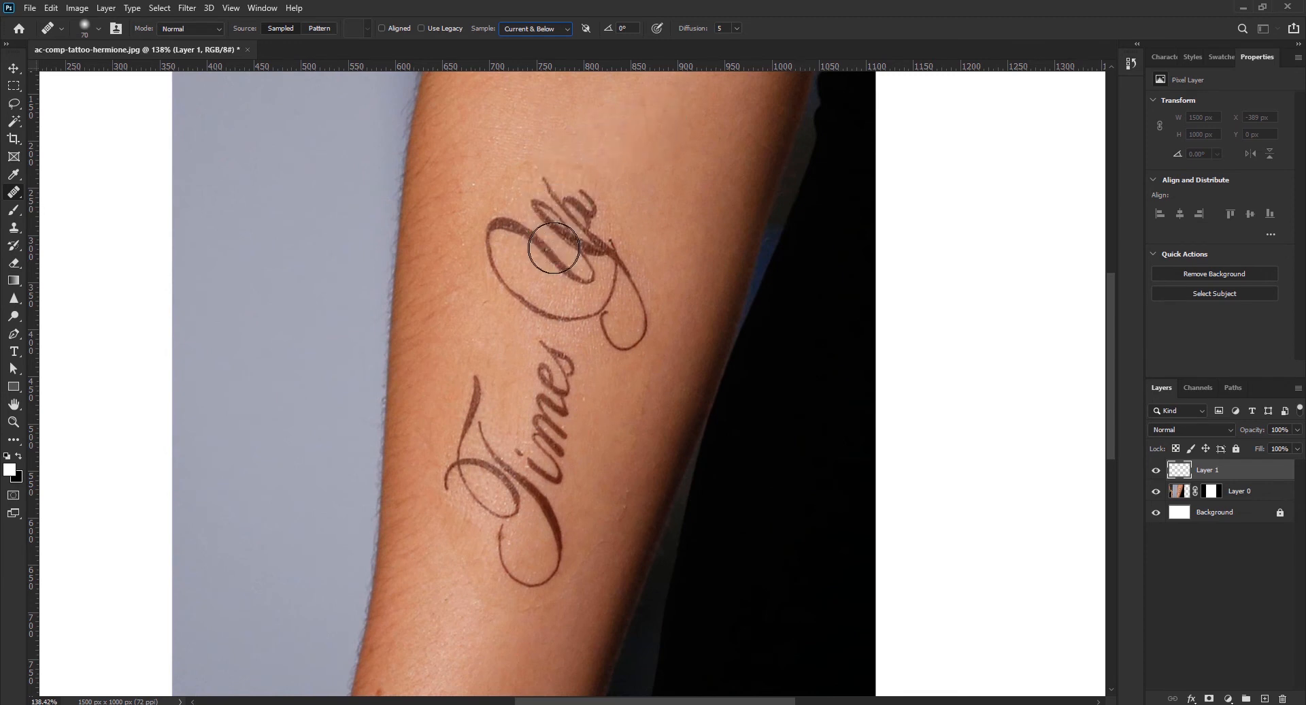
{"action": "left_click_drag", "start_coordinate": [570, 133], "coordinate": [622, 162]}
{"action": "left_click", "coordinate": [557, 232]}
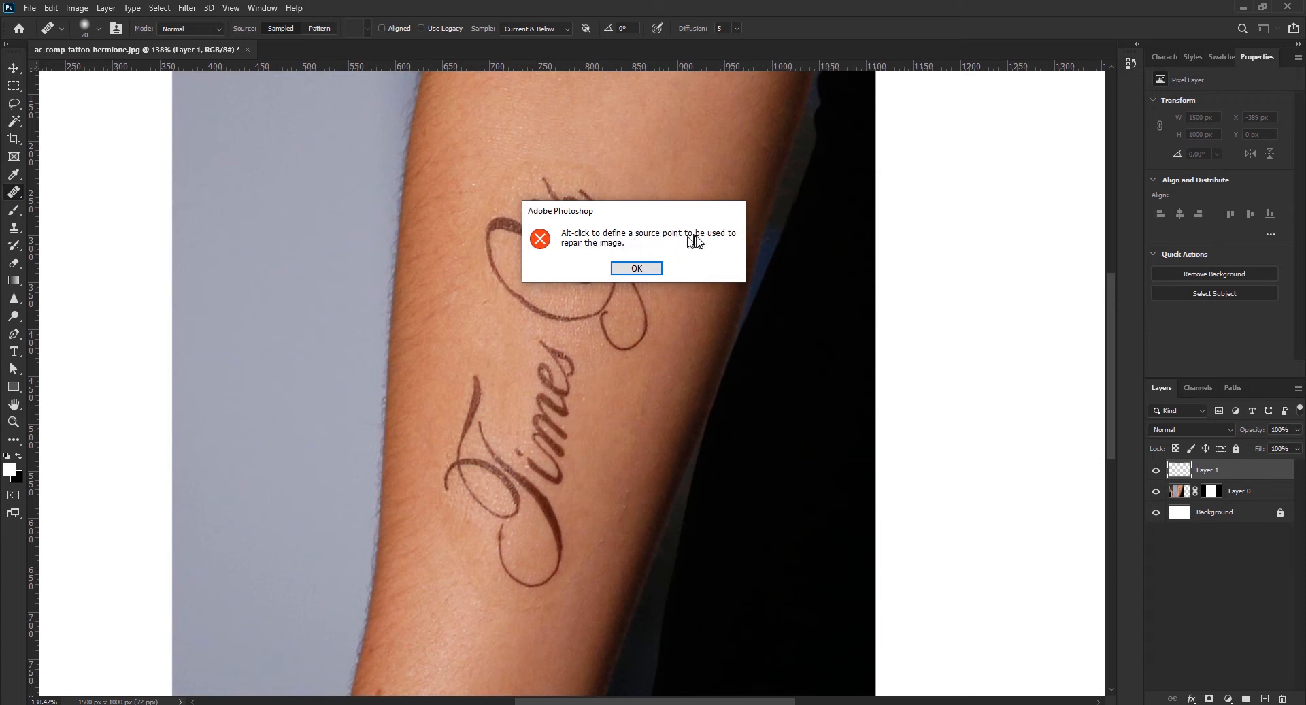
{"action": "left_click", "coordinate": [630, 270]}
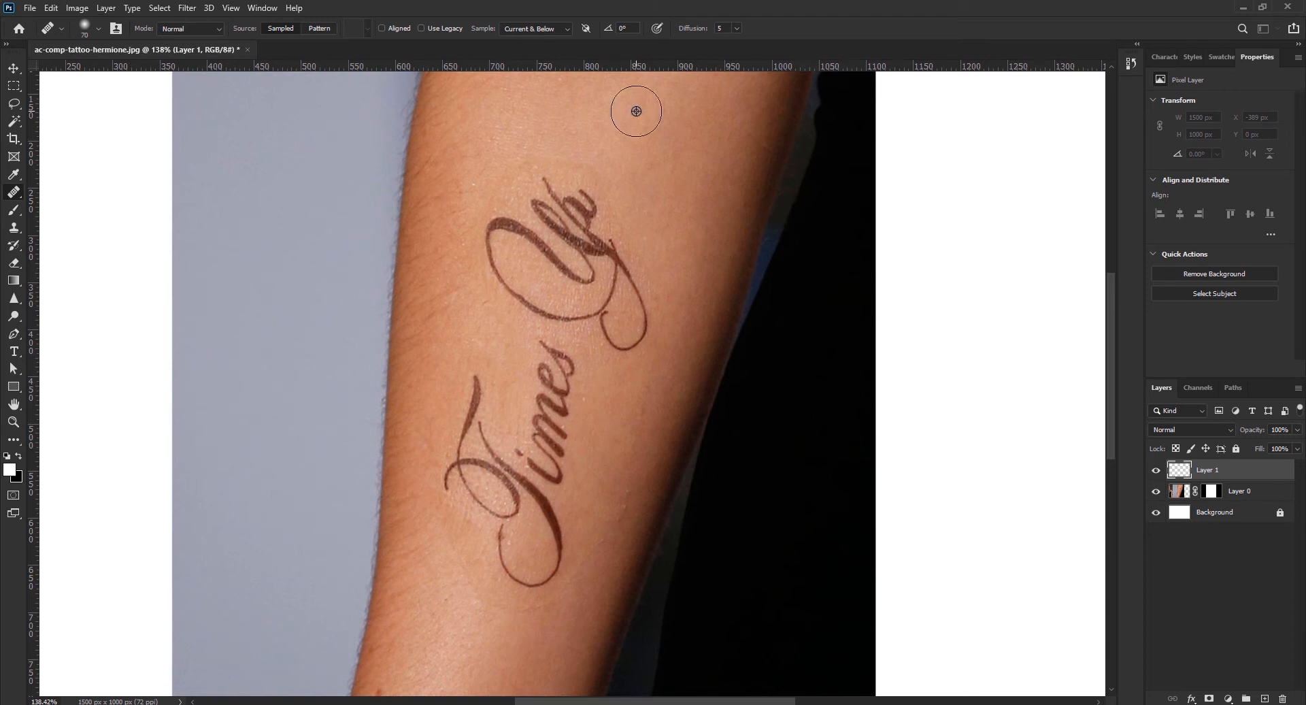
Step: Sample clean skin above the tattoo as the source and heal the top of the word "Up"
{"action": "mouse_move", "coordinate": [638, 111]}
{"action": "left_mouse_down"}
{"action": "mouse_move", "coordinate": [545, 190]}
{"action": "mouse_move", "coordinate": [565, 204]}
{"action": "mouse_move", "coordinate": [551, 219]}
{"action": "mouse_move", "coordinate": [578, 217]}
{"action": "mouse_move", "coordinate": [549, 211]}
{"action": "mouse_move", "coordinate": [575, 233]}
{"action": "mouse_move", "coordinate": [570, 208]}
{"action": "left_mouse_up"}
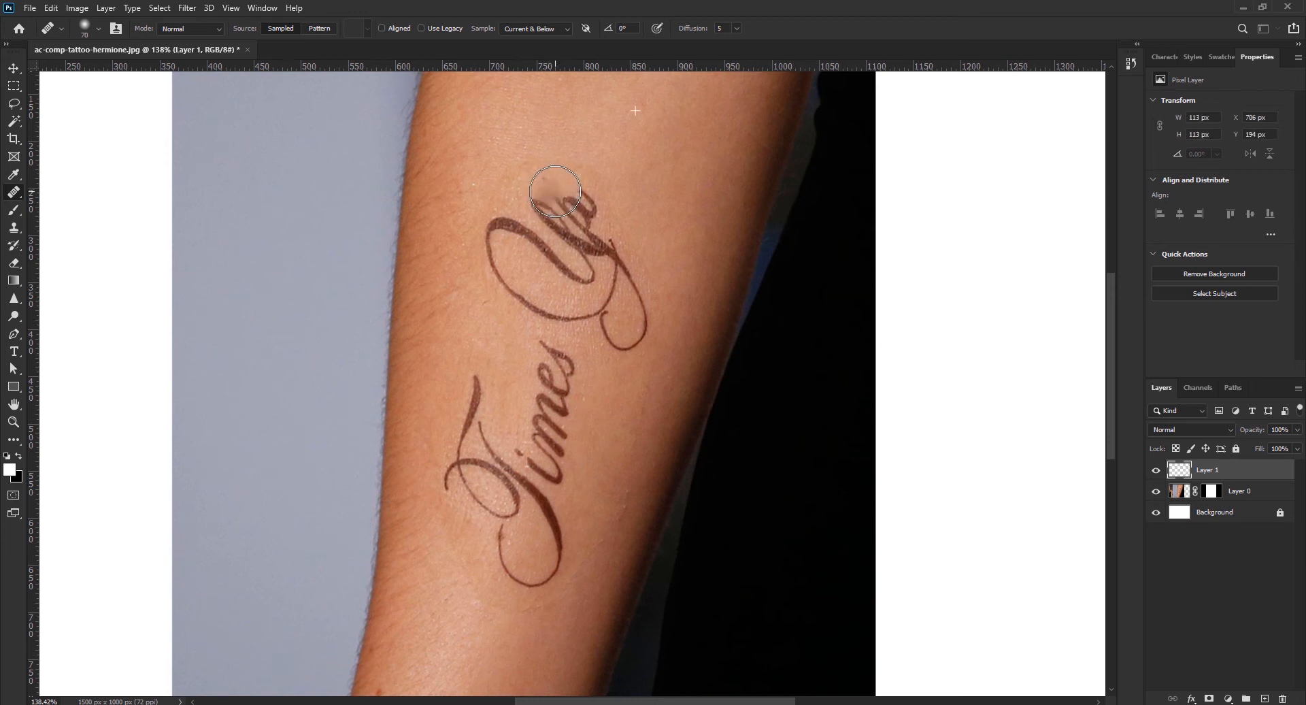
{"action": "left_click_drag", "start_coordinate": [561, 206], "coordinate": [542, 204]}
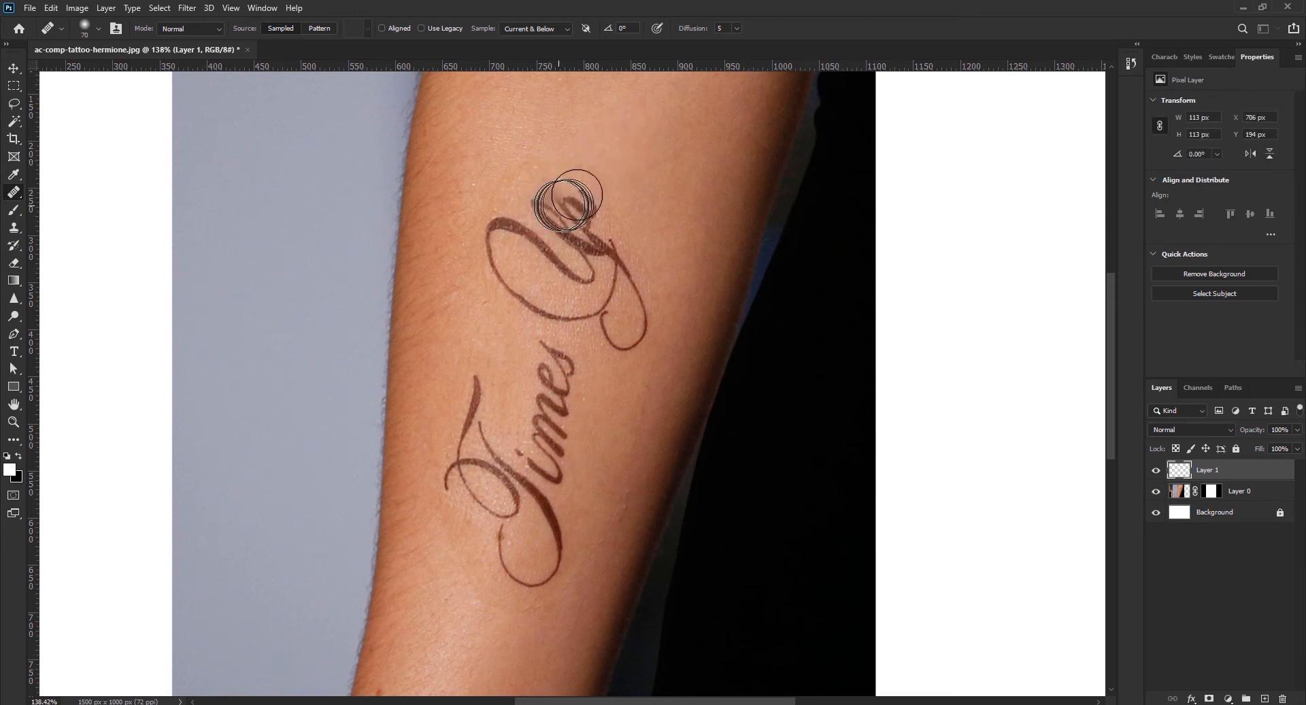
{"action": "left_click", "coordinate": [650, 116], "text": "alt"}
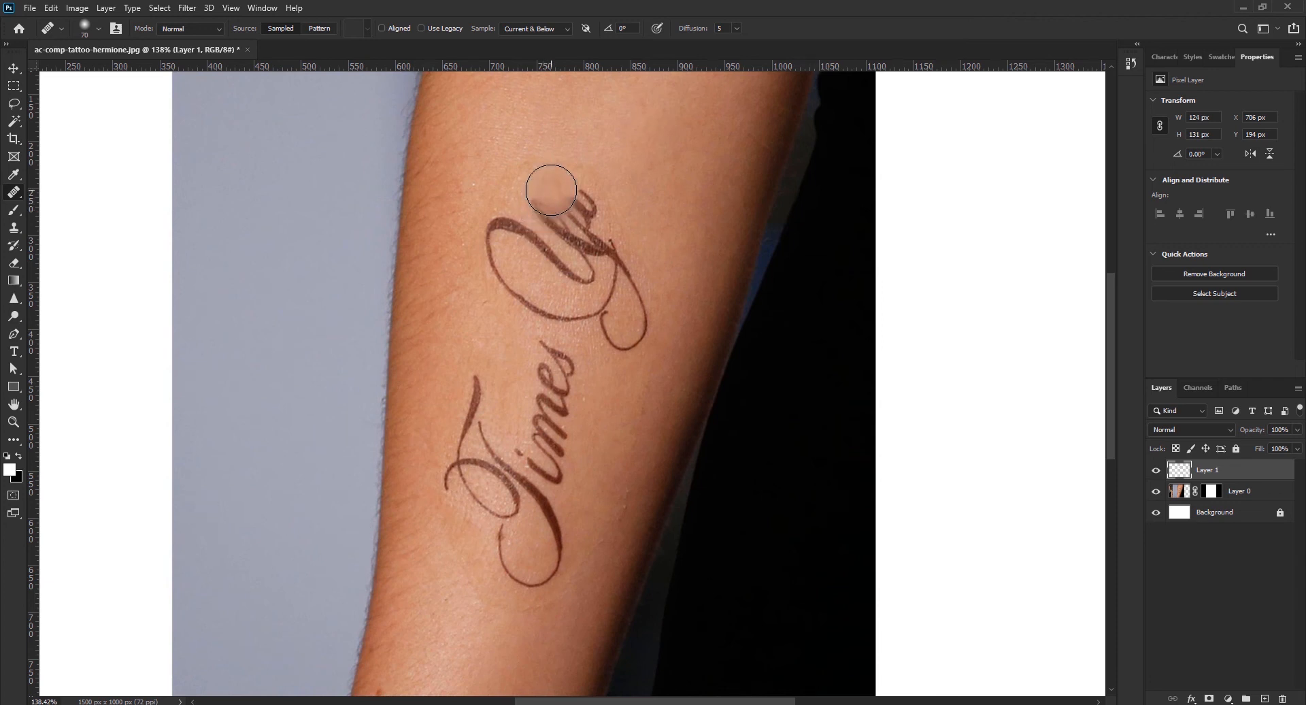
{"action": "left_click", "coordinate": [634, 108], "text": "alt"}
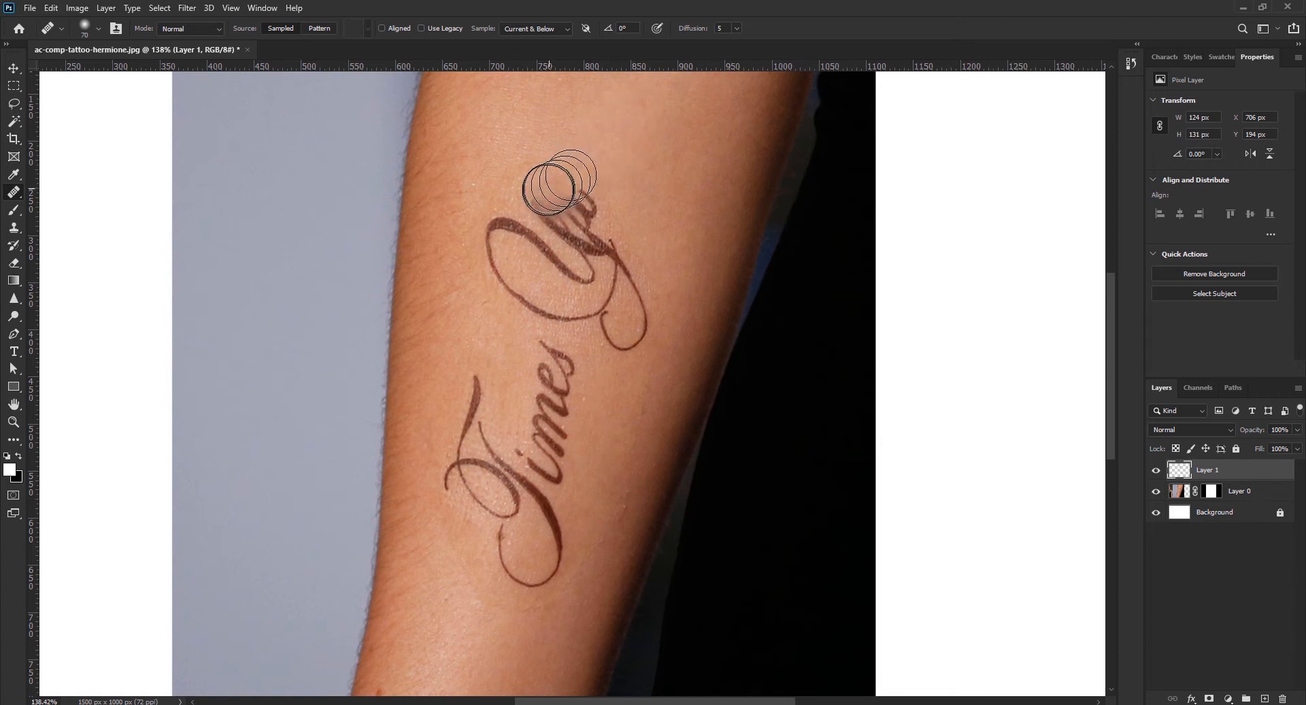
Step: Try healing the left curve of the U in one long stroke, and undo that stroke
{"action": "mouse_move", "coordinate": [549, 195]}
{"action": "left_mouse_down"}
{"action": "mouse_move", "coordinate": [559, 218]}
{"action": "mouse_move", "coordinate": [503, 265]}
{"action": "left_mouse_up"}
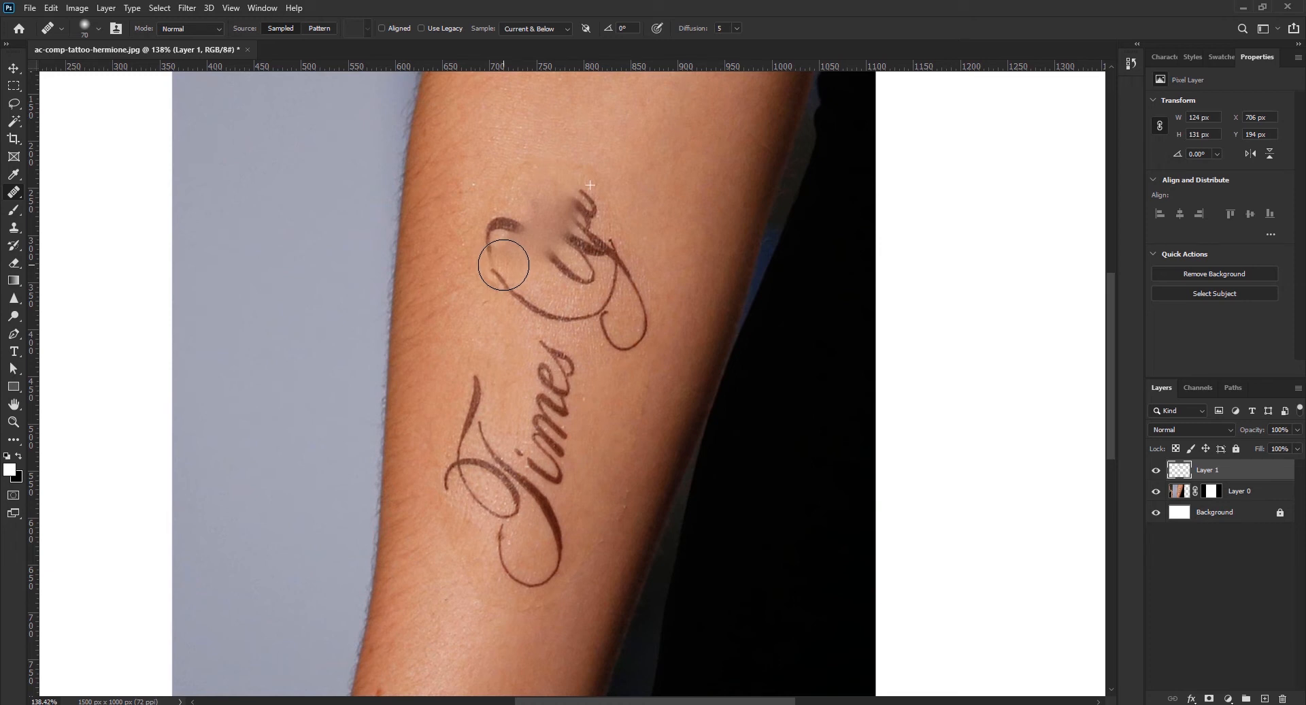
{"action": "left_click_drag", "start_coordinate": [506, 265], "coordinate": [499, 266]}
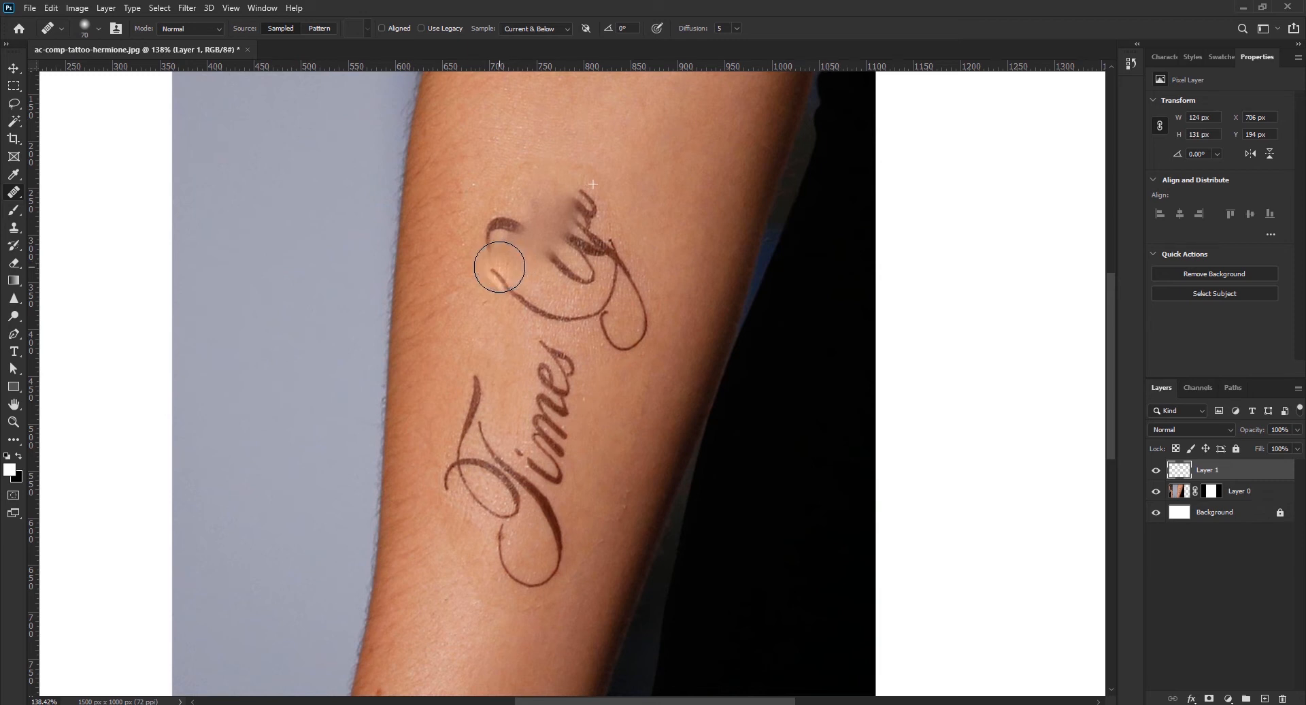
{"action": "left_click_drag", "start_coordinate": [501, 267], "coordinate": [510, 262]}
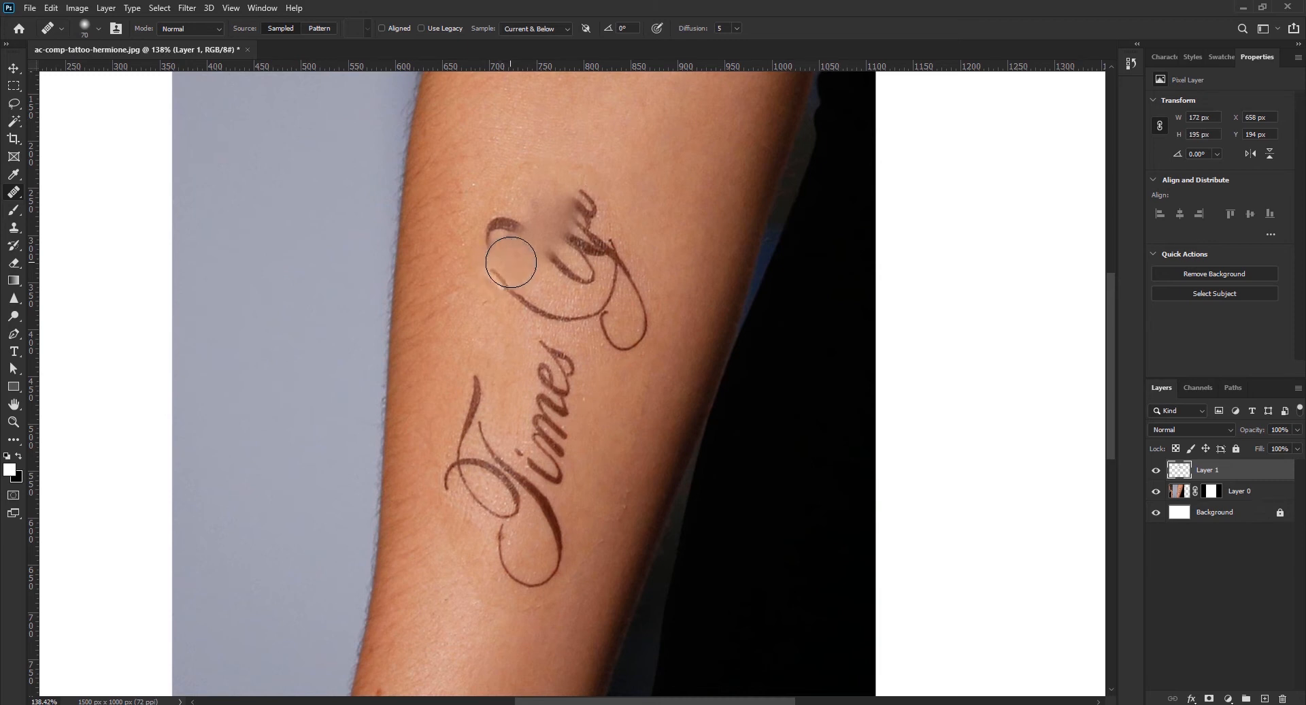
{"action": "key", "text": "ctrl+z"}
Step: Heal the middle of the word "Up", covering the p and the thick strokes of the U
{"action": "mouse_move", "coordinate": [553, 206]}
{"action": "left_mouse_down"}
{"action": "mouse_move", "coordinate": [570, 205]}
{"action": "mouse_move", "coordinate": [546, 200]}
{"action": "mouse_move", "coordinate": [564, 197]}
{"action": "mouse_move", "coordinate": [572, 111]}
{"action": "left_mouse_up"}
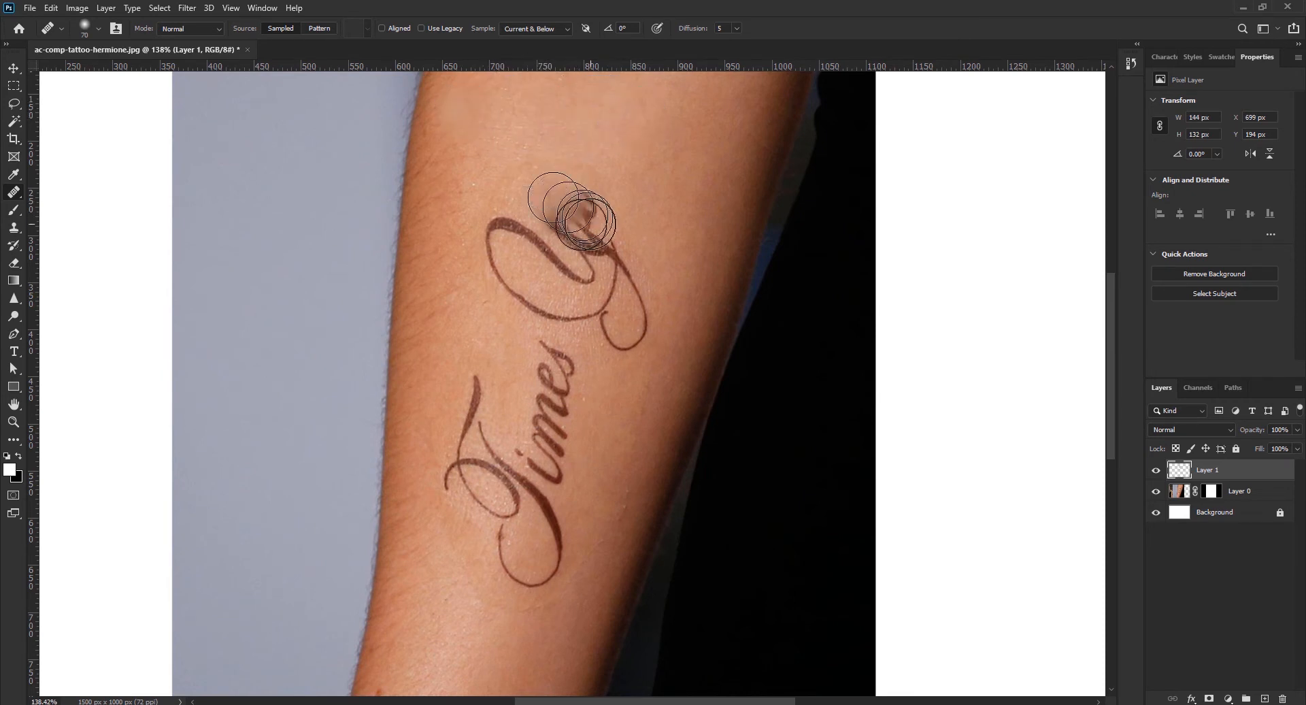
{"action": "mouse_move", "coordinate": [595, 210]}
{"action": "left_mouse_down"}
{"action": "mouse_move", "coordinate": [524, 219]}
{"action": "mouse_move", "coordinate": [590, 242]}
{"action": "mouse_move", "coordinate": [544, 247]}
{"action": "mouse_move", "coordinate": [597, 247]}
{"action": "mouse_move", "coordinate": [575, 273]}
{"action": "mouse_move", "coordinate": [530, 231]}
{"action": "mouse_move", "coordinate": [502, 230]}
{"action": "left_mouse_up"}
{"action": "left_click_drag", "start_coordinate": [586, 243], "coordinate": [506, 233]}
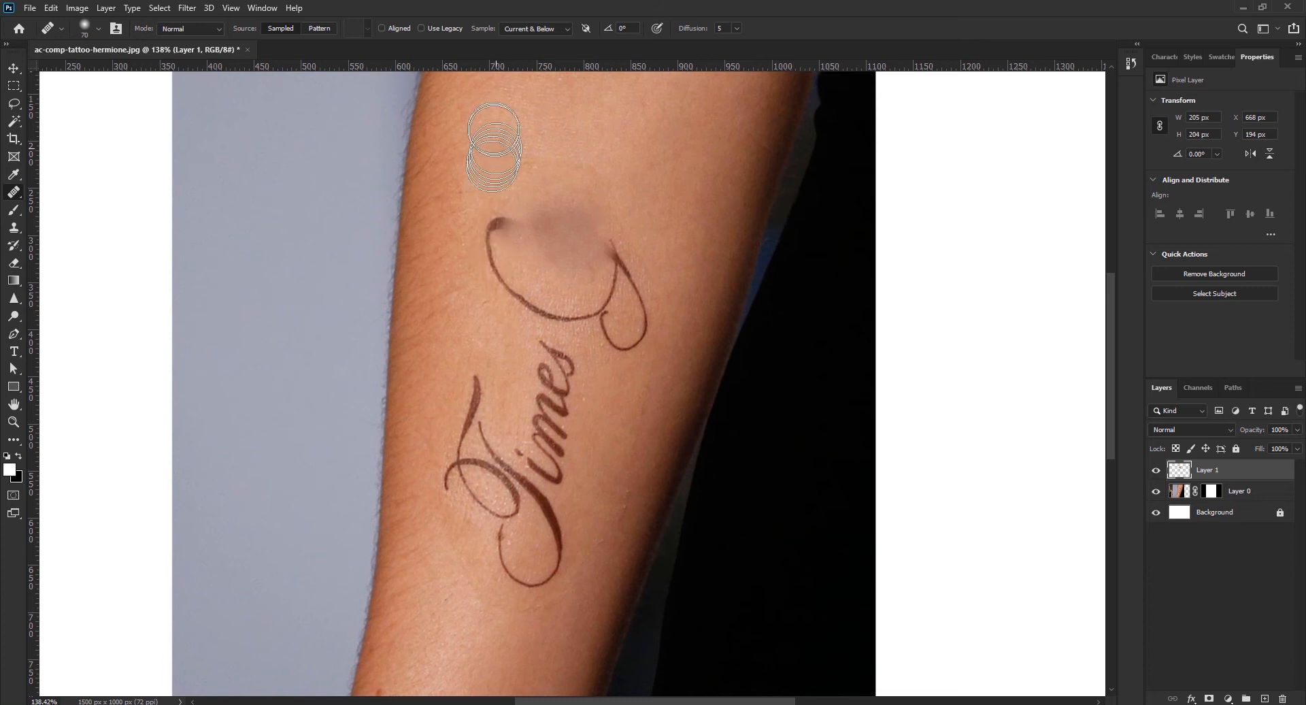
Step: Sample skin above the U's left curve, heal that curve downwards, and undo the last stroke
{"action": "left_click", "coordinate": [506, 119], "text": "alt"}
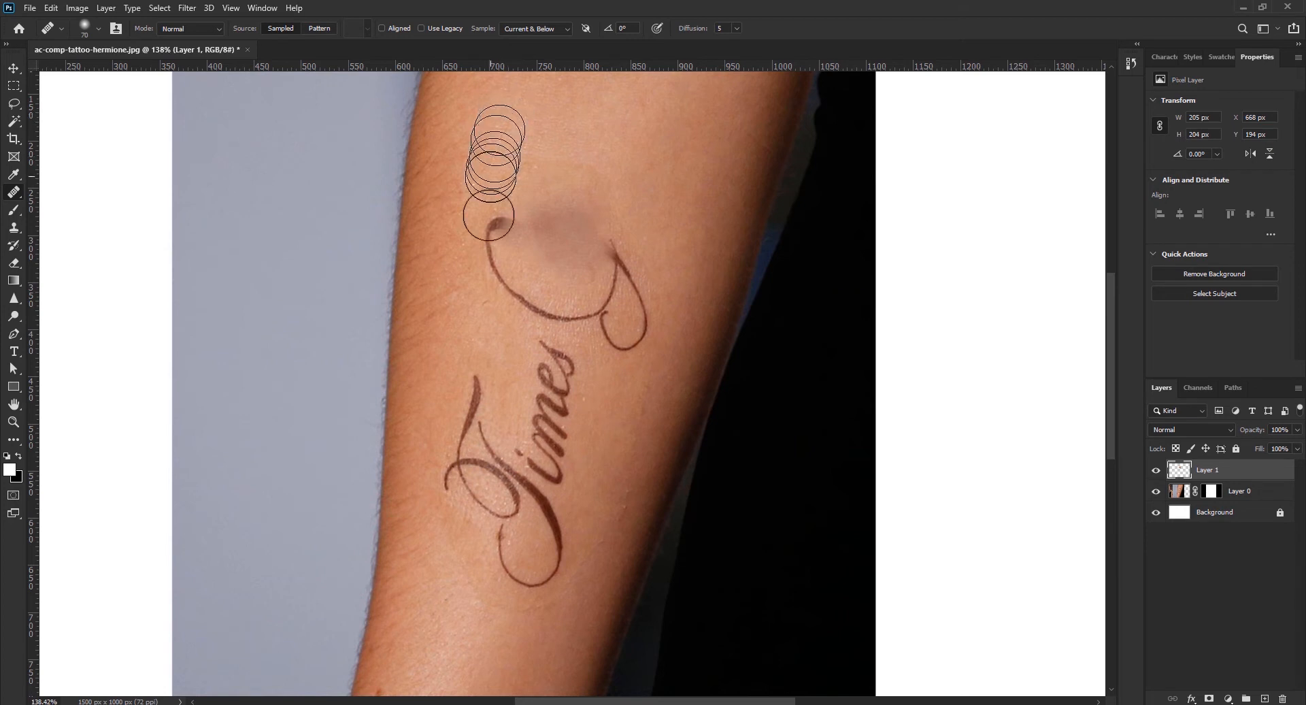
{"action": "left_click_drag", "start_coordinate": [501, 231], "coordinate": [495, 268]}
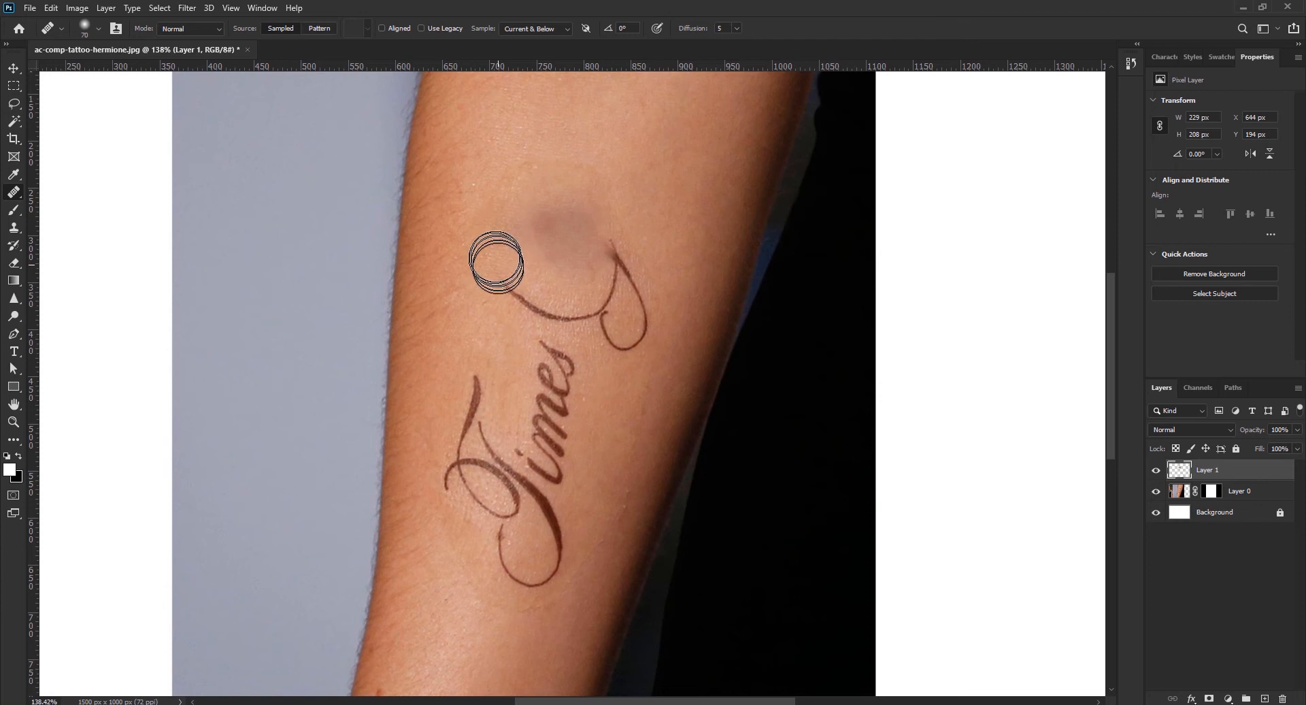
{"action": "left_click", "coordinate": [504, 287]}
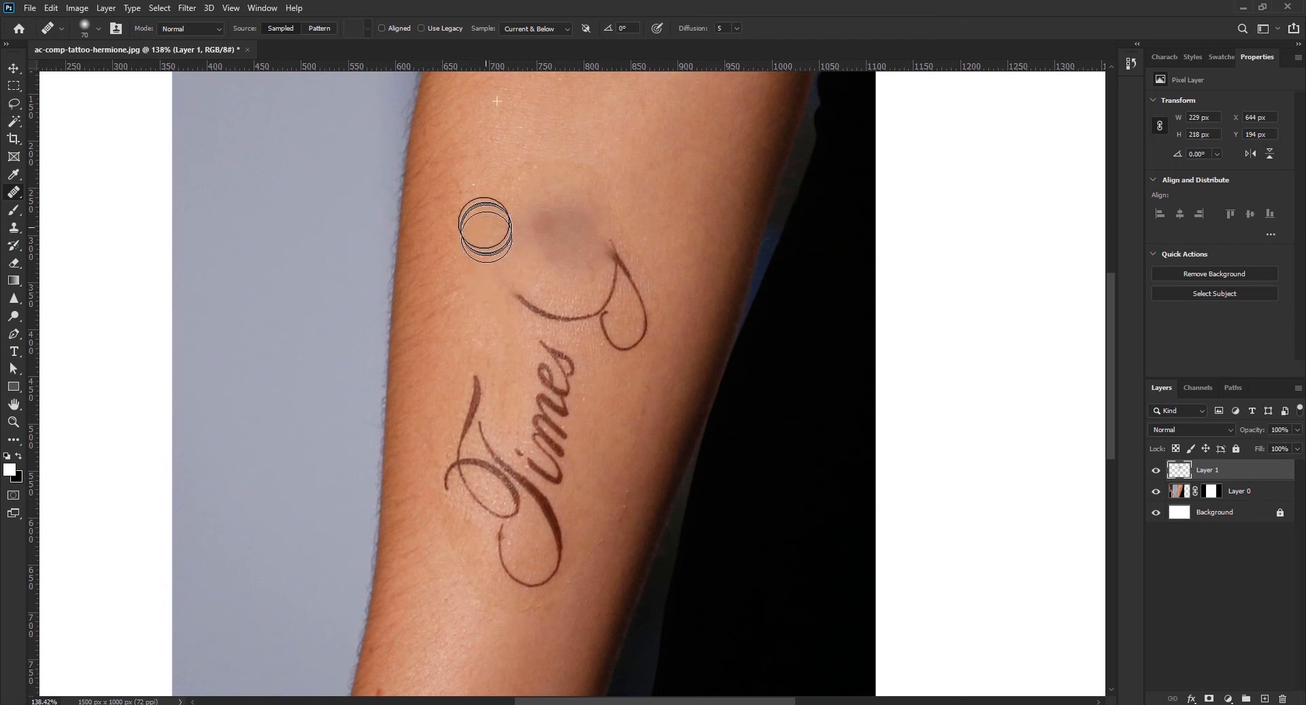
{"action": "left_click_drag", "start_coordinate": [487, 212], "coordinate": [481, 249]}
{"action": "left_click", "coordinate": [520, 298]}
{"action": "key", "text": "ctrl+z"}
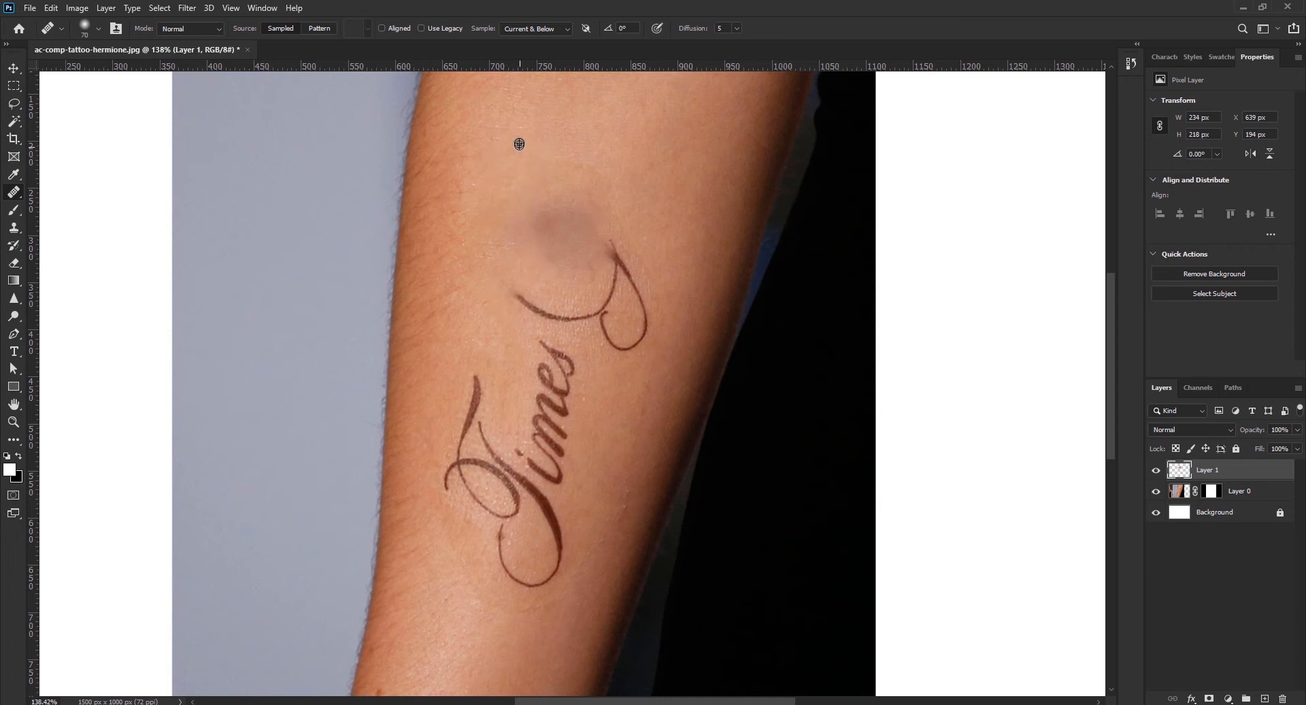
Step: Heal the lower curve of the U and go over the smudged patch using skin sampled above the tattoo
{"action": "left_click", "coordinate": [520, 138], "text": "alt"}
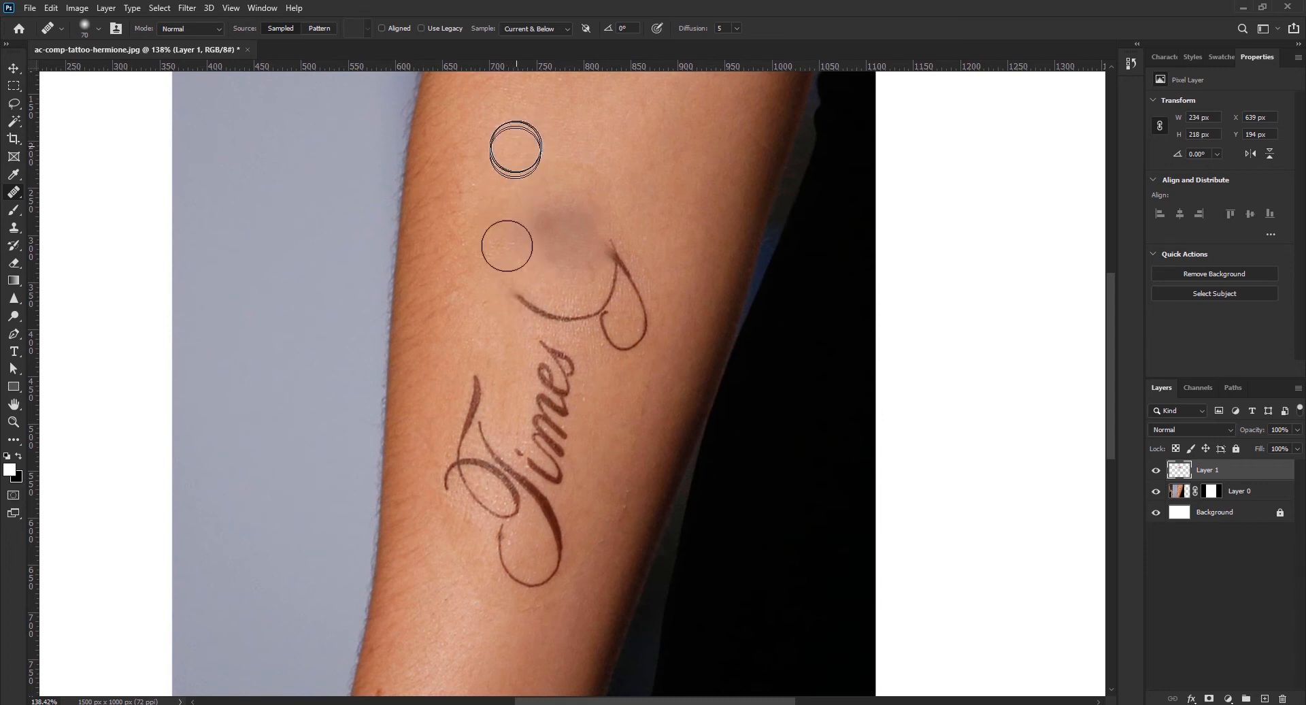
{"action": "left_click", "coordinate": [521, 294]}
{"action": "mouse_move", "coordinate": [525, 302]}
{"action": "left_mouse_down"}
{"action": "mouse_move", "coordinate": [566, 289]}
{"action": "mouse_move", "coordinate": [529, 266]}
{"action": "mouse_move", "coordinate": [556, 319]}
{"action": "mouse_move", "coordinate": [542, 318]}
{"action": "mouse_move", "coordinate": [561, 321]}
{"action": "mouse_move", "coordinate": [599, 321]}
{"action": "mouse_move", "coordinate": [607, 300]}
{"action": "mouse_move", "coordinate": [596, 309]}
{"action": "mouse_move", "coordinate": [638, 304]}
{"action": "mouse_move", "coordinate": [653, 269]}
{"action": "mouse_move", "coordinate": [665, 272]}
{"action": "mouse_move", "coordinate": [616, 415]}
{"action": "mouse_move", "coordinate": [651, 304]}
{"action": "left_mouse_up"}
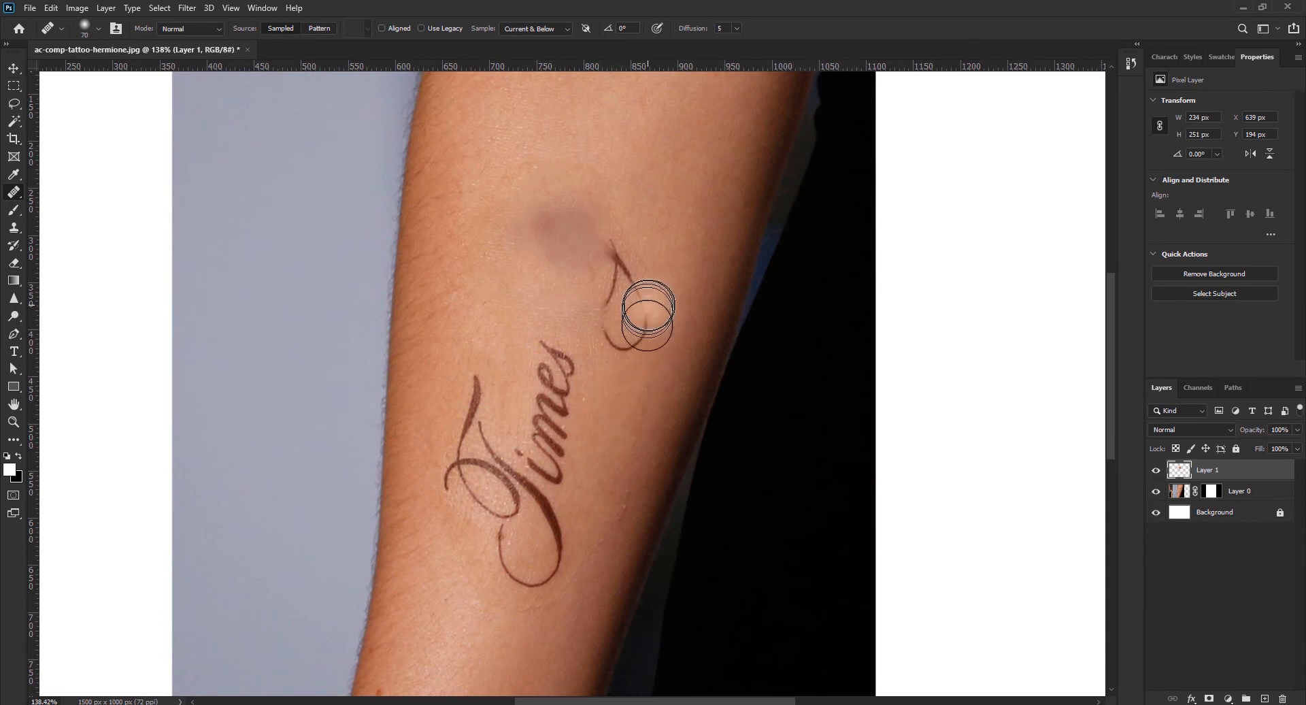
{"action": "left_click", "coordinate": [633, 426], "text": "alt"}
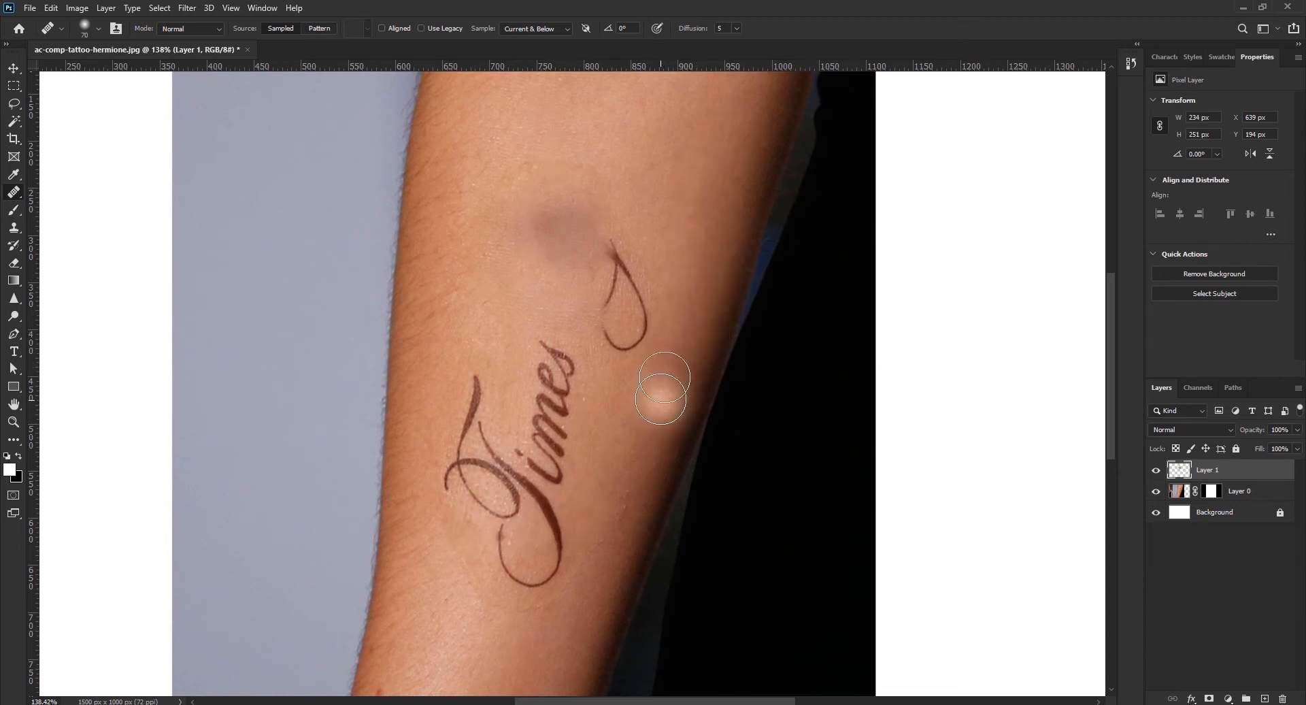
{"action": "left_click", "coordinate": [524, 137], "text": "alt"}
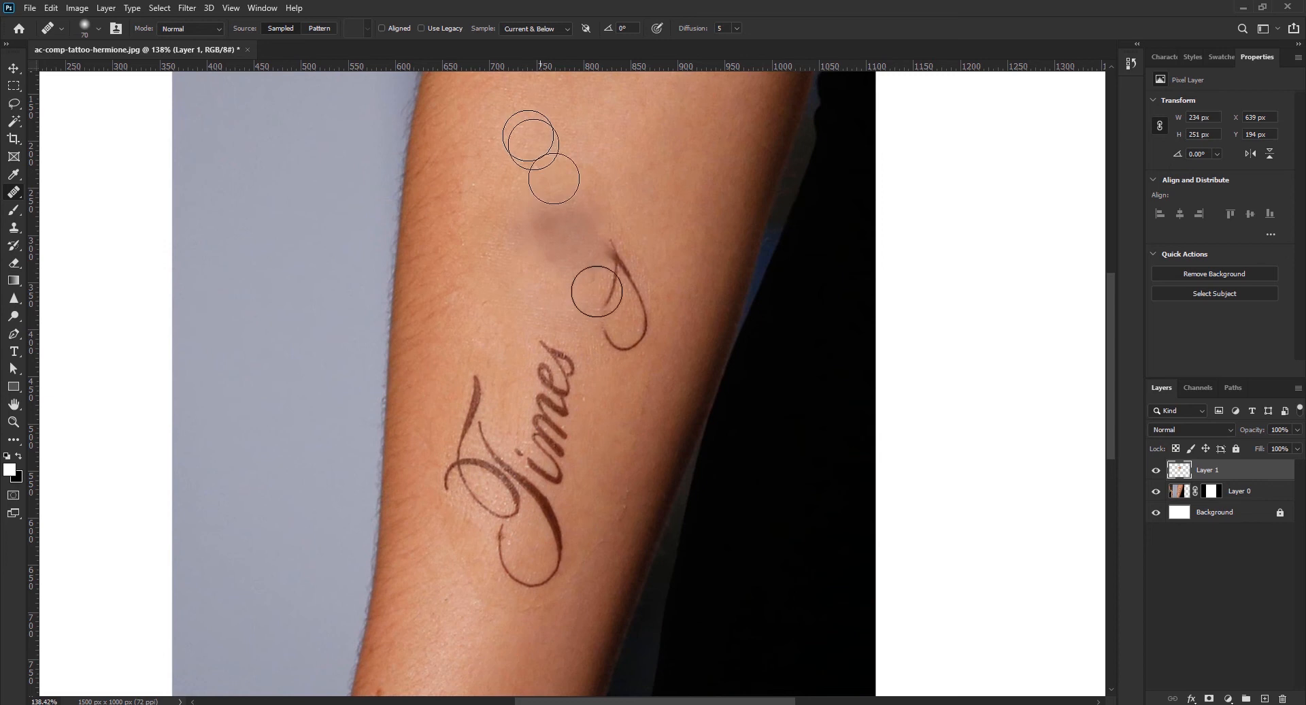
{"action": "mouse_move", "coordinate": [566, 250]}
{"action": "left_mouse_down"}
{"action": "mouse_move", "coordinate": [530, 173]}
{"action": "mouse_move", "coordinate": [545, 231]}
{"action": "left_mouse_up"}
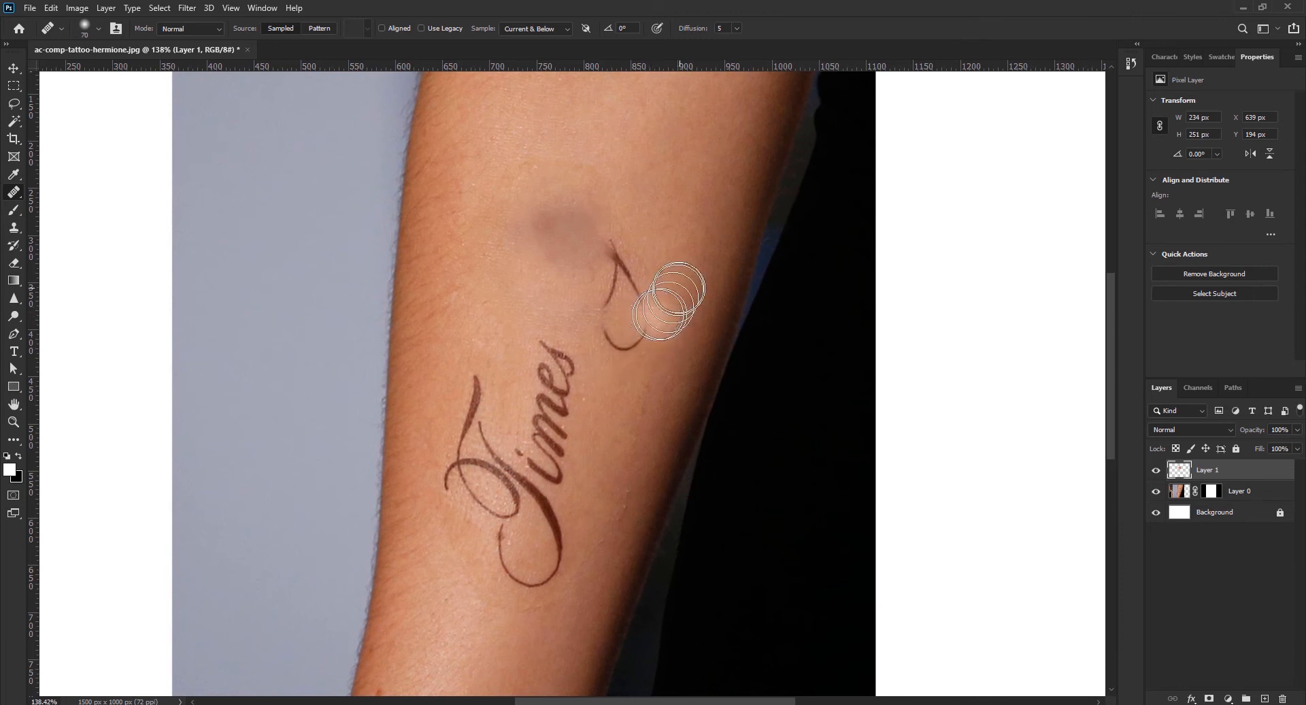
Step: Sample skin beside the p's looping tail and heal the tail and the remaining marks of the word "Up"
{"action": "left_click", "coordinate": [691, 232], "text": "alt"}
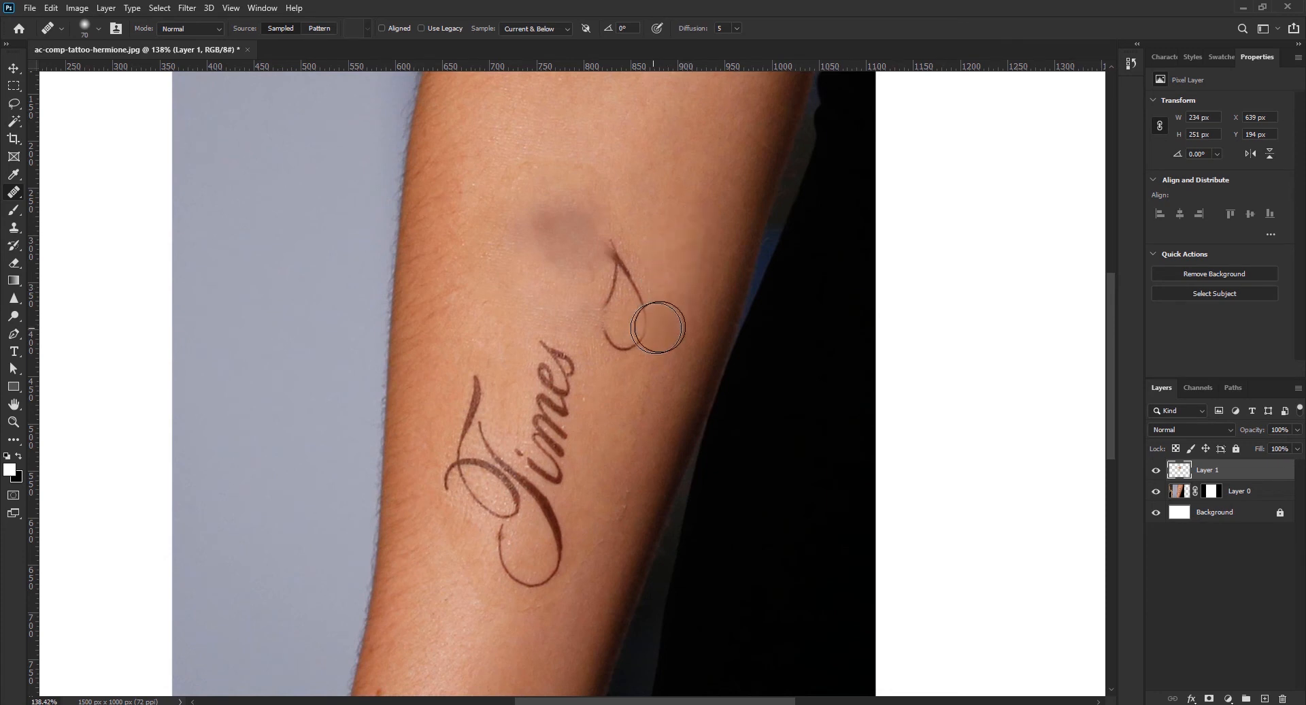
{"action": "left_click", "coordinate": [661, 216], "text": "alt"}
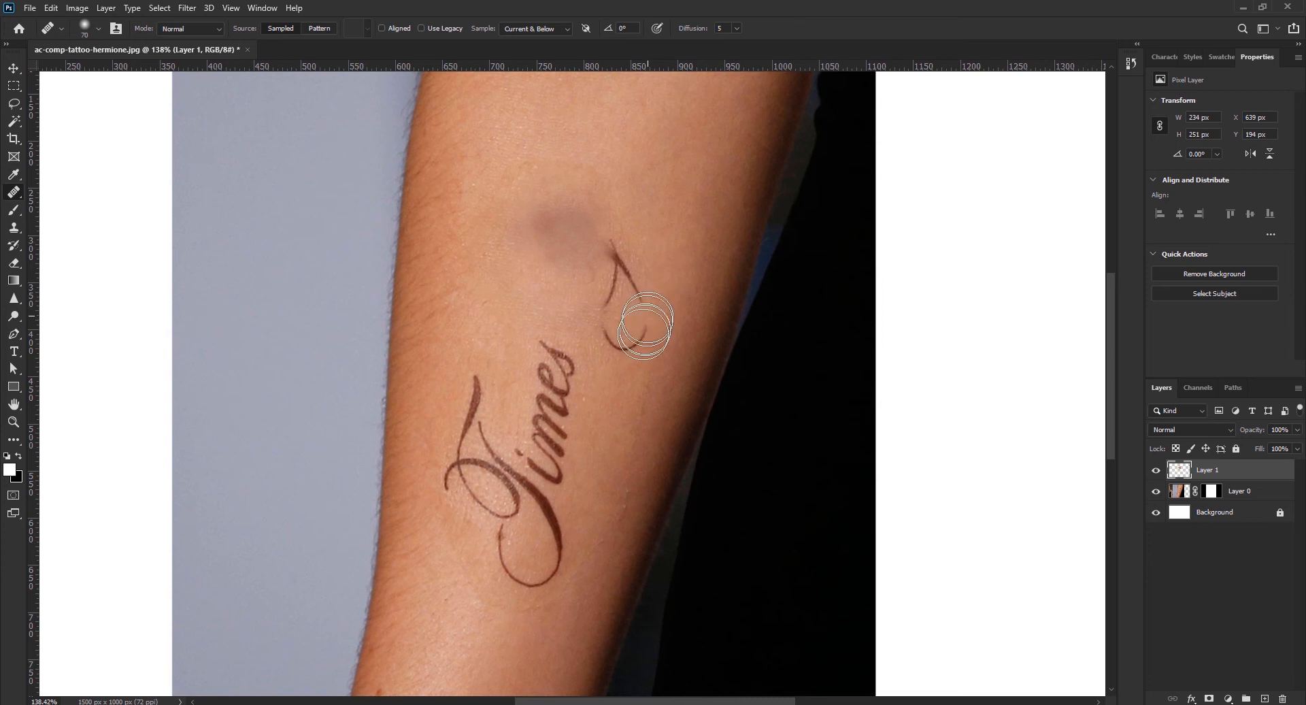
{"action": "left_click_drag", "start_coordinate": [621, 344], "coordinate": [633, 288]}
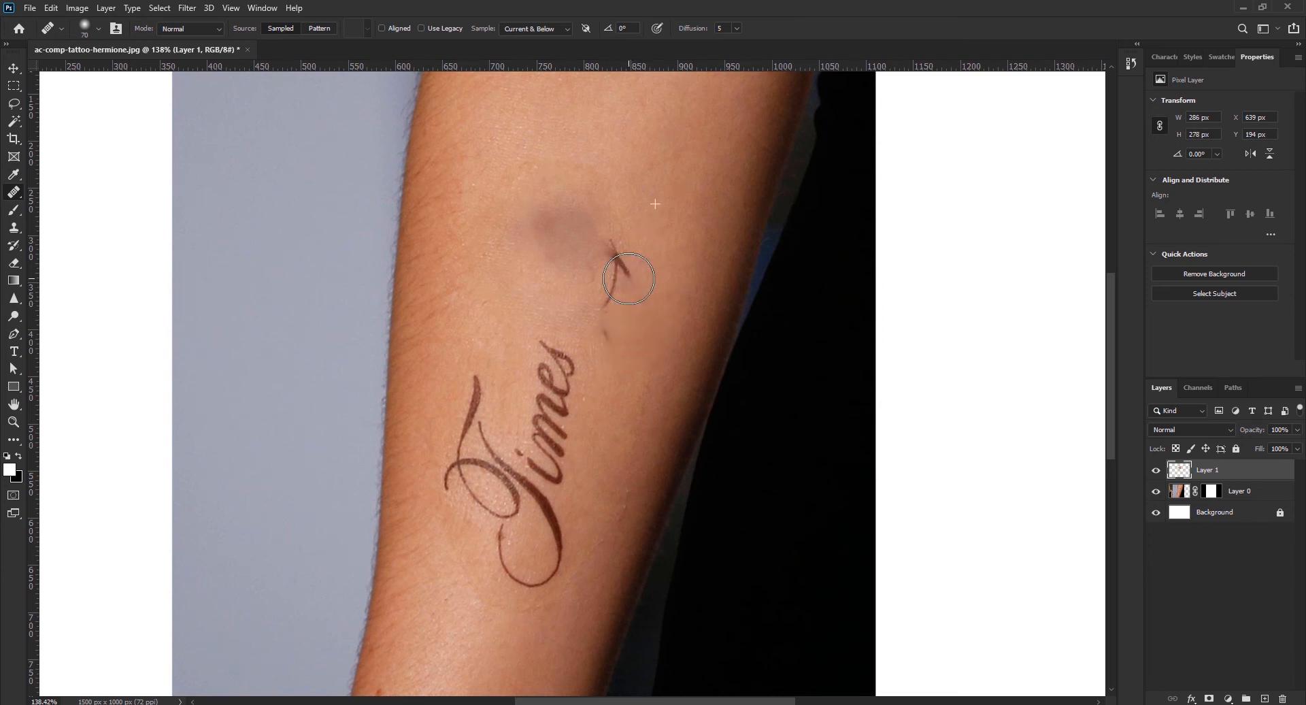
{"action": "mouse_move", "coordinate": [614, 257]}
{"action": "left_mouse_down"}
{"action": "mouse_move", "coordinate": [609, 322]}
{"action": "mouse_move", "coordinate": [604, 285]}
{"action": "mouse_move", "coordinate": [618, 339]}
{"action": "mouse_move", "coordinate": [564, 180]}
{"action": "mouse_move", "coordinate": [558, 224]}
{"action": "mouse_move", "coordinate": [608, 201]}
{"action": "mouse_move", "coordinate": [586, 211]}
{"action": "mouse_move", "coordinate": [549, 243]}
{"action": "left_mouse_up"}
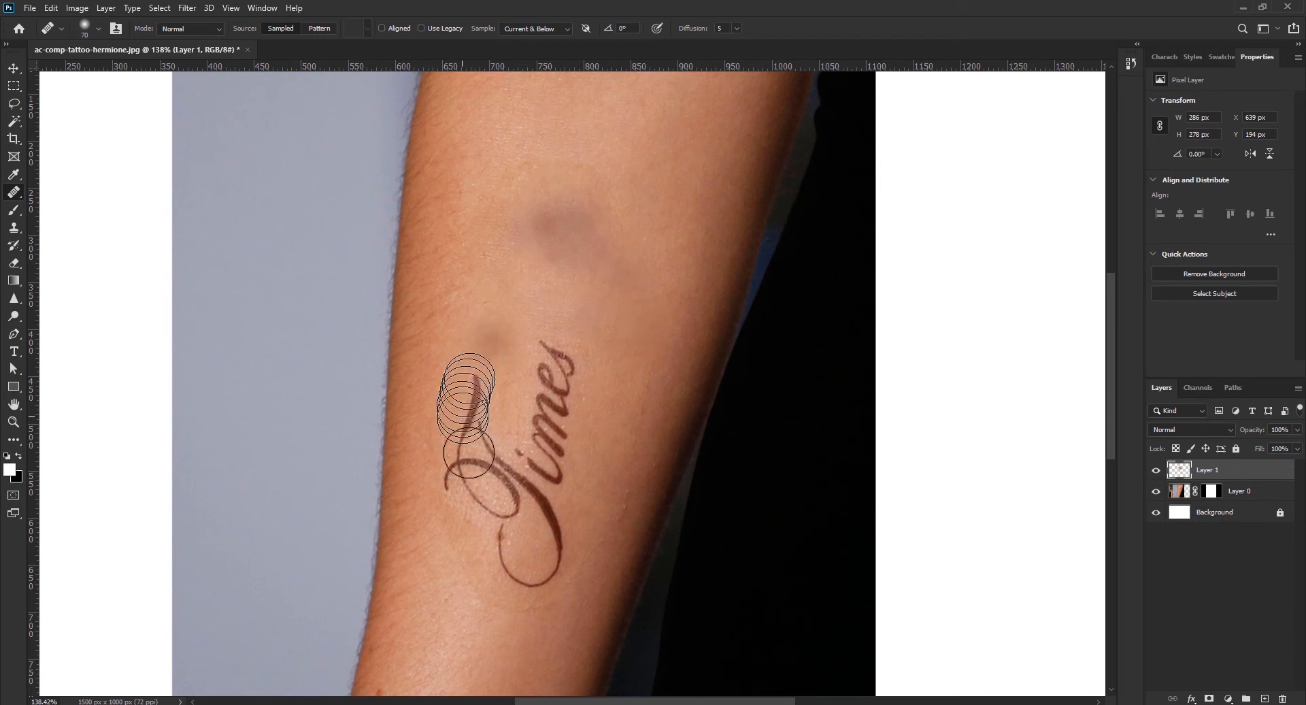
Step: Heal the T's upper strokes and most of the letters "imes" using clean skin sampled above each part
{"action": "left_click", "coordinate": [489, 329], "text": "alt"}
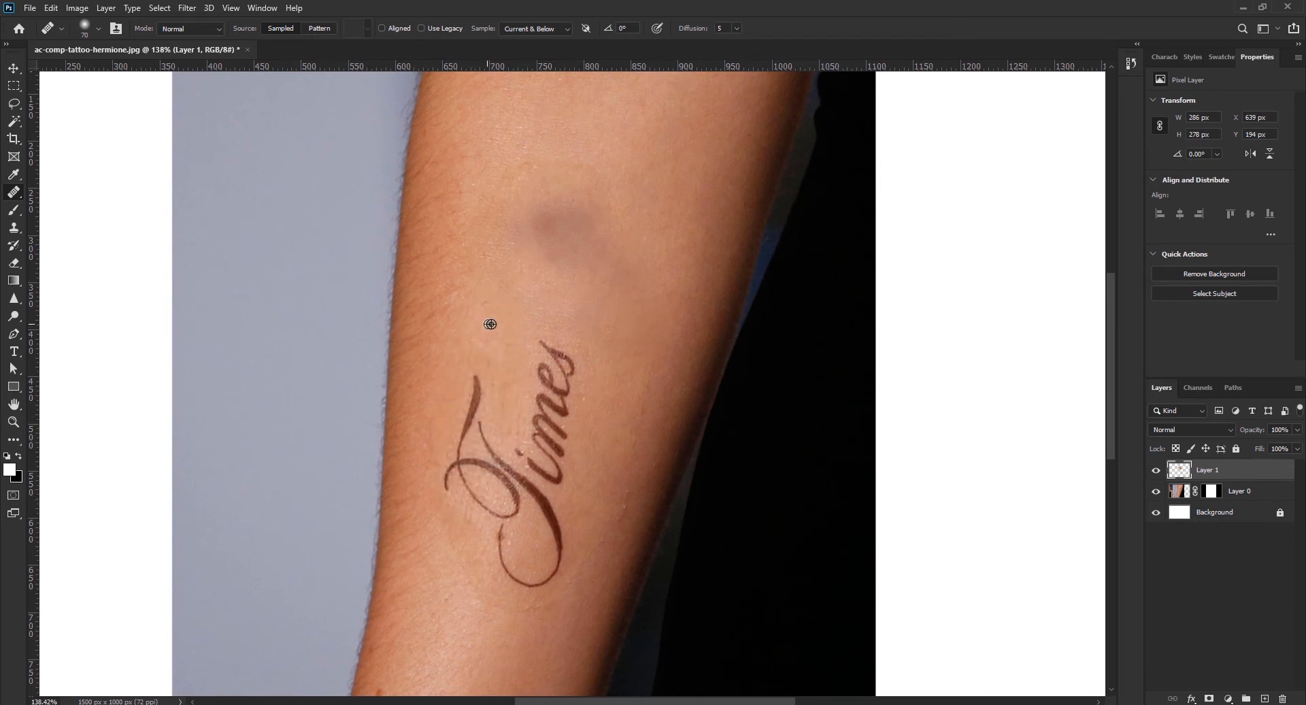
{"action": "mouse_move", "coordinate": [475, 395]}
{"action": "left_mouse_down"}
{"action": "mouse_move", "coordinate": [468, 459]}
{"action": "mouse_move", "coordinate": [448, 474]}
{"action": "mouse_move", "coordinate": [460, 465]}
{"action": "mouse_move", "coordinate": [472, 497]}
{"action": "mouse_move", "coordinate": [486, 500]}
{"action": "mouse_move", "coordinate": [482, 452]}
{"action": "mouse_move", "coordinate": [468, 447]}
{"action": "mouse_move", "coordinate": [528, 489]}
{"action": "mouse_move", "coordinate": [499, 465]}
{"action": "mouse_move", "coordinate": [547, 425]}
{"action": "left_mouse_up"}
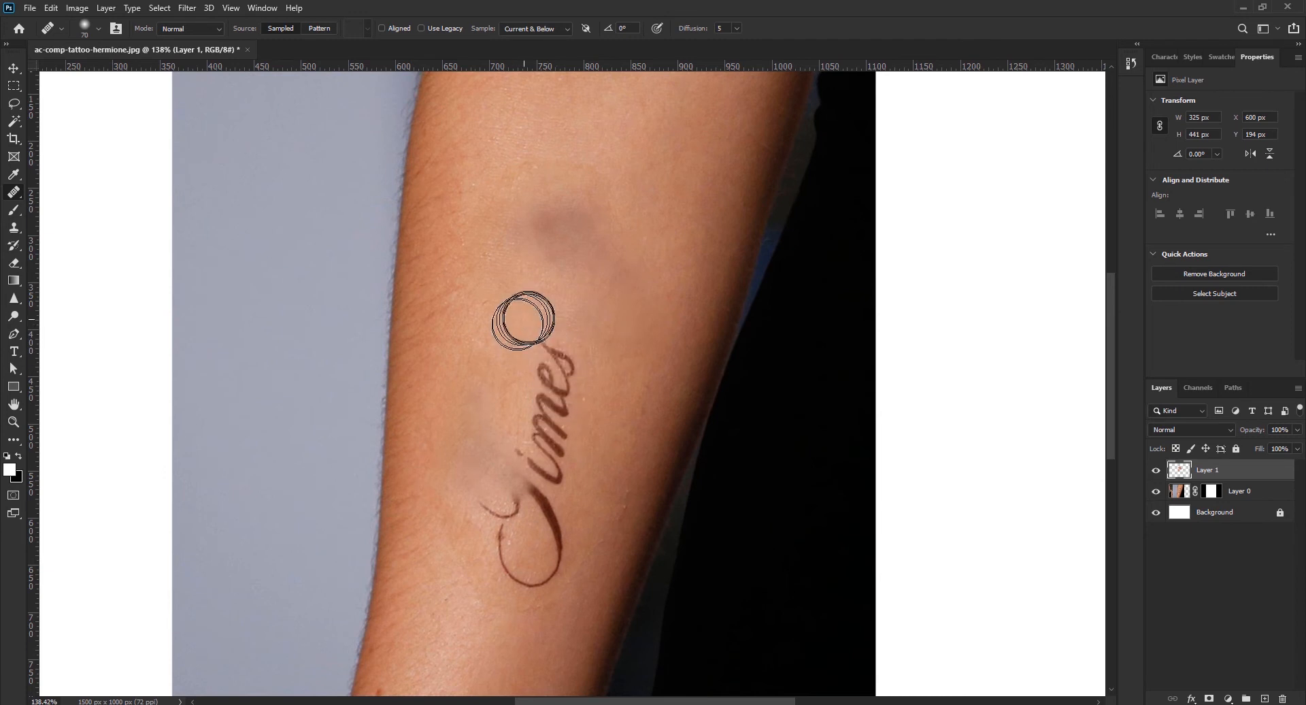
{"action": "left_click", "coordinate": [518, 311], "text": "alt"}
{"action": "mouse_move", "coordinate": [554, 353]}
{"action": "left_mouse_down"}
{"action": "mouse_move", "coordinate": [556, 407]}
{"action": "mouse_move", "coordinate": [547, 376]}
{"action": "mouse_move", "coordinate": [554, 359]}
{"action": "mouse_move", "coordinate": [563, 366]}
{"action": "mouse_move", "coordinate": [543, 353]}
{"action": "mouse_move", "coordinate": [541, 409]}
{"action": "mouse_move", "coordinate": [559, 415]}
{"action": "mouse_move", "coordinate": [550, 457]}
{"action": "mouse_move", "coordinate": [540, 438]}
{"action": "mouse_move", "coordinate": [544, 468]}
{"action": "mouse_move", "coordinate": [609, 488]}
{"action": "mouse_move", "coordinate": [605, 498]}
{"action": "mouse_move", "coordinate": [594, 455]}
{"action": "left_mouse_up"}
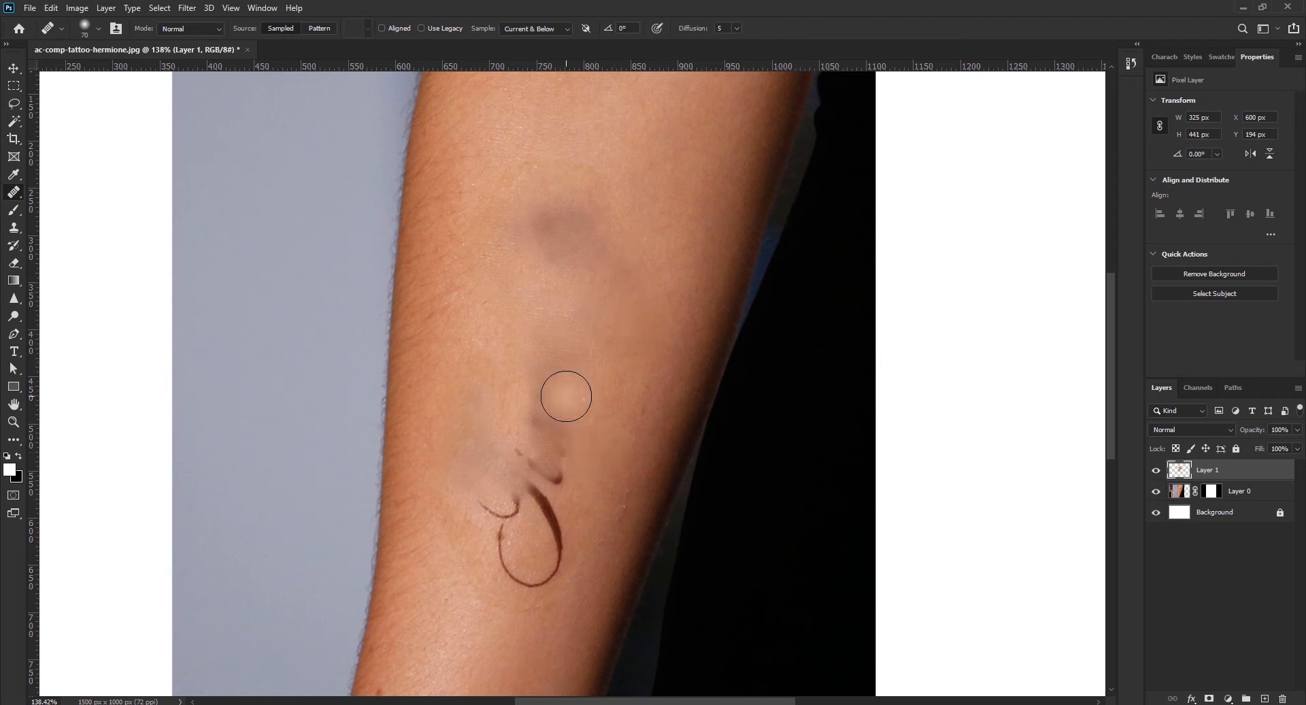
Step: Reduce the brush to 52 px and heal the leftover letter strokes above the T's loop with skin sampled beside them
{"action": "right_click", "coordinate": [569, 395]}
{"action": "left_click_drag", "start_coordinate": [627, 427], "coordinate": [617, 426]}
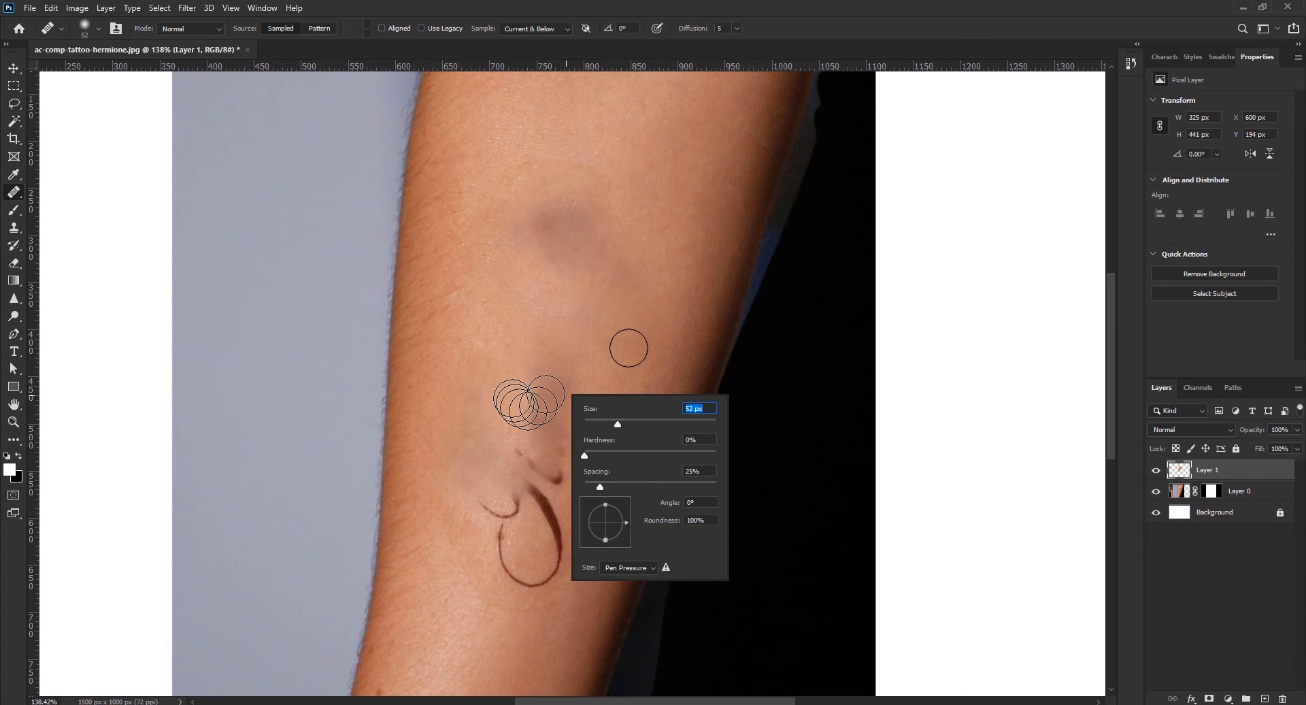
{"action": "left_click", "coordinate": [611, 373], "text": "alt"}
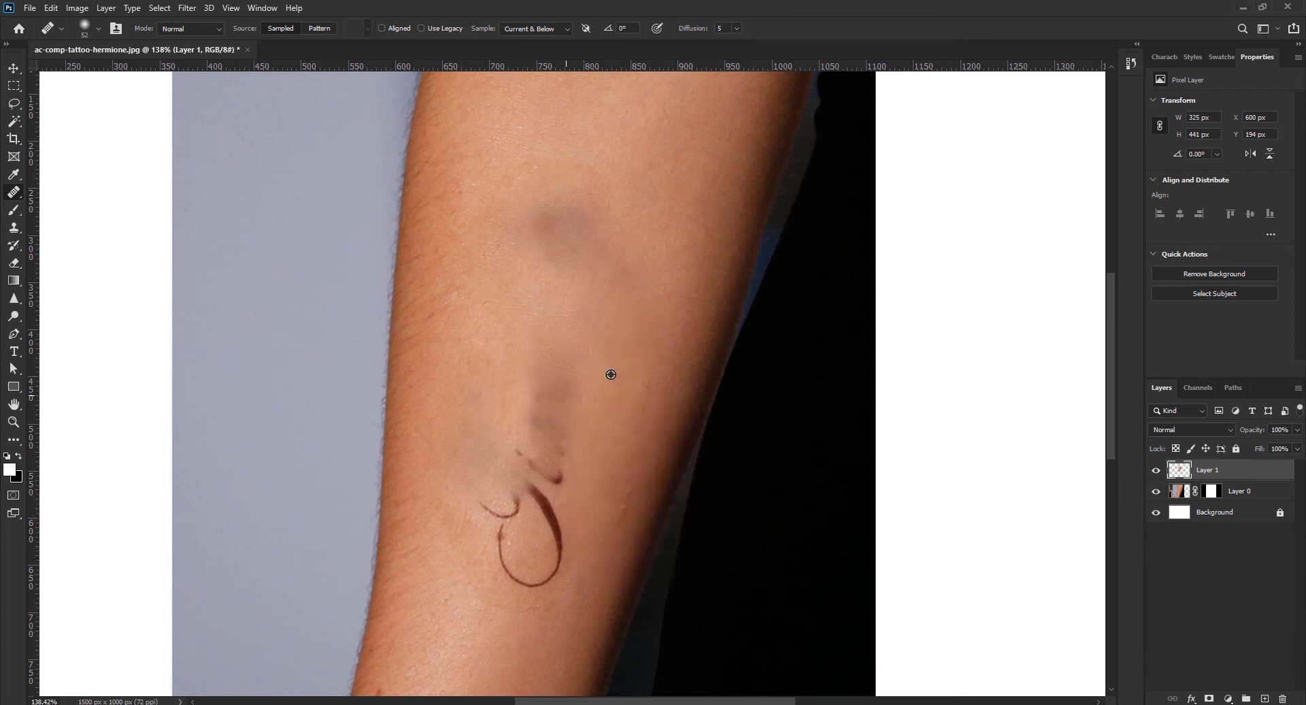
{"action": "left_click", "coordinate": [603, 436], "text": "alt"}
{"action": "left_click", "coordinate": [568, 392]}
{"action": "mouse_move", "coordinate": [568, 406]}
{"action": "left_mouse_down"}
{"action": "mouse_move", "coordinate": [552, 480]}
{"action": "mouse_move", "coordinate": [540, 441]}
{"action": "mouse_move", "coordinate": [544, 402]}
{"action": "mouse_move", "coordinate": [559, 400]}
{"action": "mouse_move", "coordinate": [535, 423]}
{"action": "mouse_move", "coordinate": [539, 382]}
{"action": "mouse_move", "coordinate": [528, 473]}
{"action": "mouse_move", "coordinate": [521, 452]}
{"action": "mouse_move", "coordinate": [551, 465]}
{"action": "mouse_move", "coordinate": [559, 408]}
{"action": "mouse_move", "coordinate": [559, 392]}
{"action": "mouse_move", "coordinate": [552, 478]}
{"action": "mouse_move", "coordinate": [530, 547]}
{"action": "left_mouse_up"}
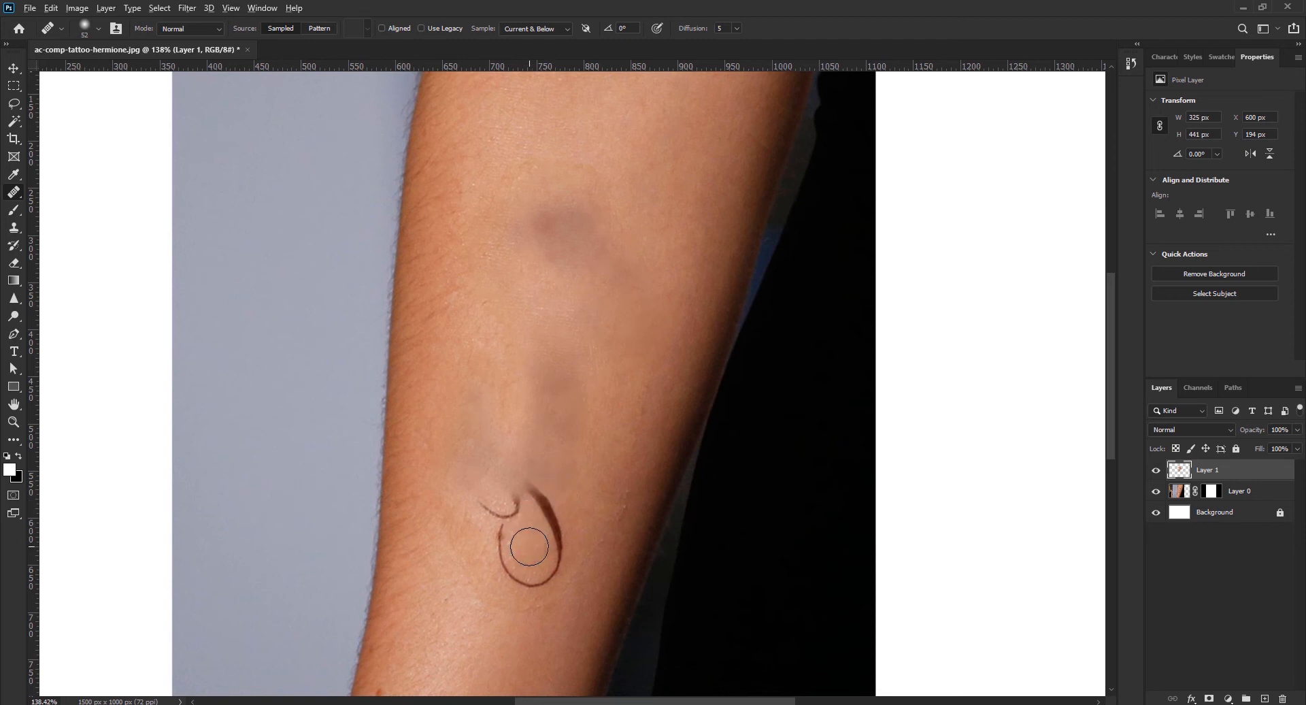
Step: Heal the T's bottom loop, its thick stem and the small curved remnants around it
{"action": "mouse_move", "coordinate": [535, 542]}
{"action": "left_mouse_down"}
{"action": "mouse_move", "coordinate": [546, 522]}
{"action": "mouse_move", "coordinate": [555, 540]}
{"action": "left_mouse_up"}
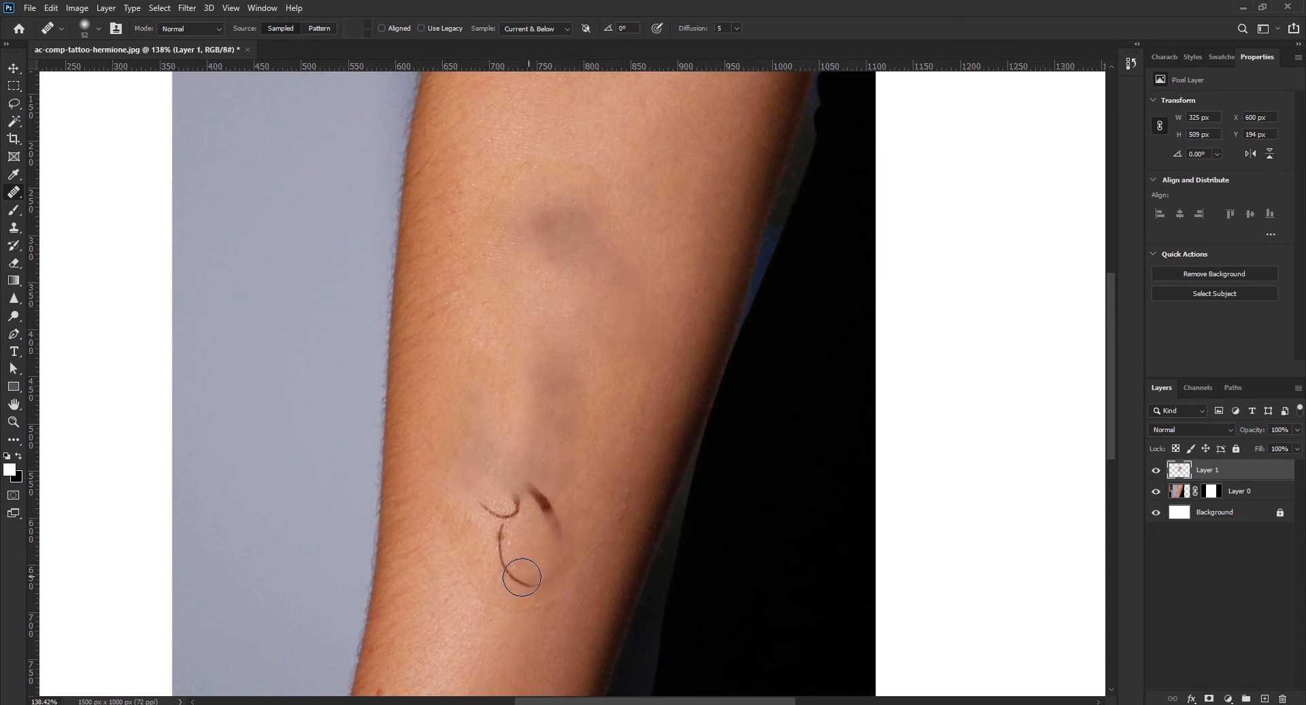
{"action": "left_click_drag", "start_coordinate": [503, 559], "coordinate": [502, 539]}
{"action": "left_click_drag", "start_coordinate": [542, 491], "coordinate": [546, 532]}
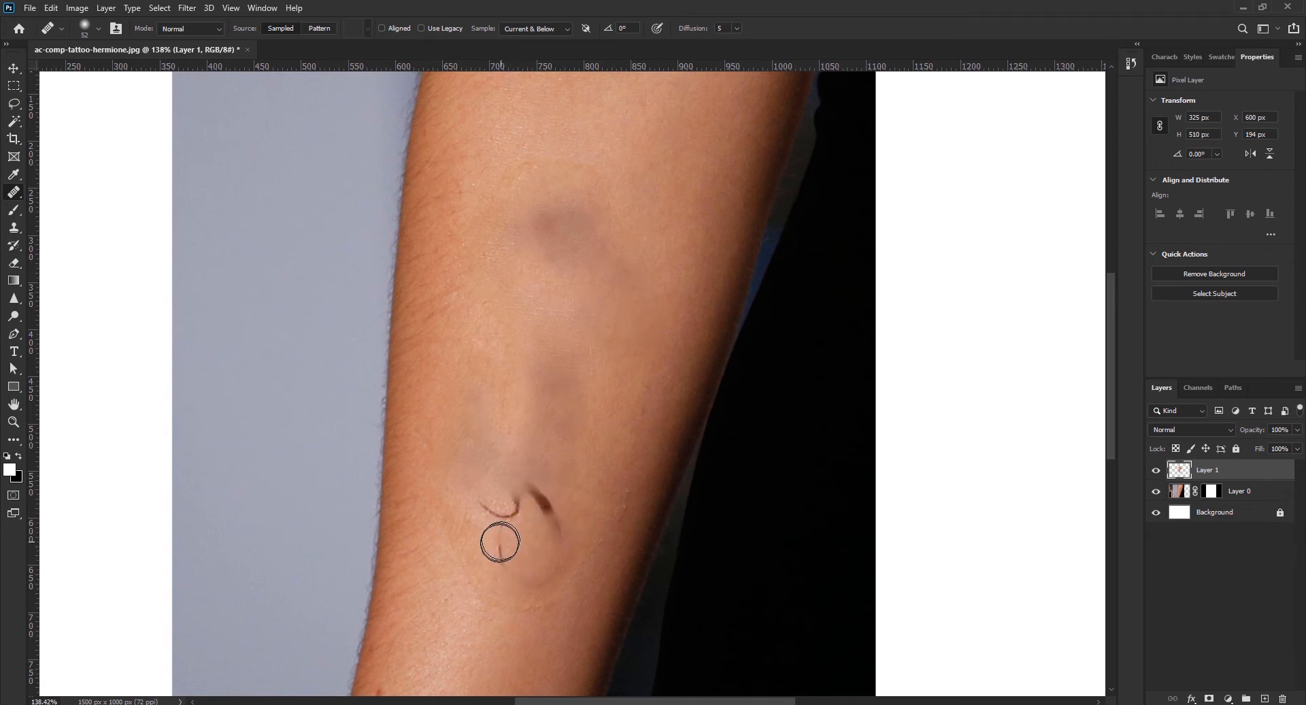
{"action": "left_click_drag", "start_coordinate": [505, 546], "coordinate": [501, 528]}
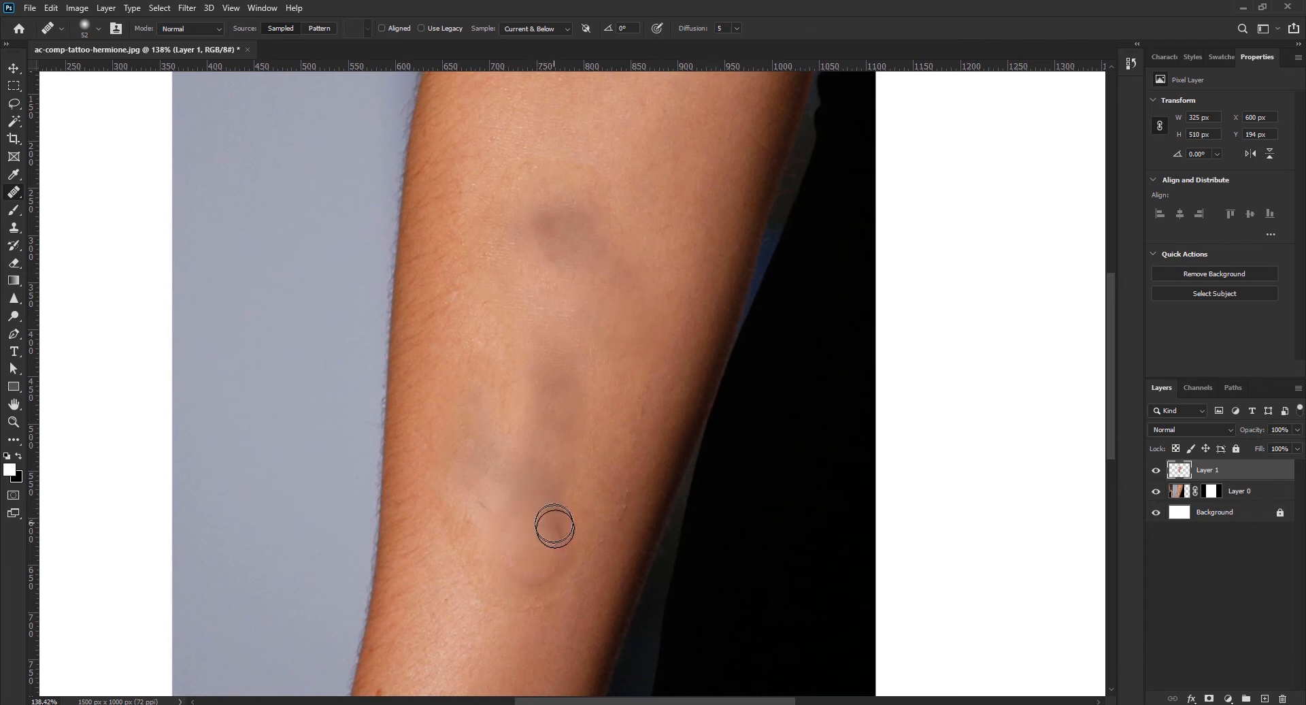
{"action": "mouse_move", "coordinate": [534, 577]}
{"action": "left_mouse_down"}
{"action": "mouse_move", "coordinate": [554, 526]}
{"action": "mouse_move", "coordinate": [582, 548]}
{"action": "mouse_move", "coordinate": [586, 533]}
{"action": "mouse_move", "coordinate": [569, 522]}
{"action": "mouse_move", "coordinate": [564, 412]}
{"action": "mouse_move", "coordinate": [586, 371]}
{"action": "mouse_move", "coordinate": [551, 392]}
{"action": "mouse_move", "coordinate": [531, 458]}
{"action": "mouse_move", "coordinate": [511, 462]}
{"action": "mouse_move", "coordinate": [570, 455]}
{"action": "mouse_move", "coordinate": [600, 470]}
{"action": "mouse_move", "coordinate": [517, 509]}
{"action": "left_mouse_up"}
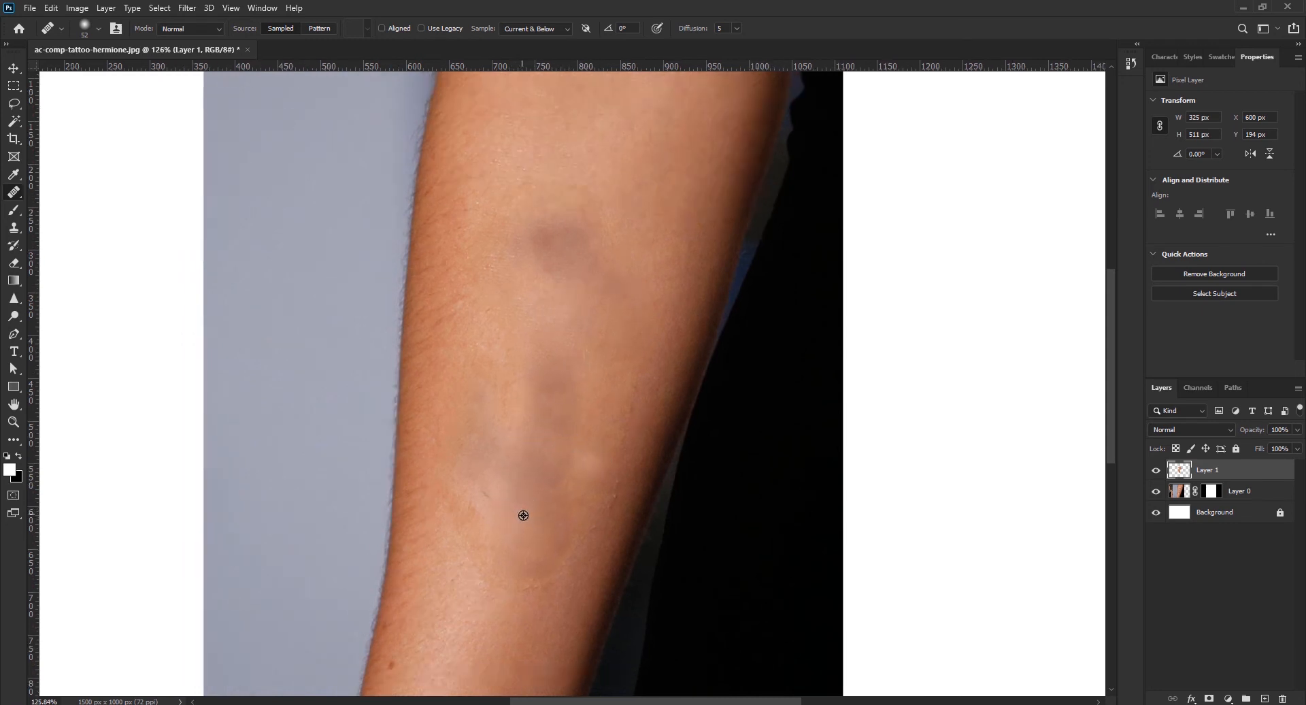
Step: Compare the forearm before and after healing by hiding and showing Layer 1
{"action": "scroll", "coordinate": [520, 513], "scroll_direction": "down", "scroll_amount": 3}
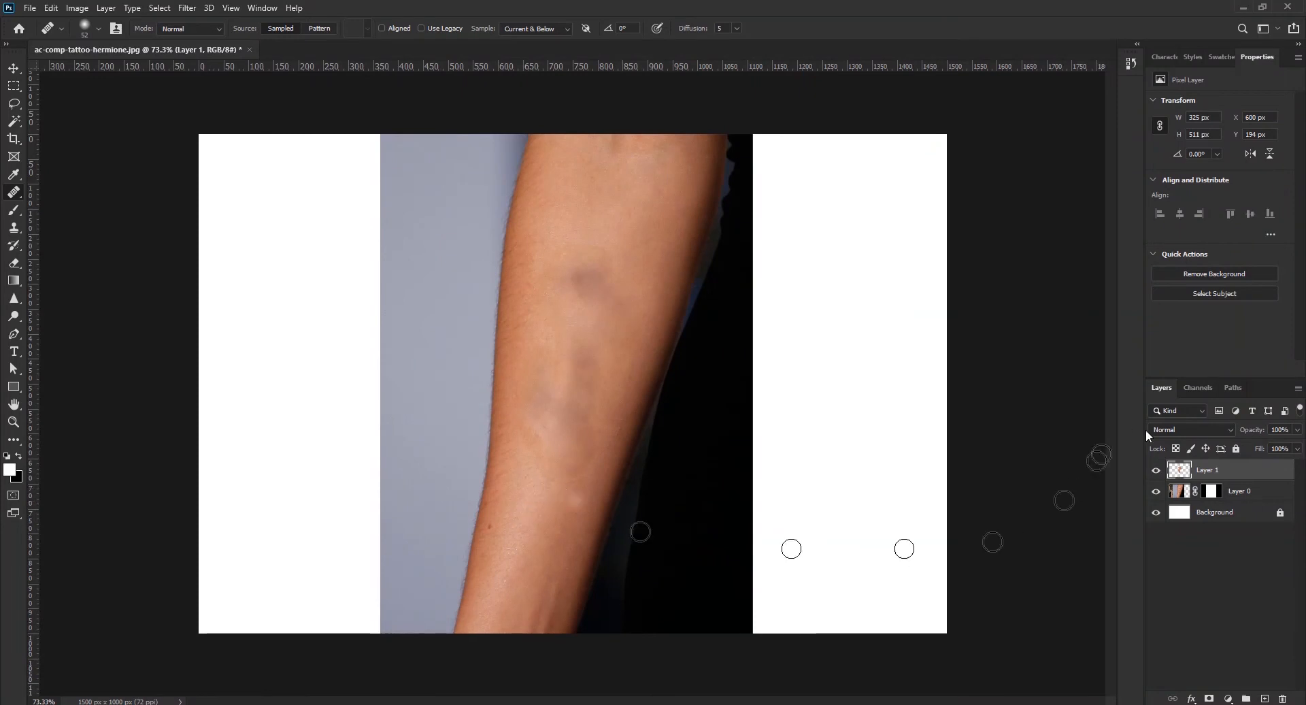
{"action": "left_click", "coordinate": [1155, 471]}
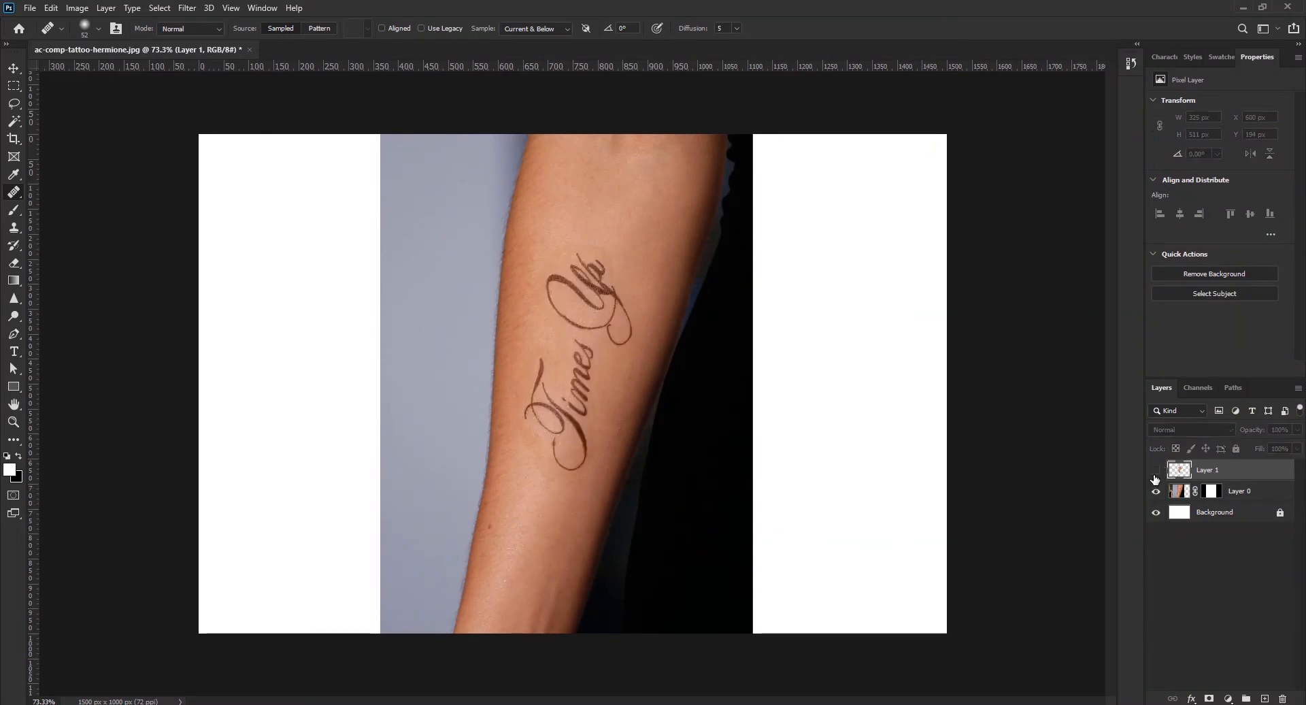
{"action": "left_click", "coordinate": [1155, 474]}
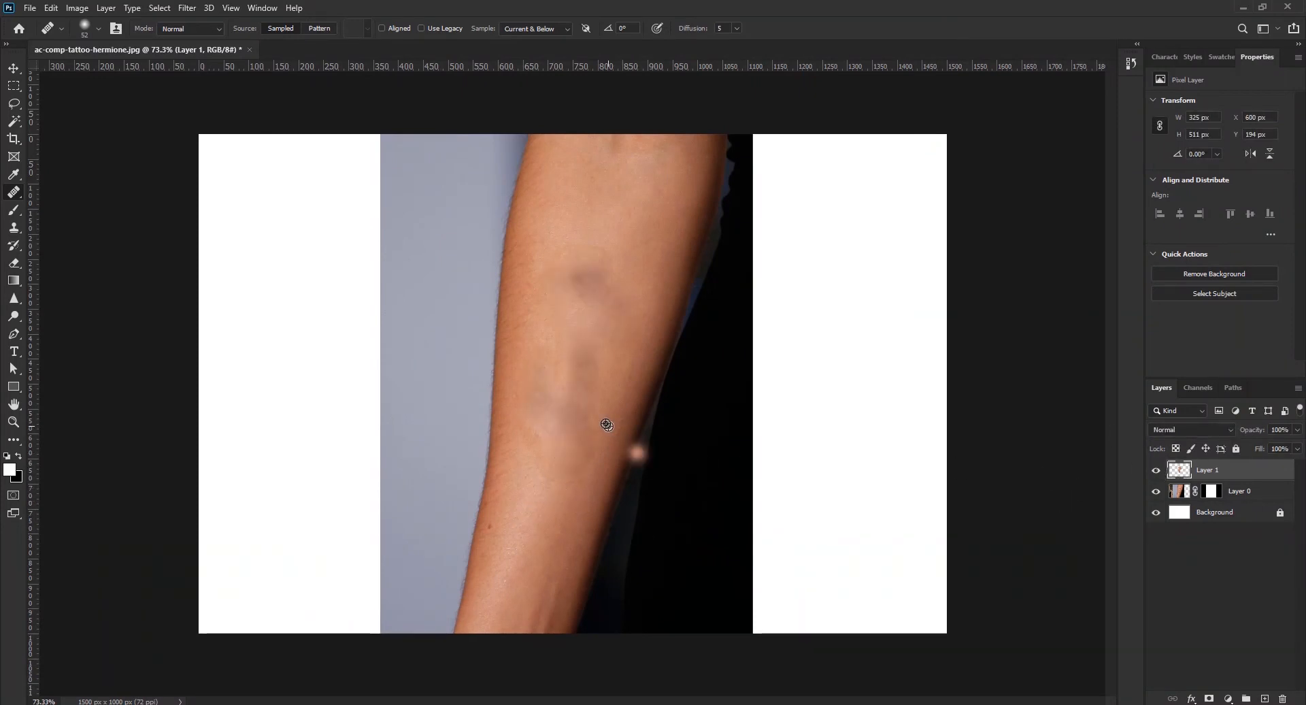
Step: Heal the faint outline left where the T's bottom loop was
{"action": "scroll", "coordinate": [605, 423], "scroll_direction": "up", "scroll_amount": 1}
{"action": "scroll", "coordinate": [538, 503], "scroll_direction": "up", "scroll_amount": 1}
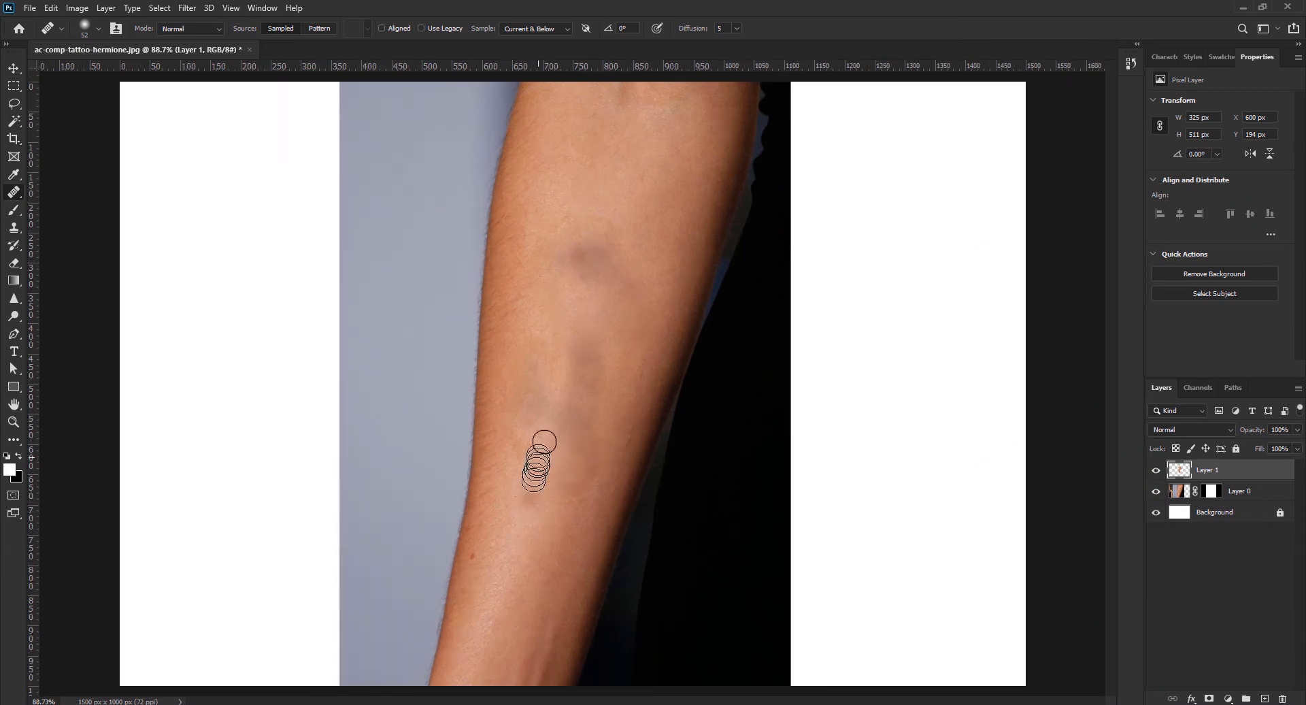
{"action": "mouse_move", "coordinate": [549, 447]}
{"action": "left_mouse_down"}
{"action": "mouse_move", "coordinate": [533, 525]}
{"action": "mouse_move", "coordinate": [589, 553]}
{"action": "left_mouse_up"}
Step: Enlarge the brush to 105 px, sample skin on the lower forearm, and heal the discoloured area where the T was
{"action": "right_click", "coordinate": [535, 523]}
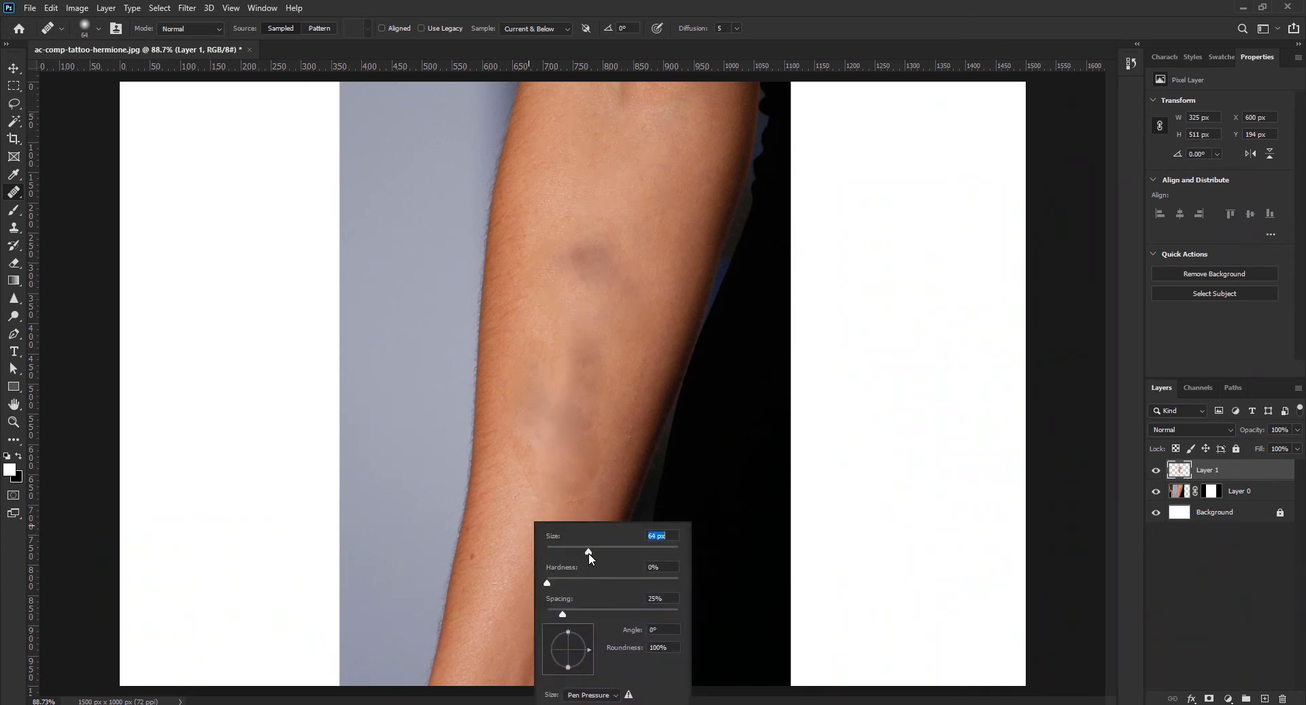
{"action": "left_click", "coordinate": [517, 531], "text": "alt"}
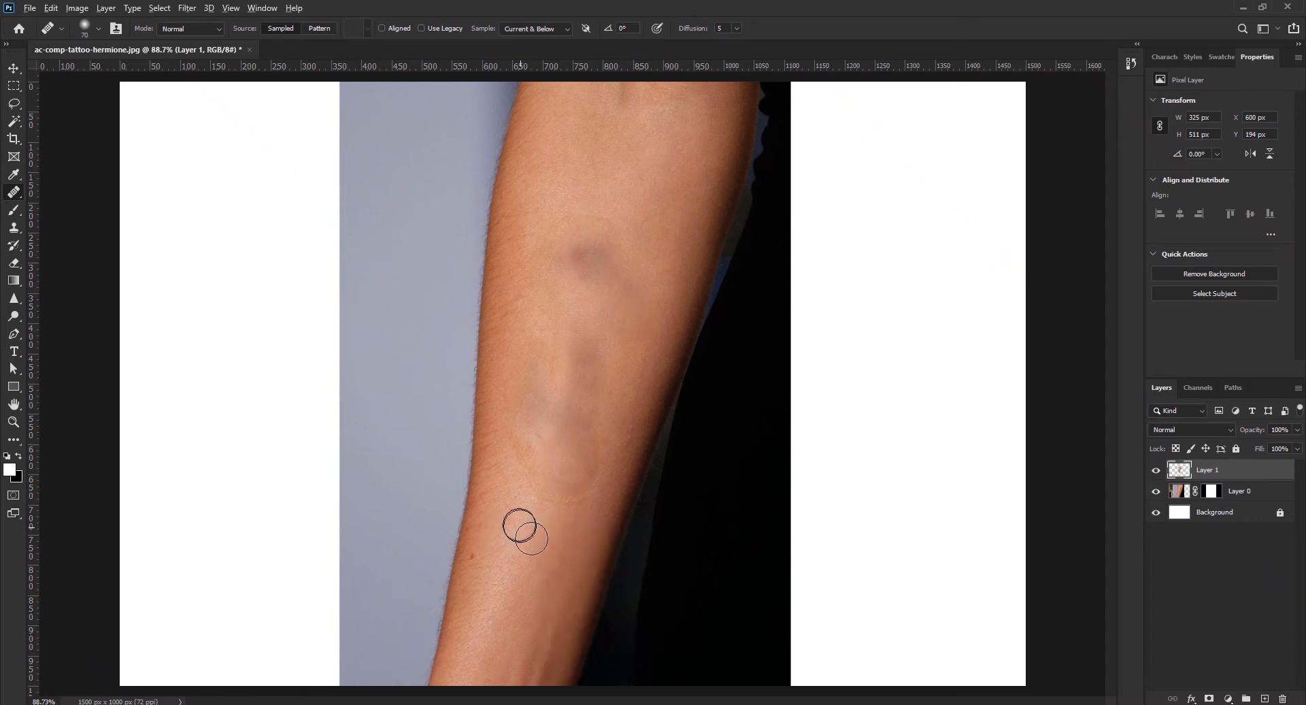
{"action": "right_click", "coordinate": [517, 525]}
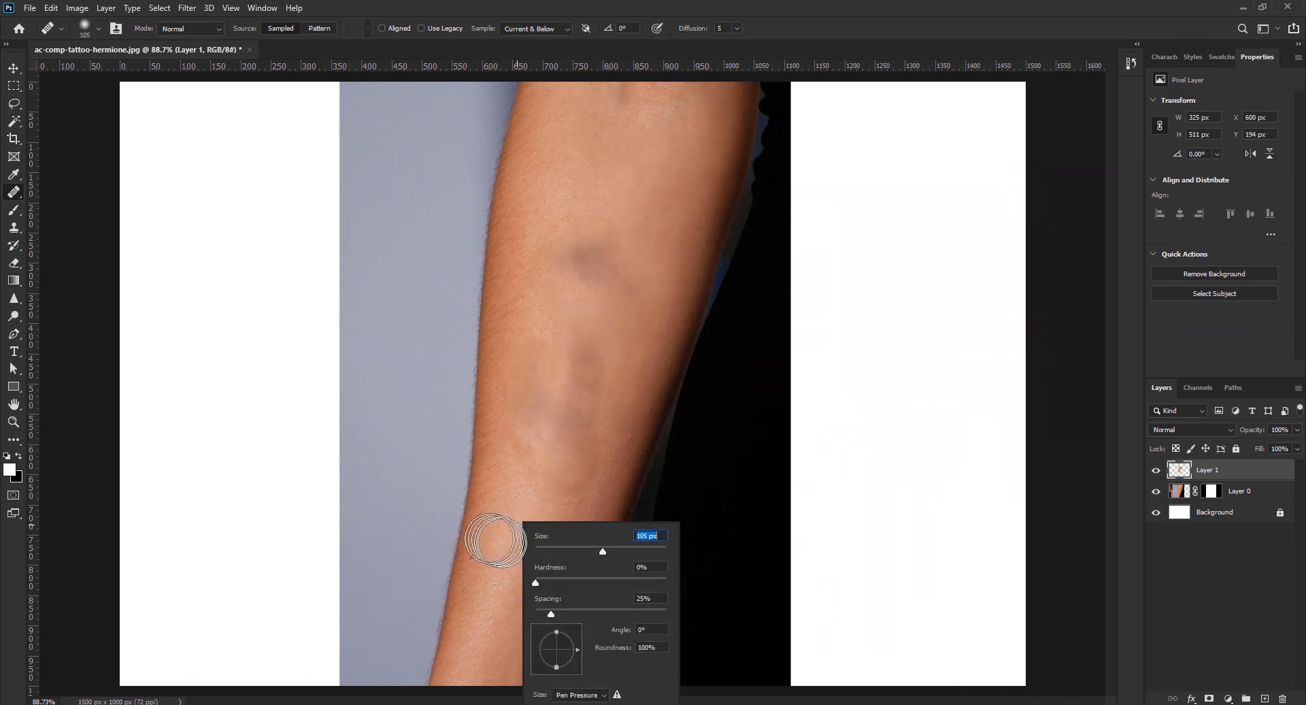
{"action": "left_click", "coordinate": [516, 538], "text": "alt"}
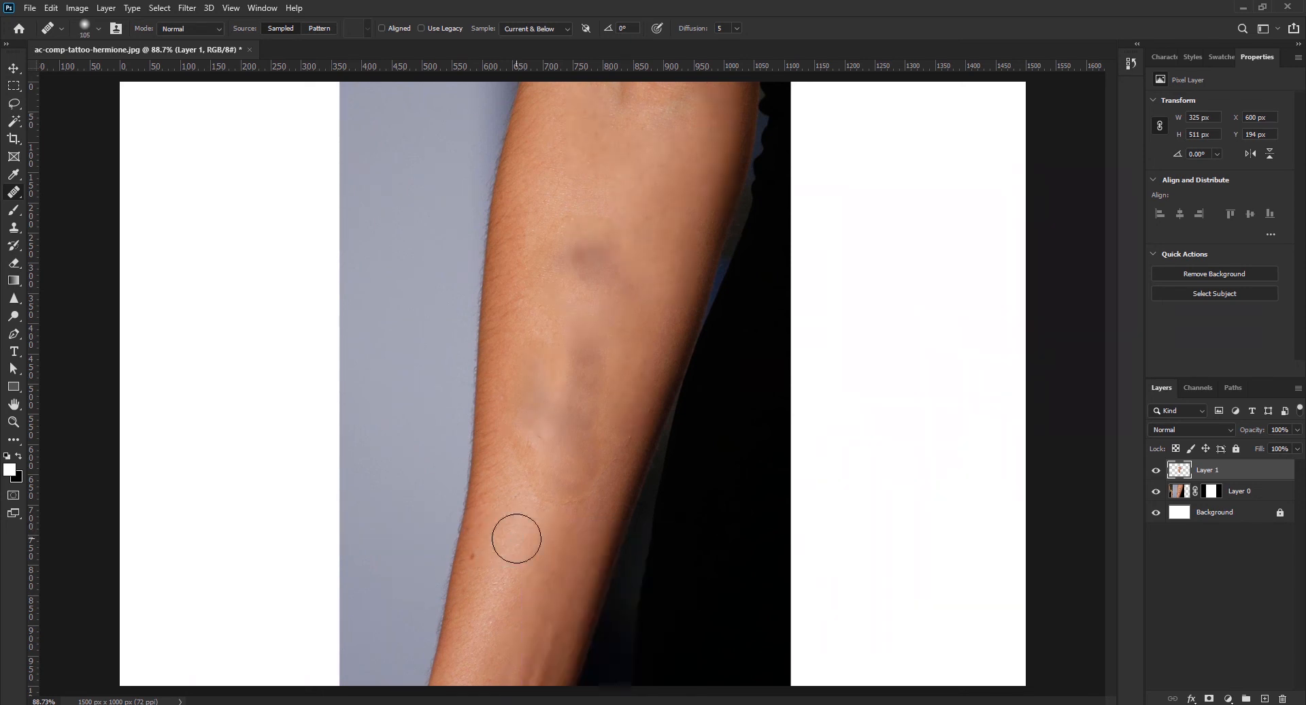
{"action": "left_click_drag", "start_coordinate": [551, 408], "coordinate": [544, 423]}
{"action": "mouse_move", "coordinate": [538, 480]}
{"action": "left_mouse_down"}
{"action": "mouse_move", "coordinate": [552, 418]}
{"action": "mouse_move", "coordinate": [536, 418]}
{"action": "mouse_move", "coordinate": [534, 401]}
{"action": "mouse_move", "coordinate": [519, 437]}
{"action": "mouse_move", "coordinate": [520, 449]}
{"action": "mouse_move", "coordinate": [536, 380]}
{"action": "mouse_move", "coordinate": [553, 429]}
{"action": "mouse_move", "coordinate": [550, 539]}
{"action": "mouse_move", "coordinate": [569, 480]}
{"action": "left_mouse_up"}
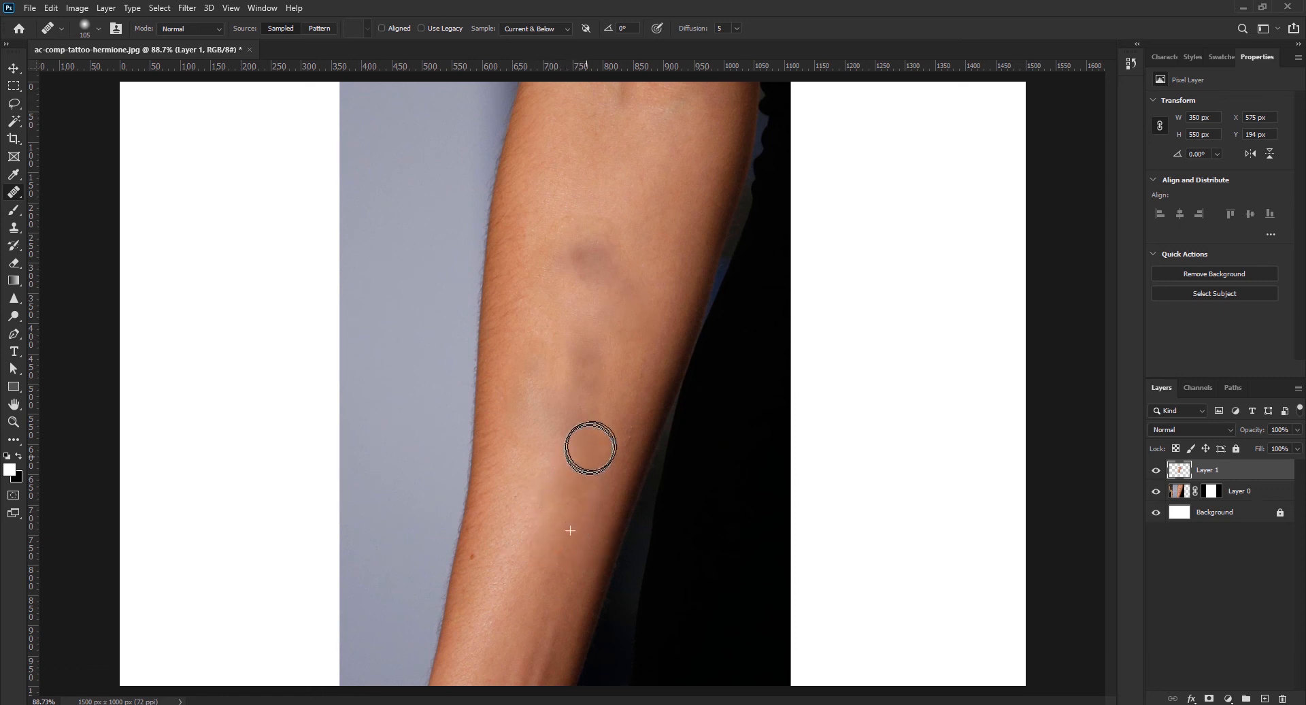
{"action": "mouse_move", "coordinate": [596, 412]}
{"action": "left_mouse_down"}
{"action": "mouse_move", "coordinate": [628, 468]}
{"action": "mouse_move", "coordinate": [655, 446]}
{"action": "mouse_move", "coordinate": [621, 478]}
{"action": "mouse_move", "coordinate": [647, 456]}
{"action": "mouse_move", "coordinate": [627, 414]}
{"action": "left_mouse_up"}
Step: Even out the skin between the healed T and the forearm's left edge
{"action": "mouse_move", "coordinate": [508, 442]}
{"action": "left_mouse_down"}
{"action": "mouse_move", "coordinate": [530, 428]}
{"action": "mouse_move", "coordinate": [528, 402]}
{"action": "left_mouse_up"}
{"action": "left_click_drag", "start_coordinate": [512, 335], "coordinate": [526, 310]}
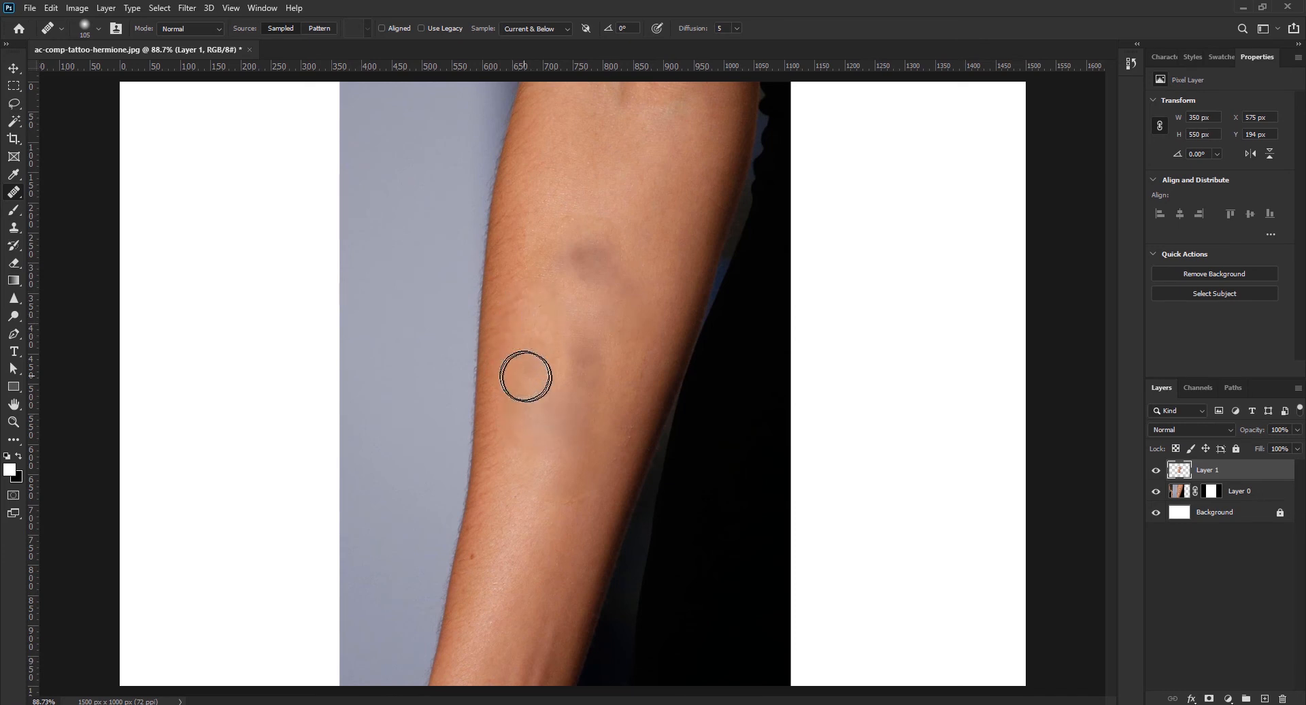
{"action": "mouse_move", "coordinate": [530, 385]}
{"action": "left_mouse_down"}
{"action": "mouse_move", "coordinate": [519, 429]}
{"action": "mouse_move", "coordinate": [485, 450]}
{"action": "left_mouse_up"}
{"action": "left_click", "coordinate": [469, 479]}
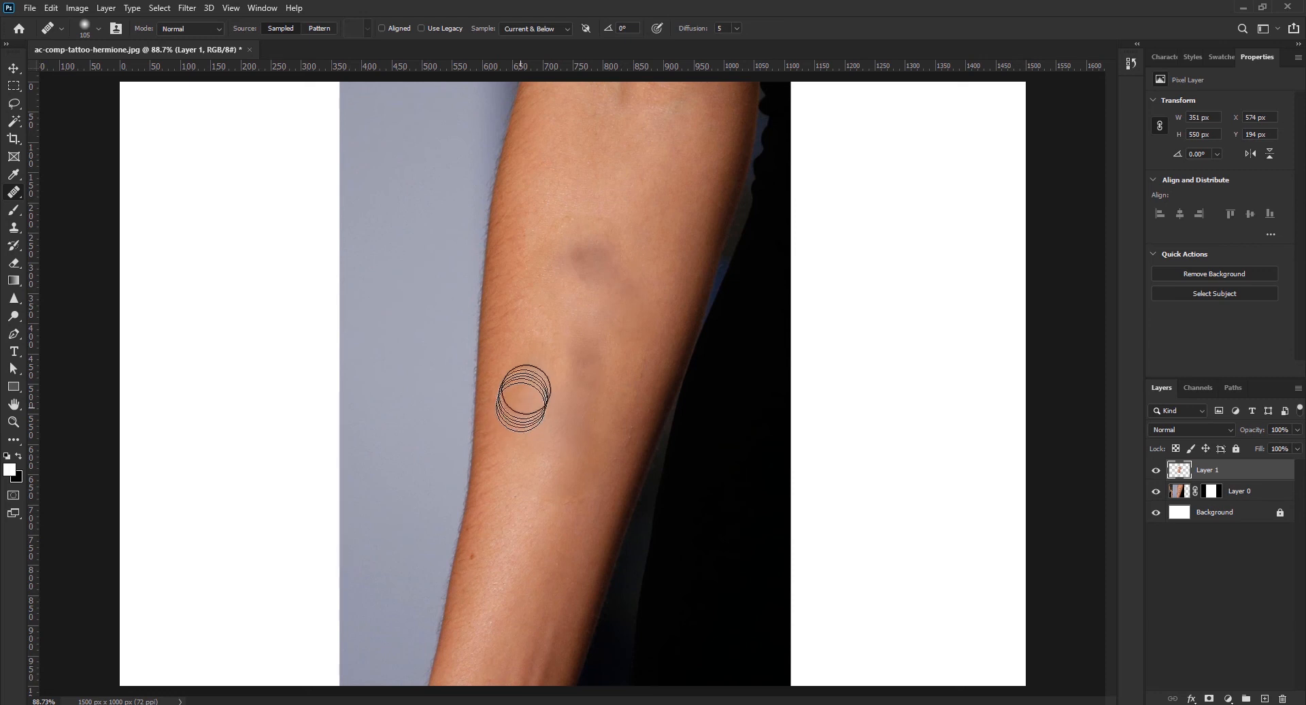
{"action": "left_click_drag", "start_coordinate": [510, 449], "coordinate": [521, 353]}
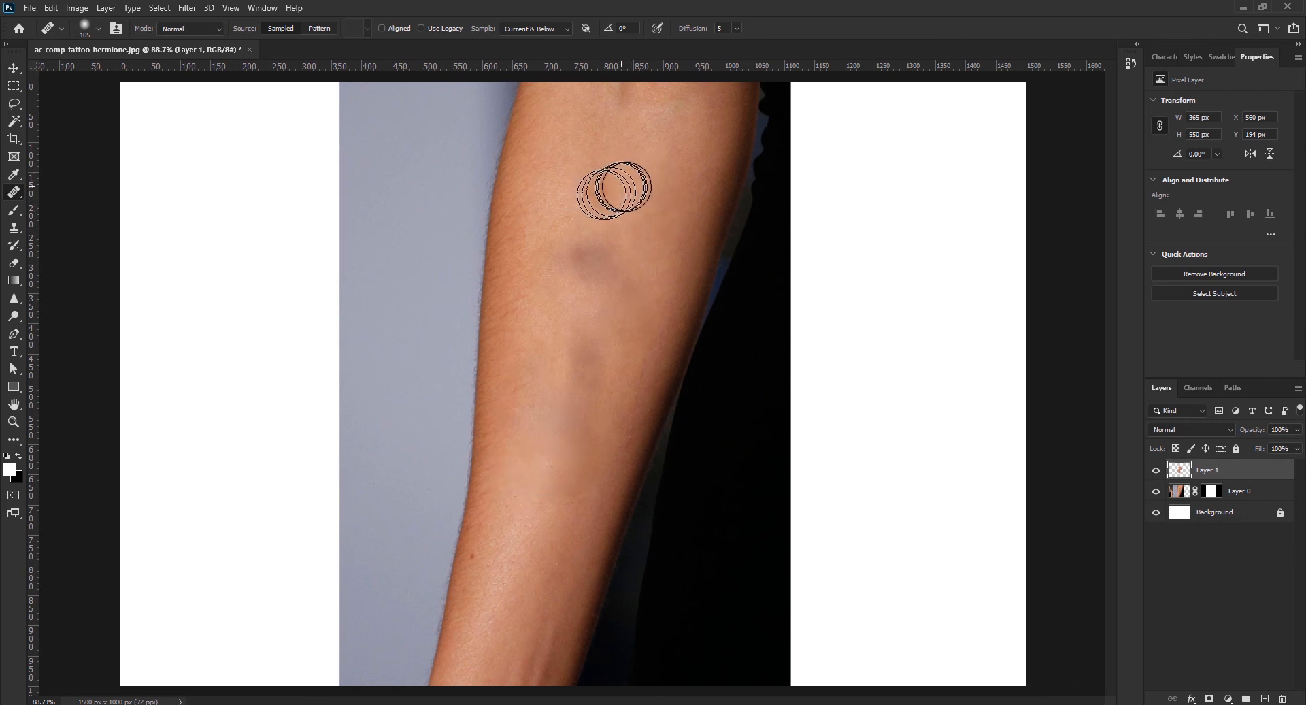
Step: Heal the dark smudge where the word "Up" was, using clean skin sampled around it
{"action": "mouse_move", "coordinate": [594, 243]}
{"action": "left_mouse_down"}
{"action": "mouse_move", "coordinate": [603, 261]}
{"action": "mouse_move", "coordinate": [584, 284]}
{"action": "mouse_move", "coordinate": [574, 213]}
{"action": "left_mouse_up"}
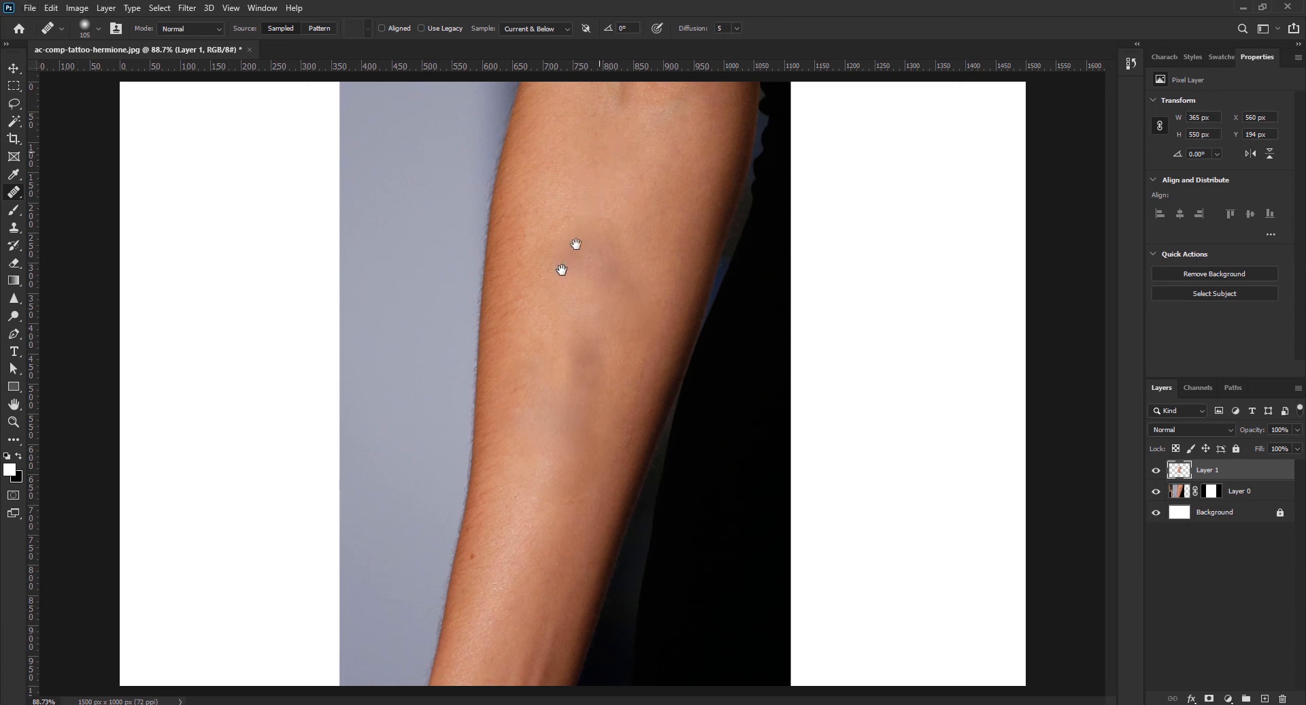
{"action": "mouse_move", "coordinate": [584, 239]}
{"action": "left_mouse_down"}
{"action": "mouse_move", "coordinate": [574, 265]}
{"action": "mouse_move", "coordinate": [592, 257]}
{"action": "mouse_move", "coordinate": [597, 272]}
{"action": "mouse_move", "coordinate": [609, 247]}
{"action": "mouse_move", "coordinate": [555, 264]}
{"action": "mouse_move", "coordinate": [574, 406]}
{"action": "mouse_move", "coordinate": [621, 262]}
{"action": "mouse_move", "coordinate": [569, 251]}
{"action": "mouse_move", "coordinate": [629, 263]}
{"action": "mouse_move", "coordinate": [629, 301]}
{"action": "mouse_move", "coordinate": [578, 292]}
{"action": "mouse_move", "coordinate": [581, 390]}
{"action": "mouse_move", "coordinate": [579, 342]}
{"action": "mouse_move", "coordinate": [557, 487]}
{"action": "mouse_move", "coordinate": [566, 414]}
{"action": "left_mouse_up"}
{"action": "left_click", "coordinate": [559, 188], "text": "alt"}
{"action": "left_click", "coordinate": [651, 209], "text": "alt"}
Step: Sample skin beside the middle smudge and heal the dark patches where "imes" was
{"action": "left_click", "coordinate": [629, 350], "text": "alt"}
{"action": "left_click_drag", "start_coordinate": [454, 468], "coordinate": [598, 458]}
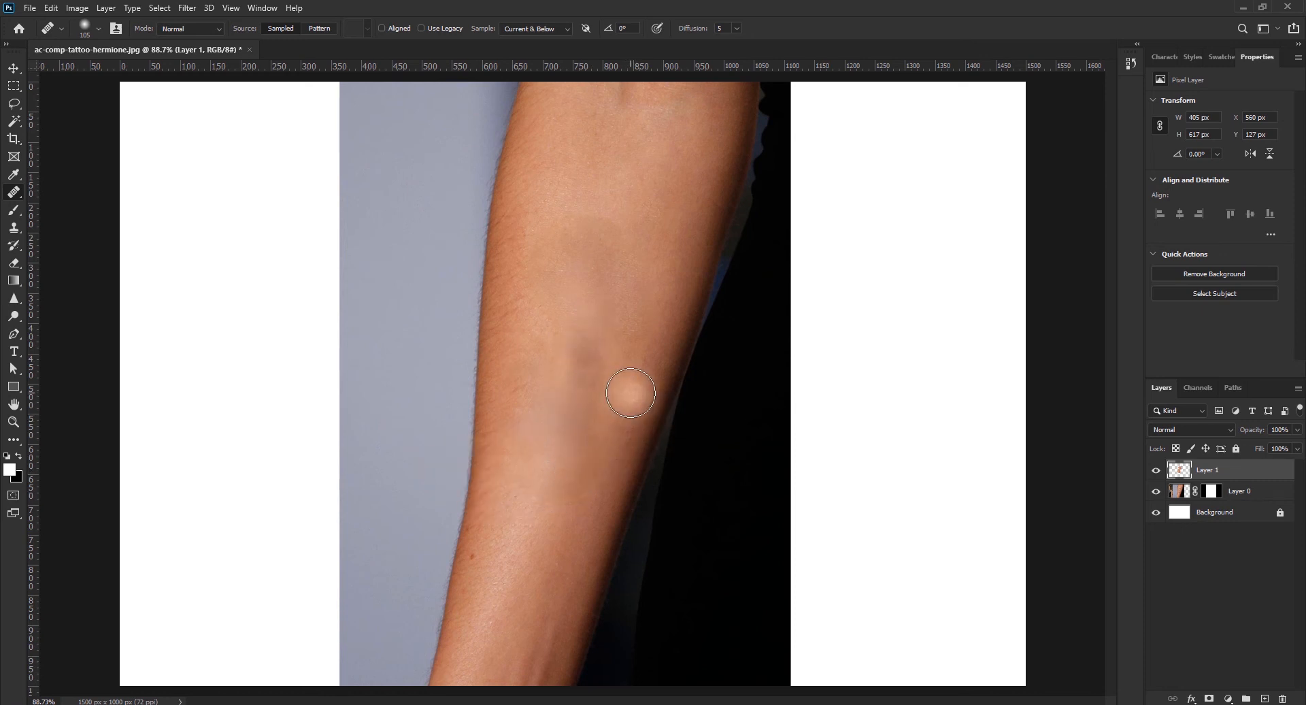
{"action": "left_click_drag", "start_coordinate": [630, 392], "coordinate": [629, 388]}
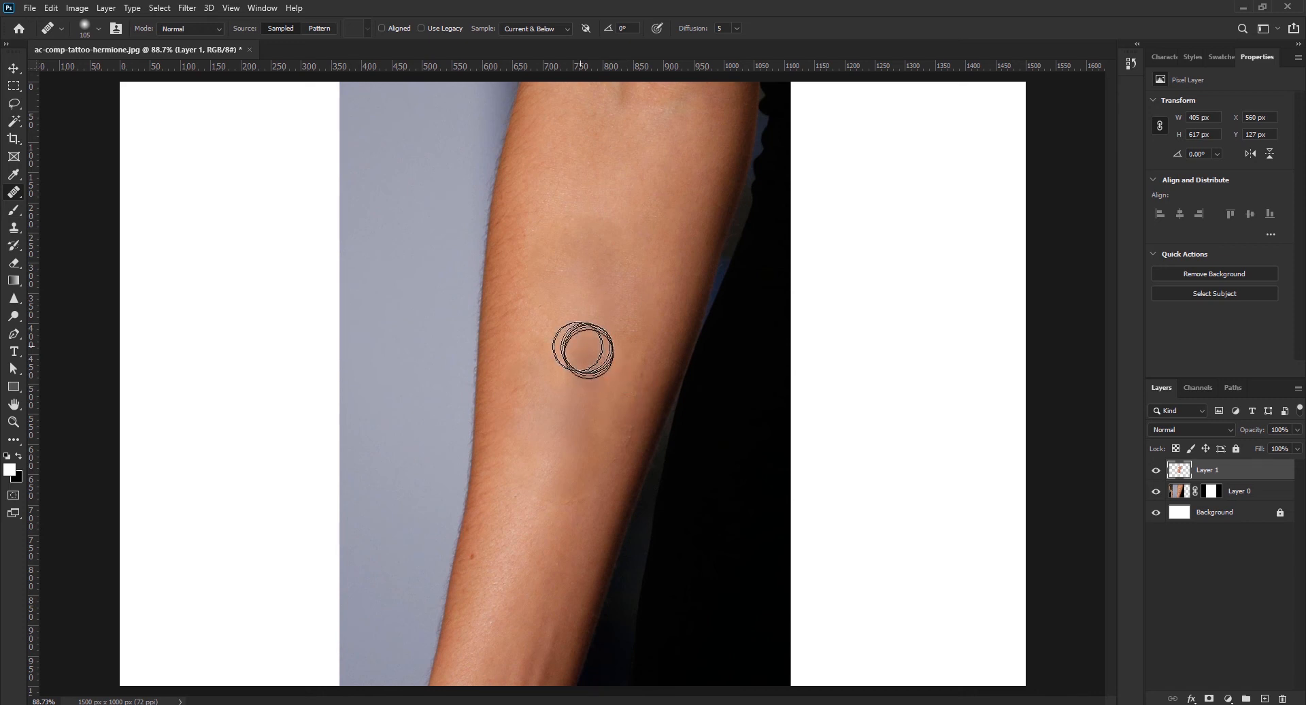
{"action": "mouse_move", "coordinate": [578, 427]}
{"action": "left_mouse_down"}
{"action": "mouse_move", "coordinate": [563, 490]}
{"action": "mouse_move", "coordinate": [564, 463]}
{"action": "left_mouse_up"}
{"action": "left_click", "coordinate": [582, 348]}
{"action": "left_click_drag", "start_coordinate": [583, 416], "coordinate": [576, 465]}
{"action": "left_click_drag", "start_coordinate": [580, 408], "coordinate": [583, 391]}
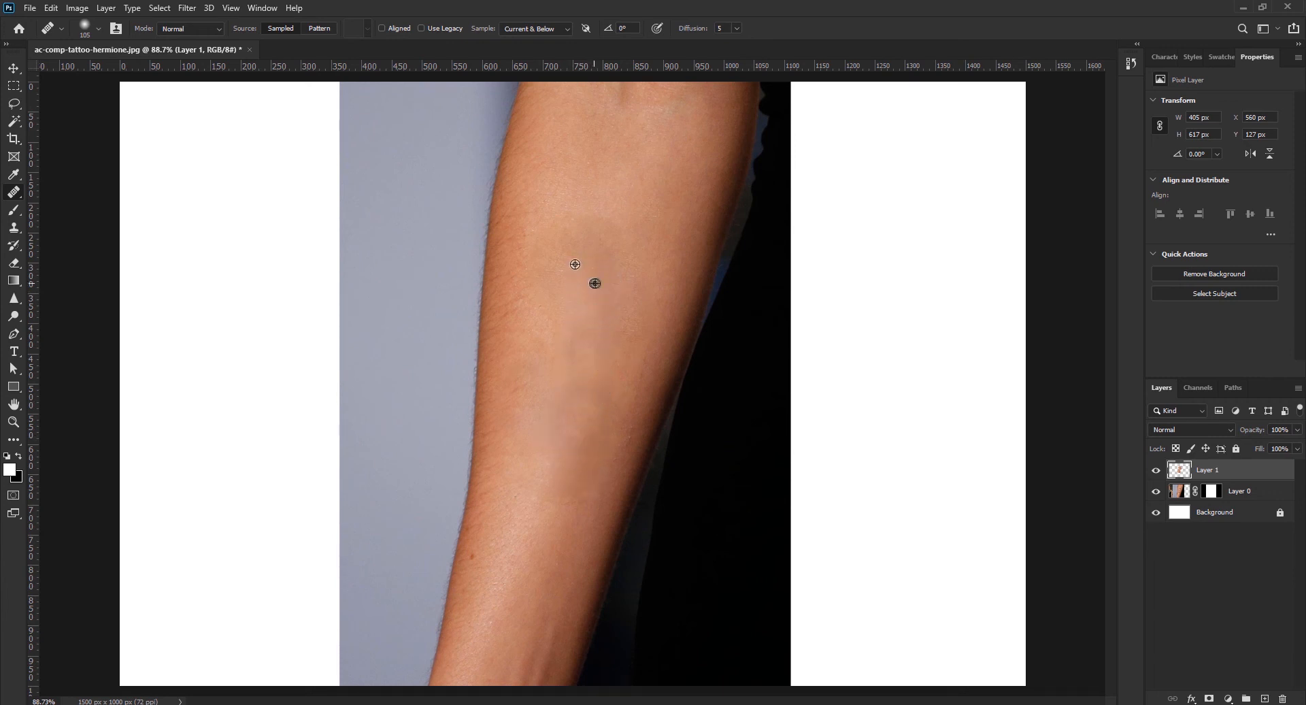
Step: Sample skin from the upper middle of the forearm and blend the uneven patches around the former letters
{"action": "scroll", "coordinate": [591, 284], "scroll_direction": "down", "scroll_amount": 2, "text": "alt"}
{"action": "left_click", "coordinate": [595, 285], "text": "alt"}
{"action": "mouse_move", "coordinate": [574, 358]}
{"action": "left_mouse_down"}
{"action": "mouse_move", "coordinate": [563, 391]}
{"action": "mouse_move", "coordinate": [565, 357]}
{"action": "left_mouse_up"}
{"action": "left_click_drag", "start_coordinate": [547, 285], "coordinate": [545, 289]}
{"action": "scroll", "coordinate": [571, 330], "scroll_direction": "up", "scroll_amount": 3, "text": "alt"}
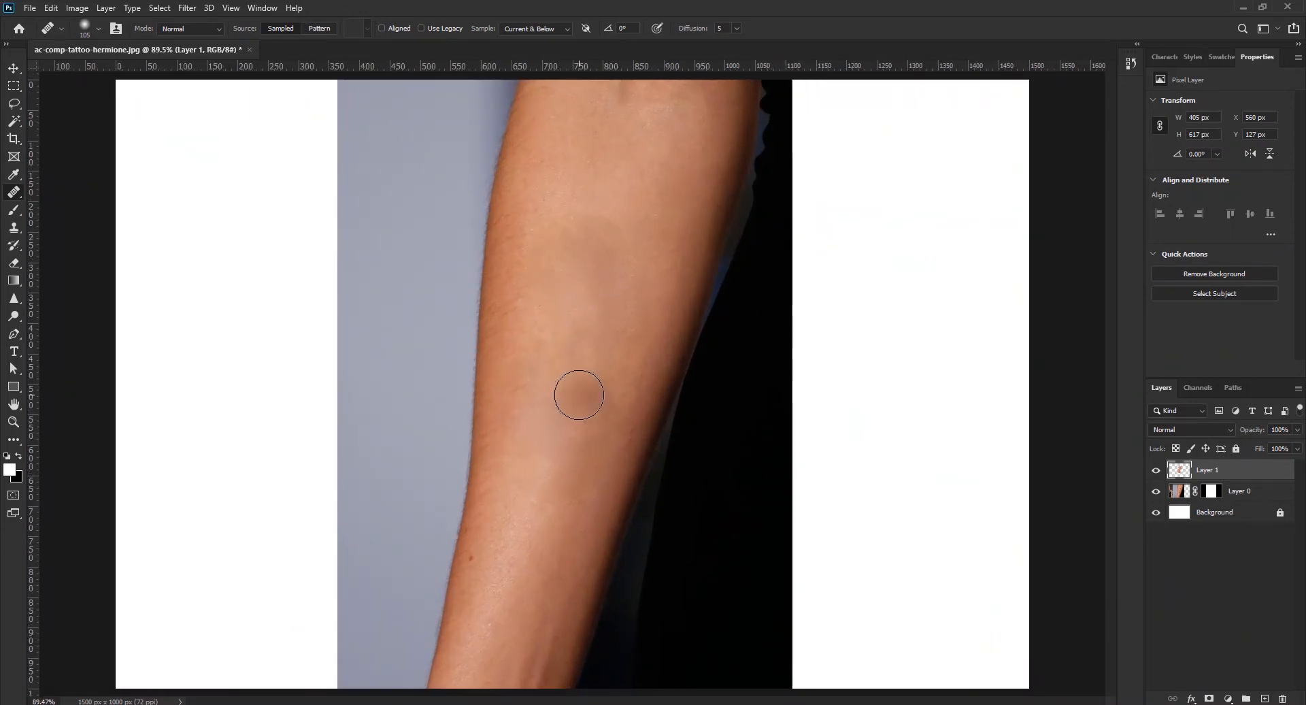
Step: Reduce the brush to 90 px and smooth the remaining blotches in the middle of the forearm
{"action": "left_click_drag", "start_coordinate": [522, 472], "coordinate": [514, 522]}
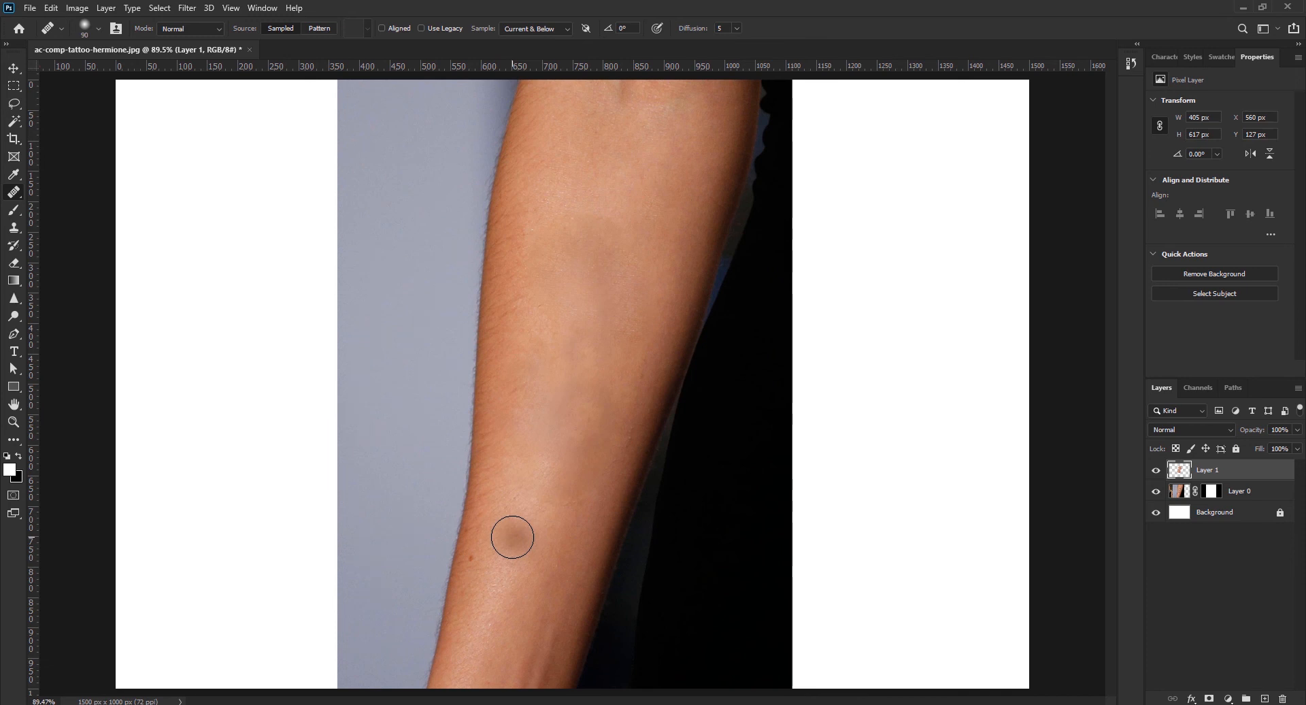
{"action": "left_click", "coordinate": [513, 537]}
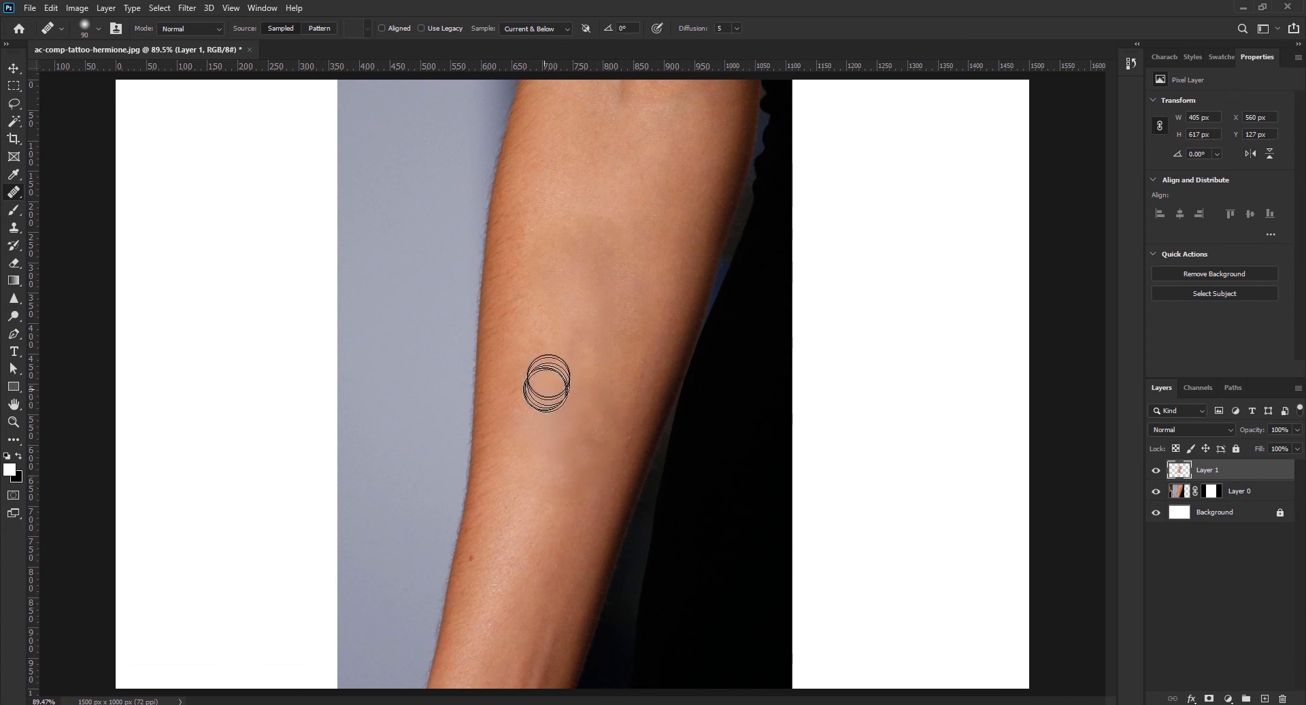
{"action": "mouse_move", "coordinate": [571, 399]}
{"action": "left_mouse_down"}
{"action": "mouse_move", "coordinate": [566, 446]}
{"action": "mouse_move", "coordinate": [572, 358]}
{"action": "left_mouse_up"}
Step: Sample clean skin above the former tattoo and blend the uneven tone where the word "Up" was and below it
{"action": "scroll", "coordinate": [598, 266], "scroll_direction": "down", "scroll_amount": 2}
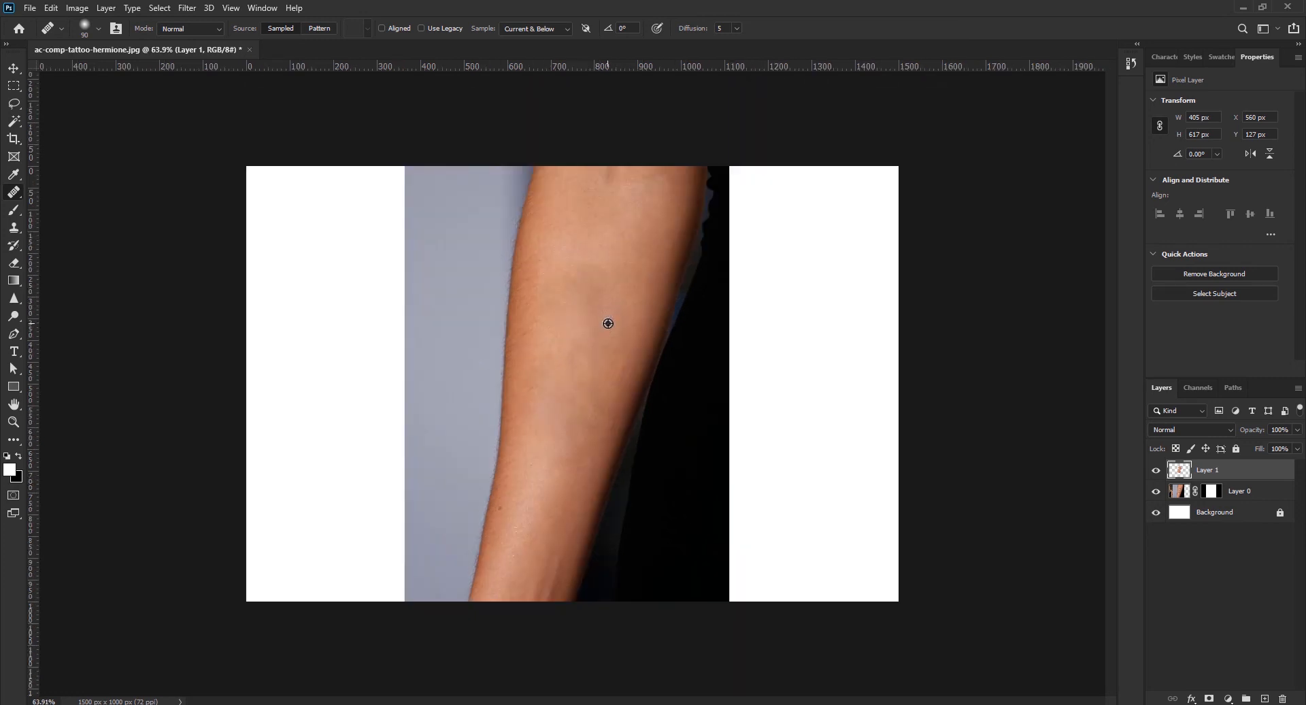
{"action": "scroll", "coordinate": [608, 323], "scroll_direction": "down", "scroll_amount": 1}
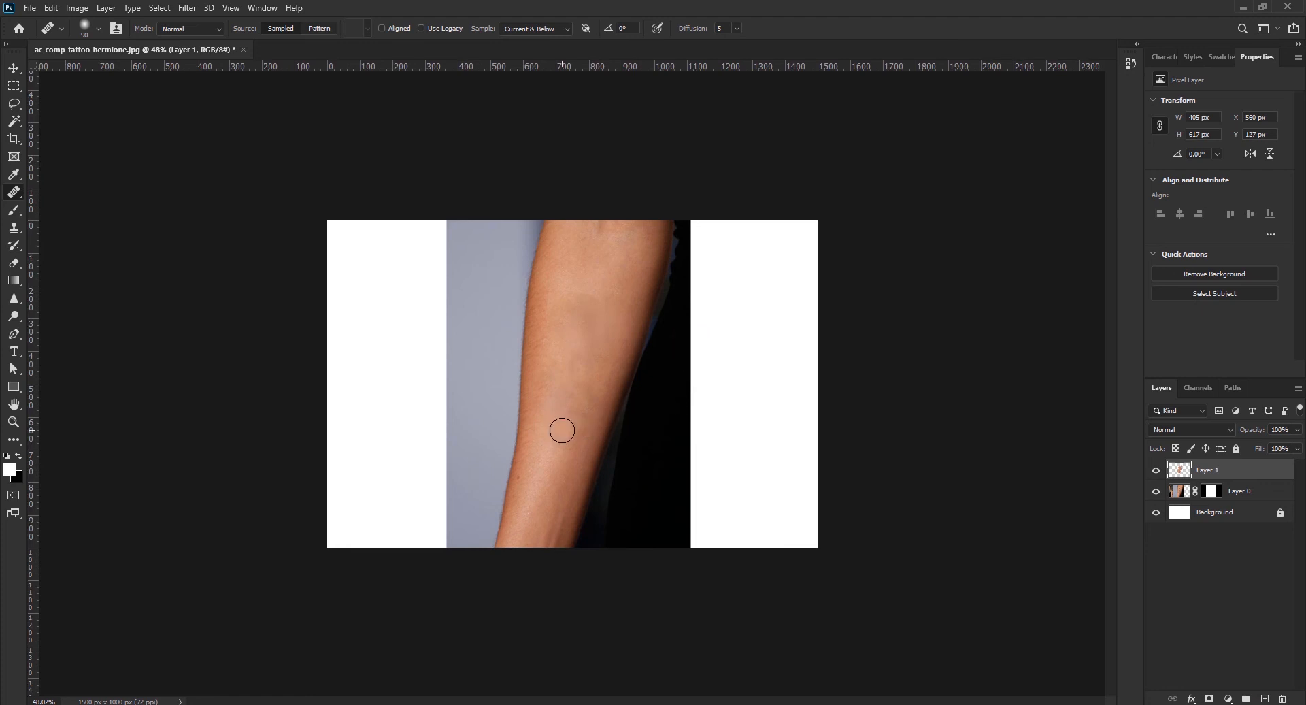
{"action": "scroll", "coordinate": [560, 429], "scroll_direction": "up", "scroll_amount": 3}
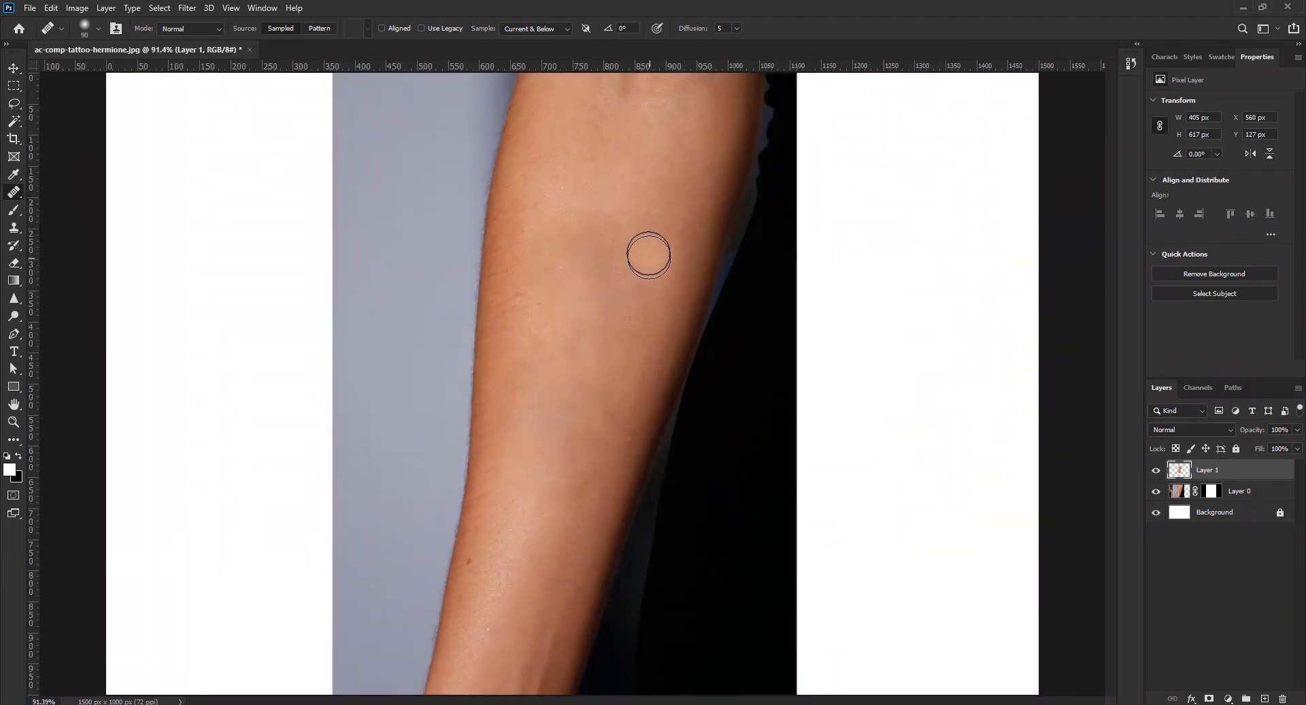
{"action": "left_click", "coordinate": [613, 183], "text": "alt"}
{"action": "left_click_drag", "start_coordinate": [603, 228], "coordinate": [606, 278]}
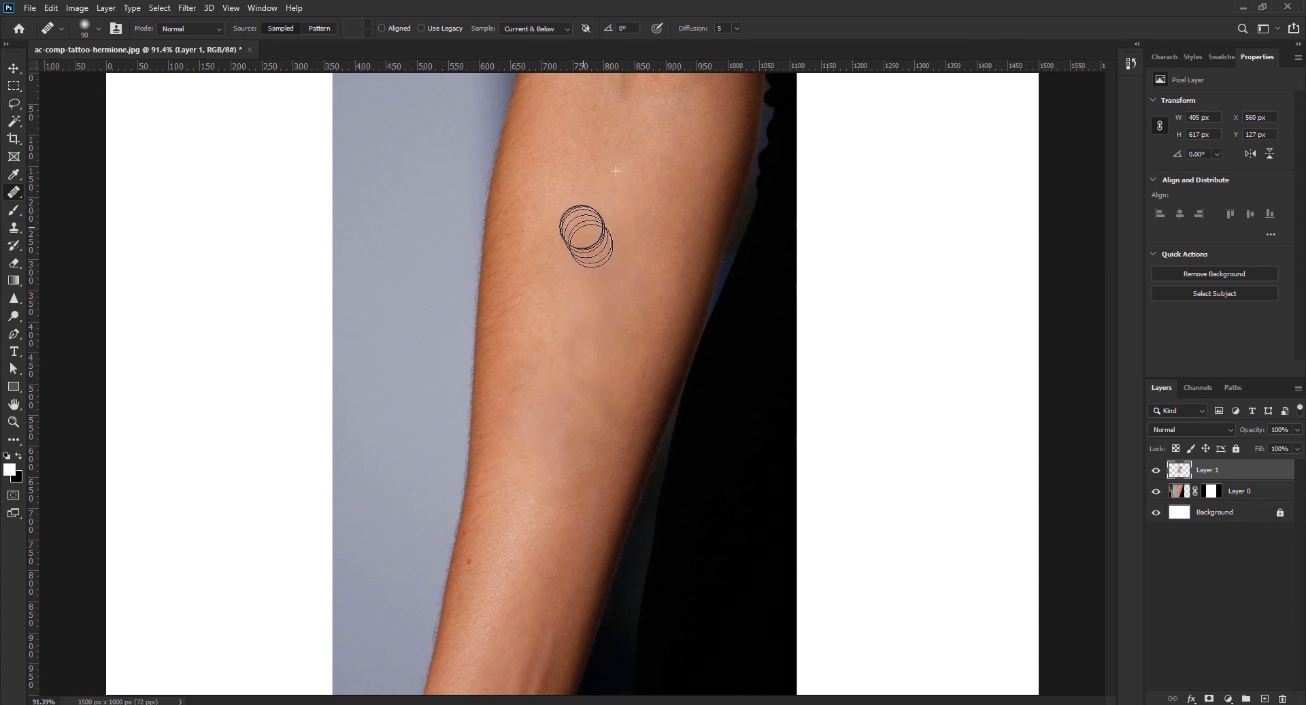
{"action": "mouse_move", "coordinate": [596, 218]}
{"action": "left_mouse_down"}
{"action": "mouse_move", "coordinate": [608, 224]}
{"action": "mouse_move", "coordinate": [632, 380]}
{"action": "left_mouse_up"}
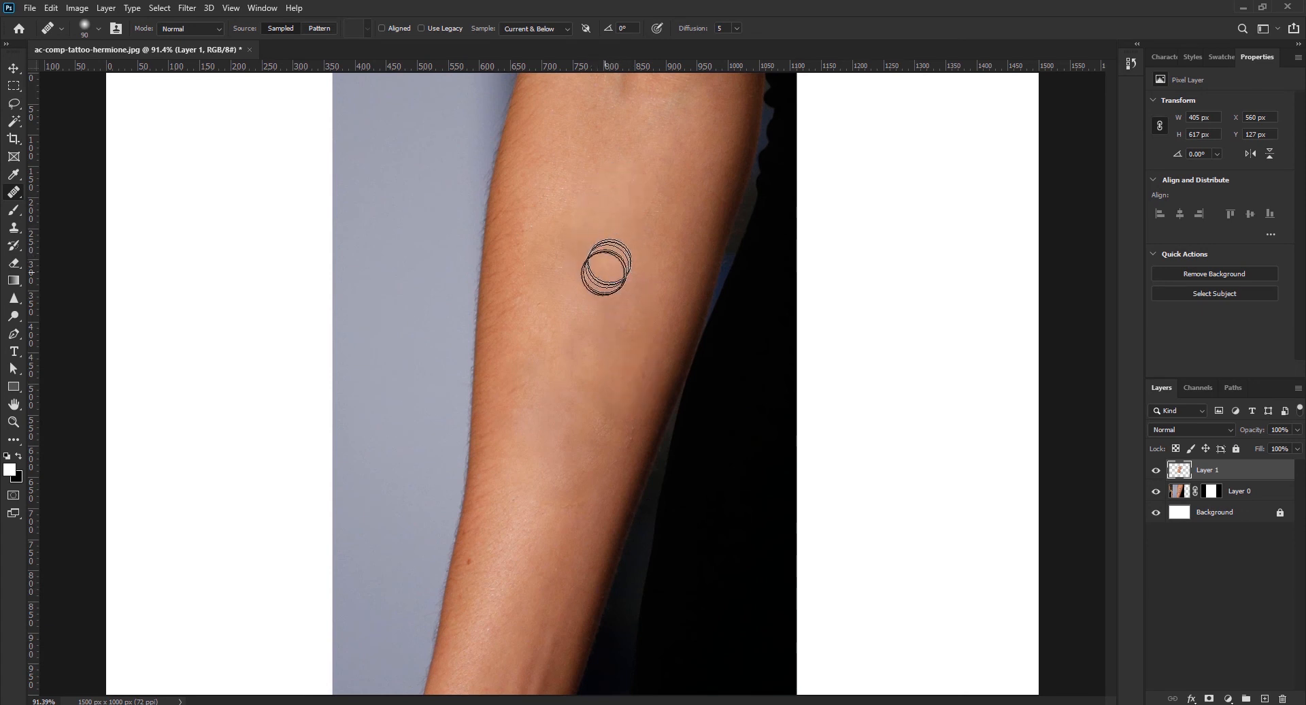
{"action": "left_click_drag", "start_coordinate": [578, 251], "coordinate": [621, 360]}
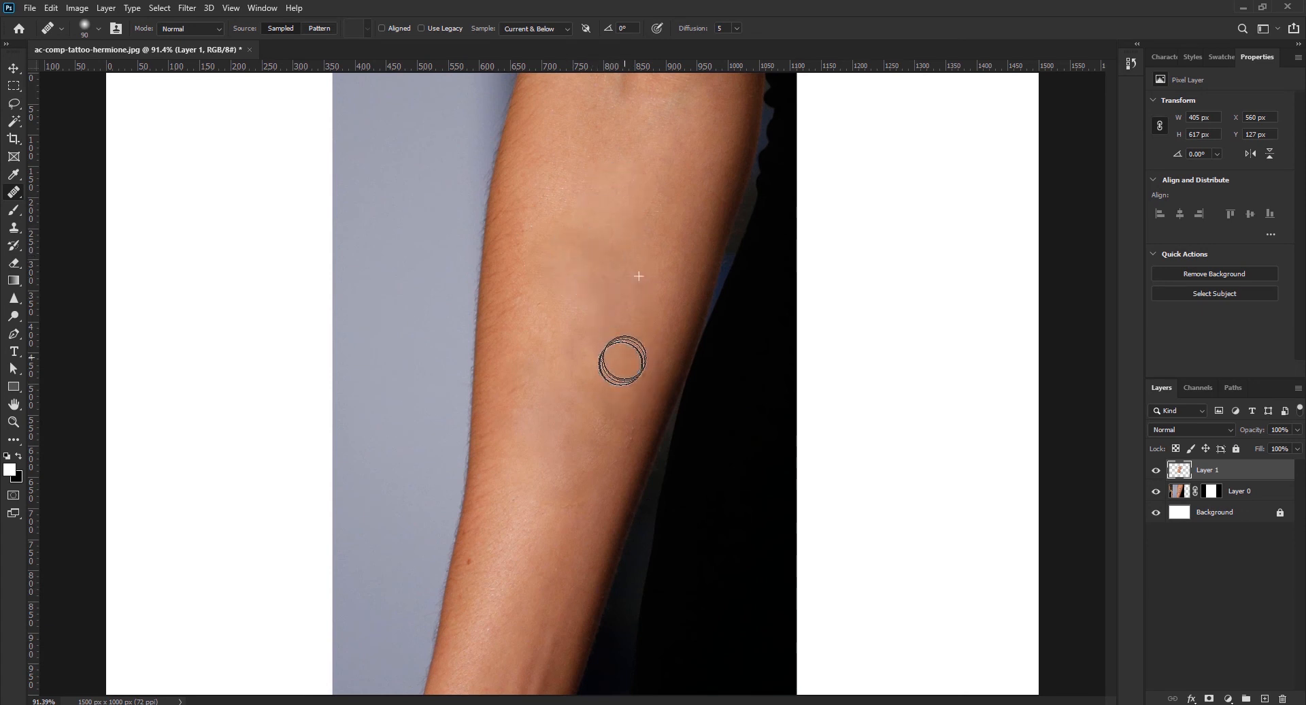
Step: Sample skin from the upper middle of the forearm and heal the uneven patches at its centre
{"action": "left_click_drag", "start_coordinate": [559, 235], "coordinate": [712, 298]}
{"action": "left_click", "coordinate": [606, 251], "text": "alt"}
{"action": "left_click_drag", "start_coordinate": [617, 325], "coordinate": [617, 368]}
{"action": "left_click", "coordinate": [678, 343]}
{"action": "left_click", "coordinate": [662, 323]}
Step: Sample skin right of the forearm's centre and blend the blotches between the former words "Times" and "Up"
{"action": "left_click", "coordinate": [644, 321], "text": "alt"}
{"action": "left_click", "coordinate": [618, 336]}
{"action": "left_click_drag", "start_coordinate": [589, 328], "coordinate": [603, 284]}
{"action": "left_click", "coordinate": [621, 279]}
{"action": "left_click", "coordinate": [627, 275]}
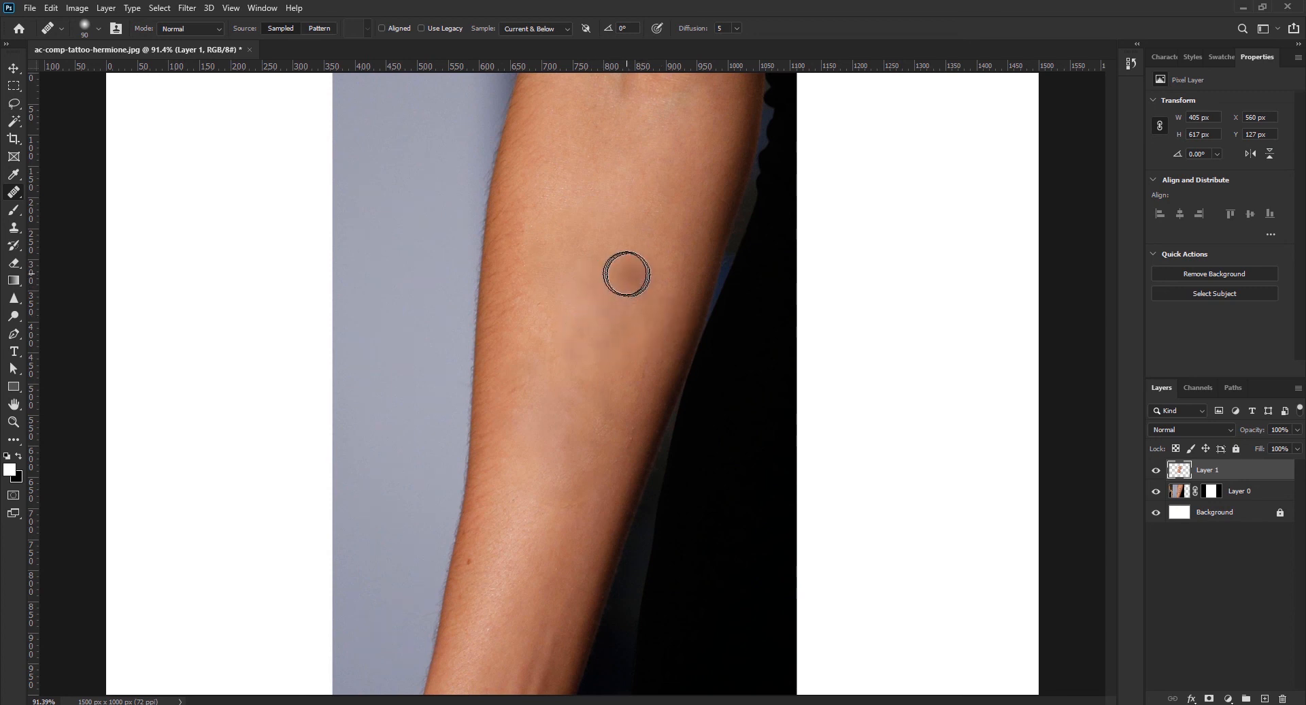
Step: Resample skin from the forearm's right side, lower part and upper part to blend the remaining patches around the former tattoo
{"action": "left_click", "coordinate": [642, 408], "text": "alt"}
{"action": "left_click", "coordinate": [622, 383]}
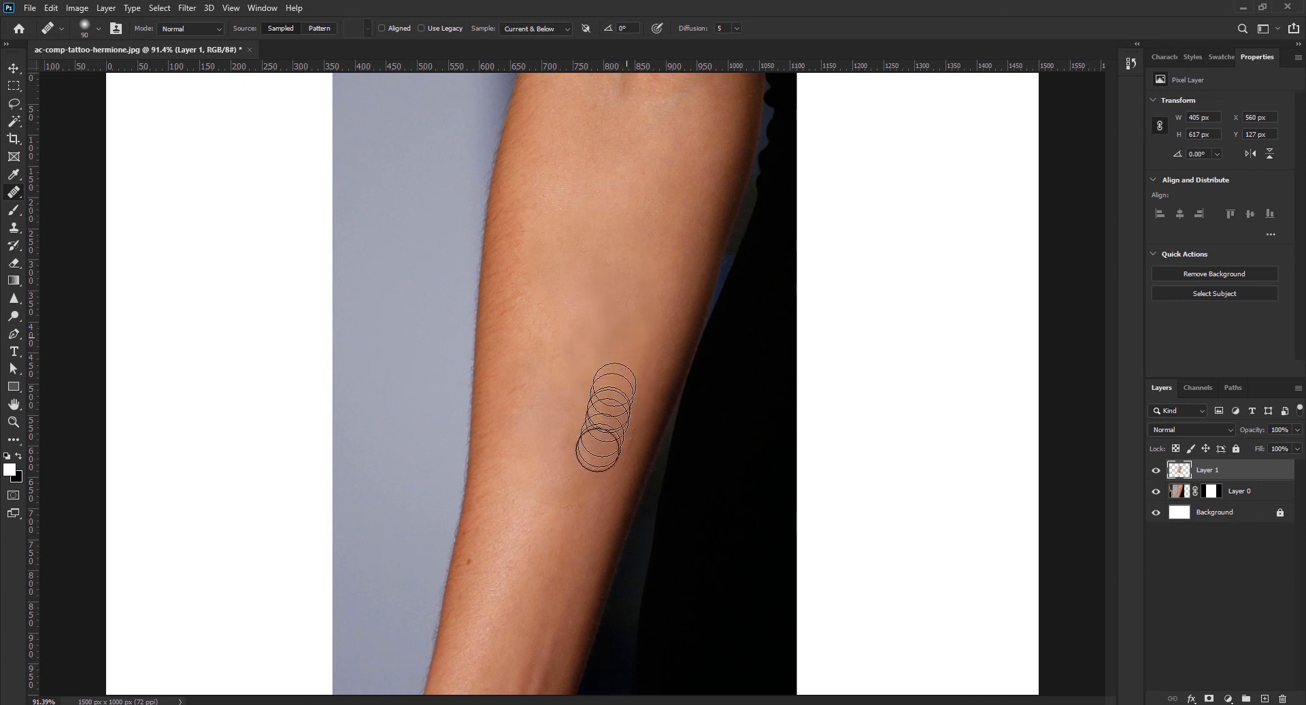
{"action": "left_click", "coordinate": [534, 496], "text": "alt"}
{"action": "left_click", "coordinate": [585, 248]}
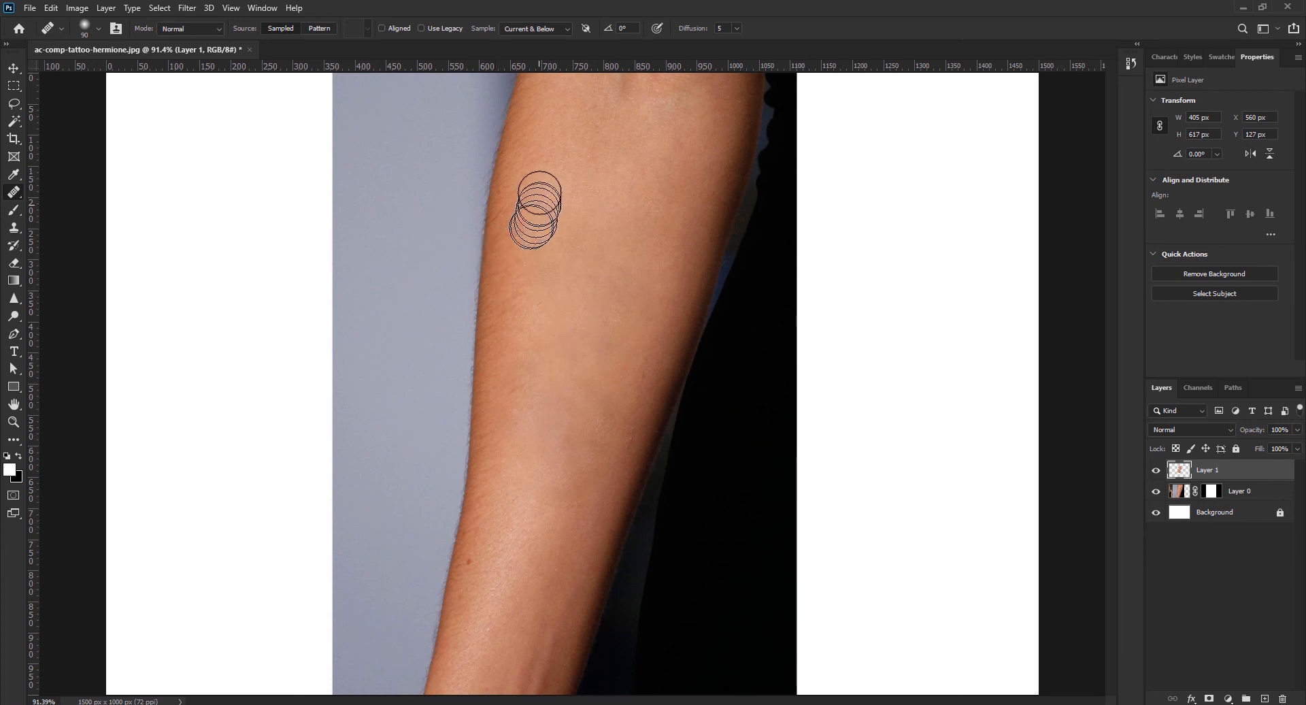
{"action": "left_click", "coordinate": [559, 167]}
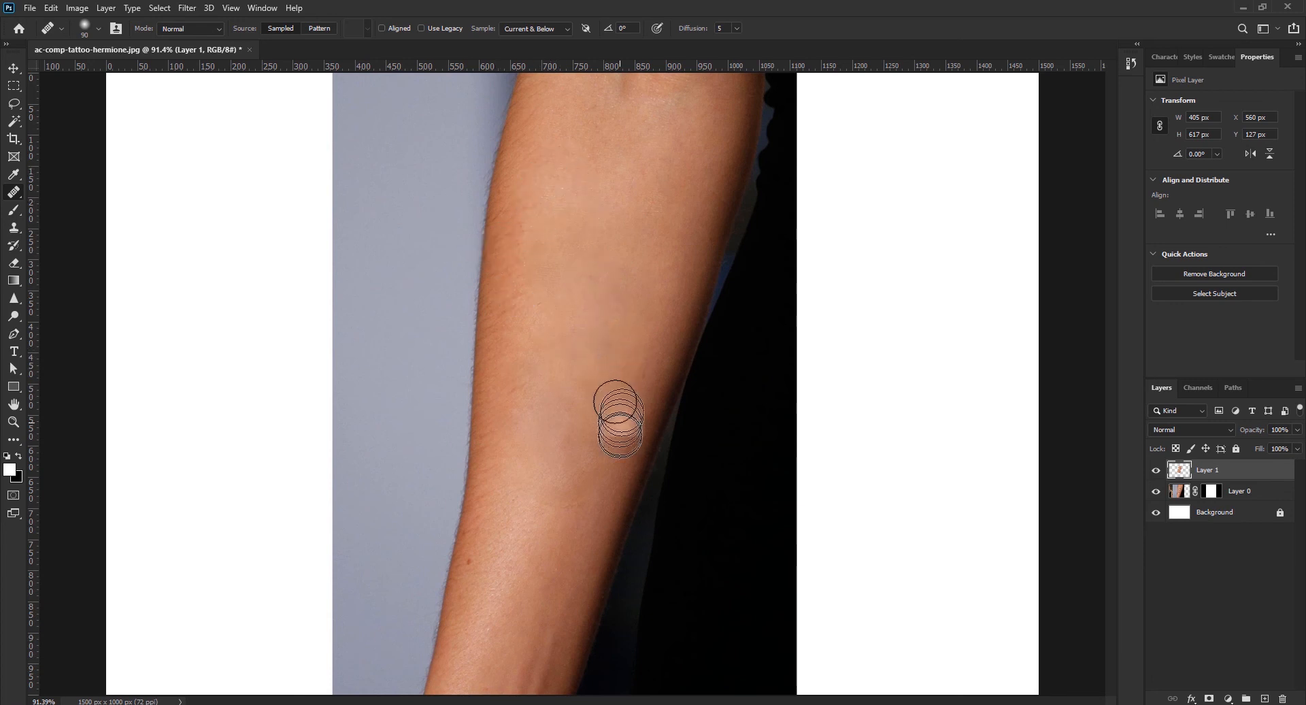
{"action": "left_click", "coordinate": [594, 369]}
{"action": "left_click", "coordinate": [536, 203]}
{"action": "left_click", "coordinate": [584, 146], "text": "alt"}
{"action": "left_click_drag", "start_coordinate": [568, 485], "coordinate": [592, 452]}
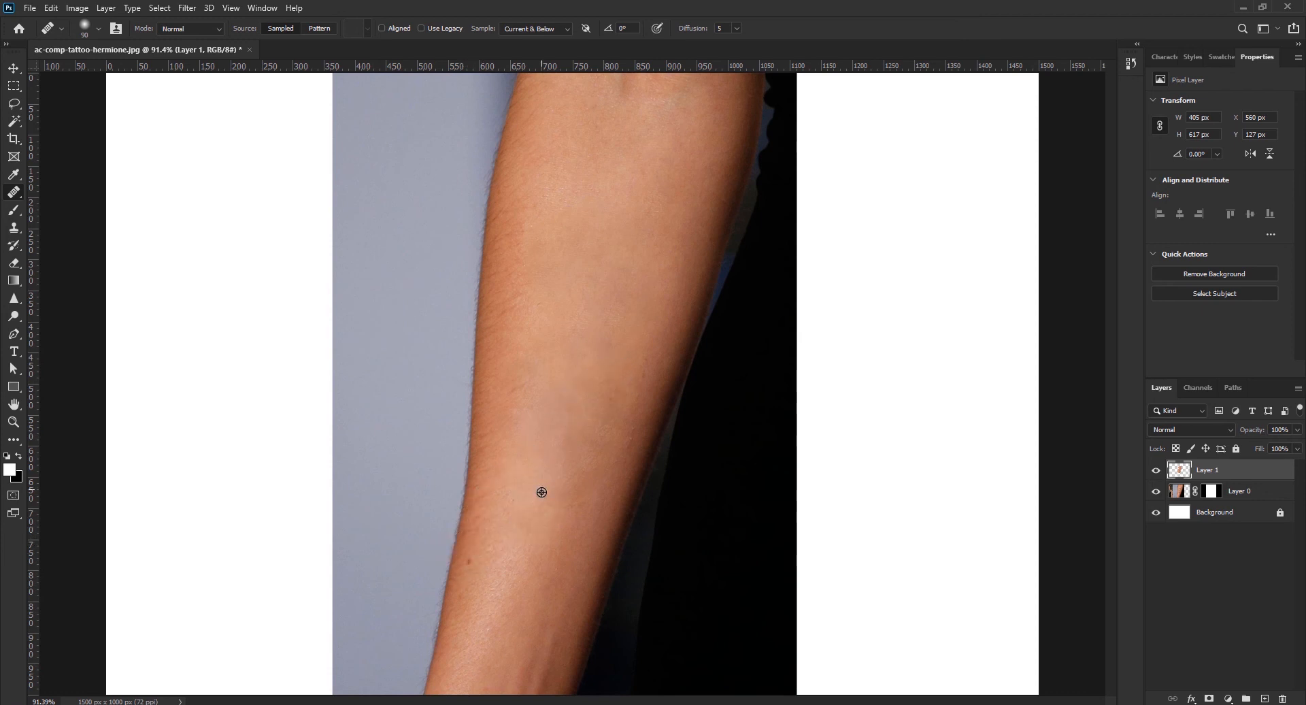
Step: Compare the forearm before and after healing by toggling the visibility of Layer 1
{"action": "scroll", "coordinate": [542, 493], "scroll_direction": "down", "scroll_amount": 2, "text": "alt"}
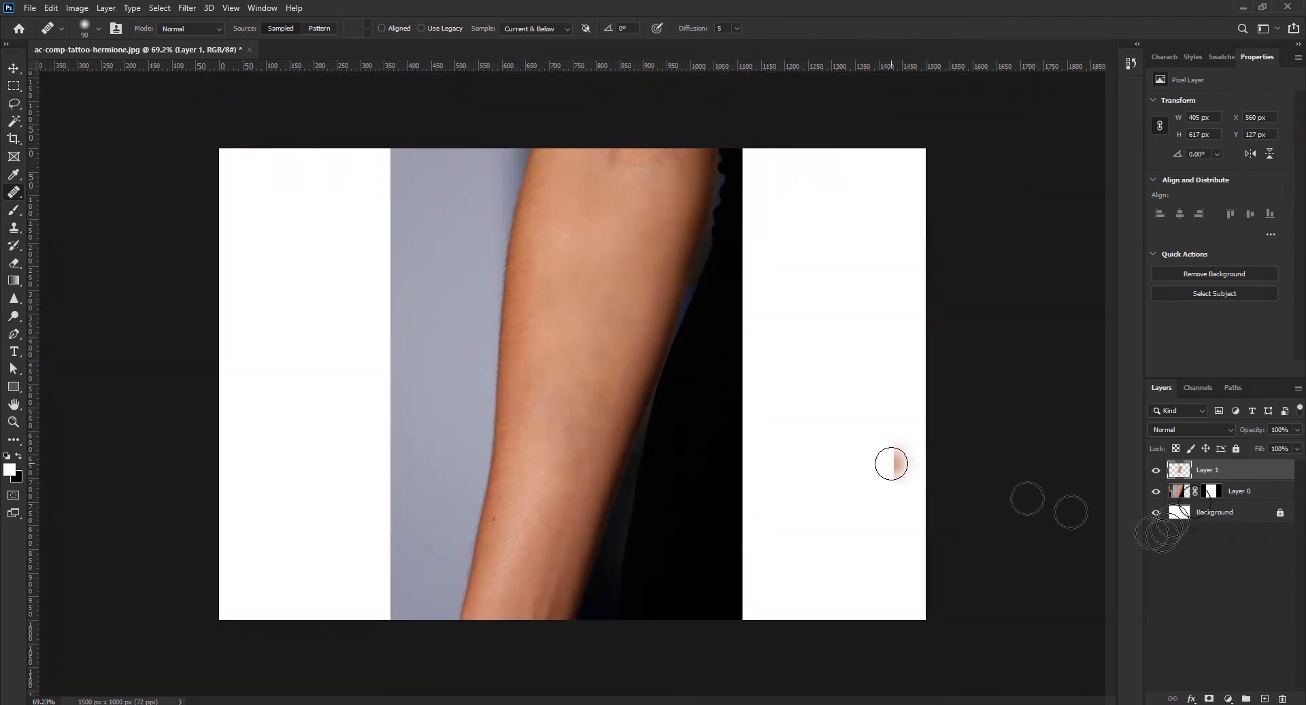
{"action": "left_click", "coordinate": [1156, 472]}
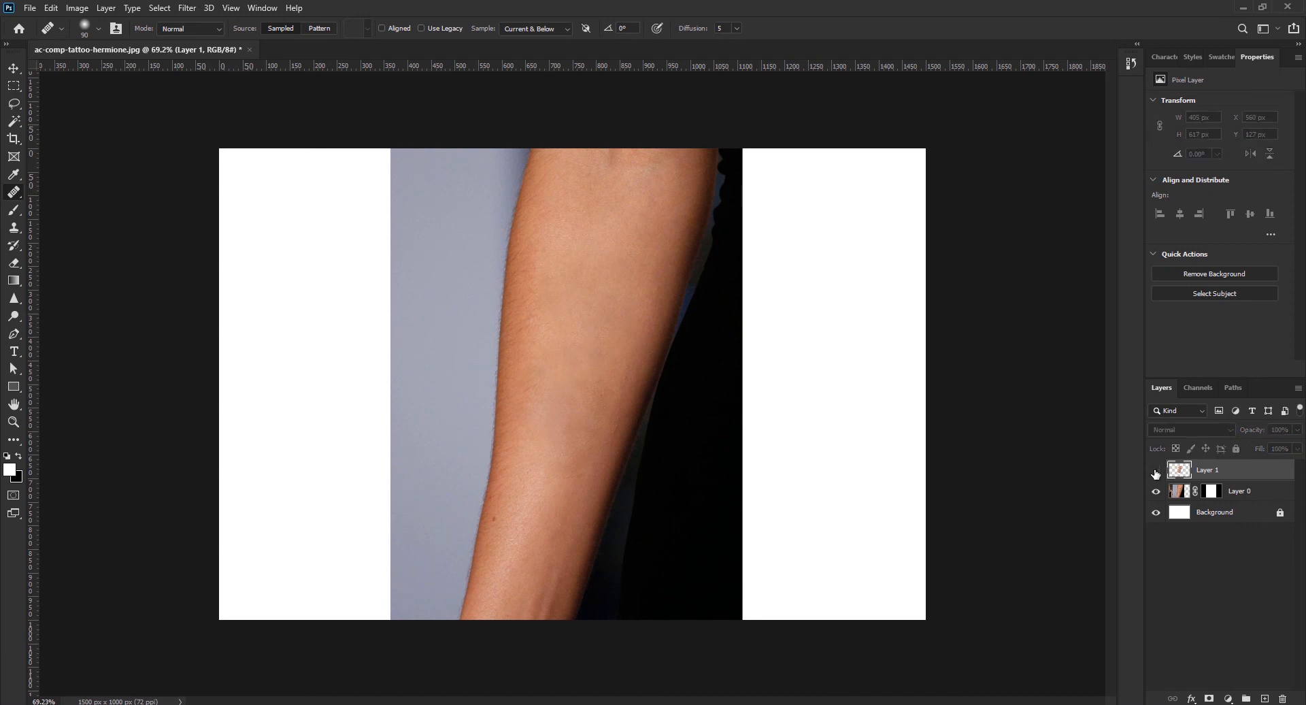
{"action": "left_click", "coordinate": [1155, 471]}
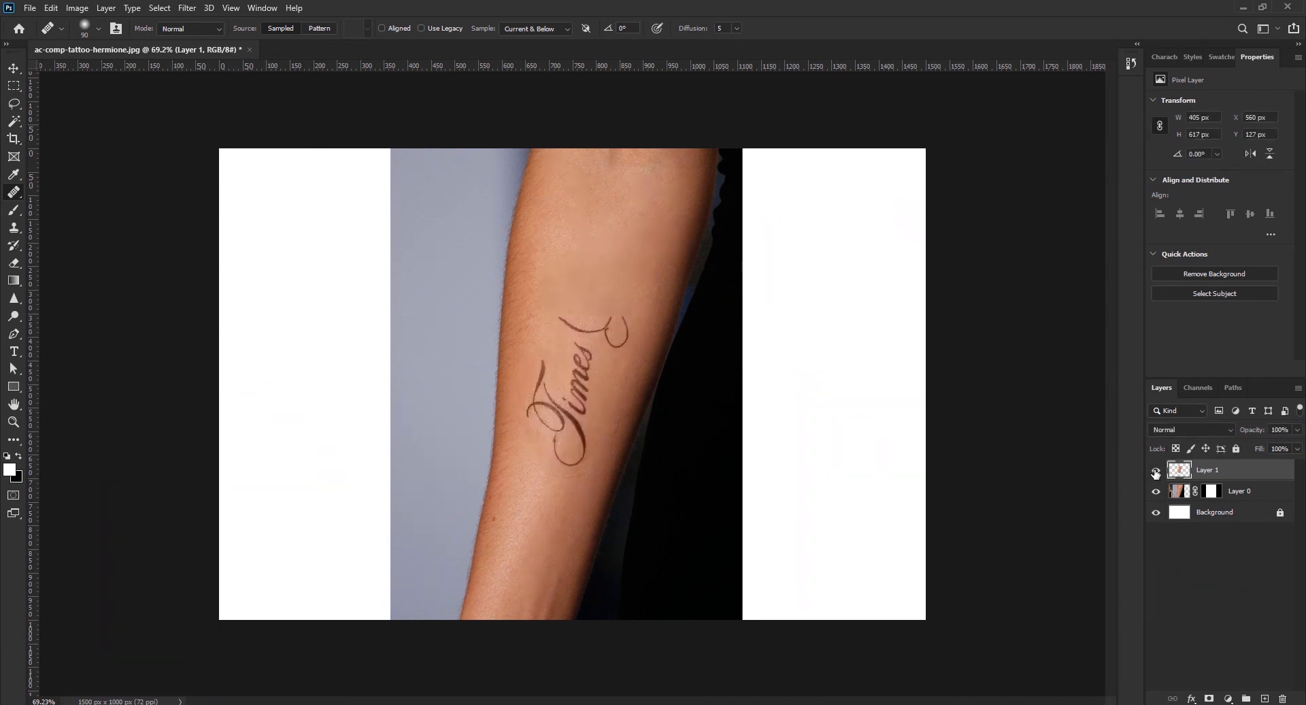
{"action": "left_click", "coordinate": [1155, 472]}
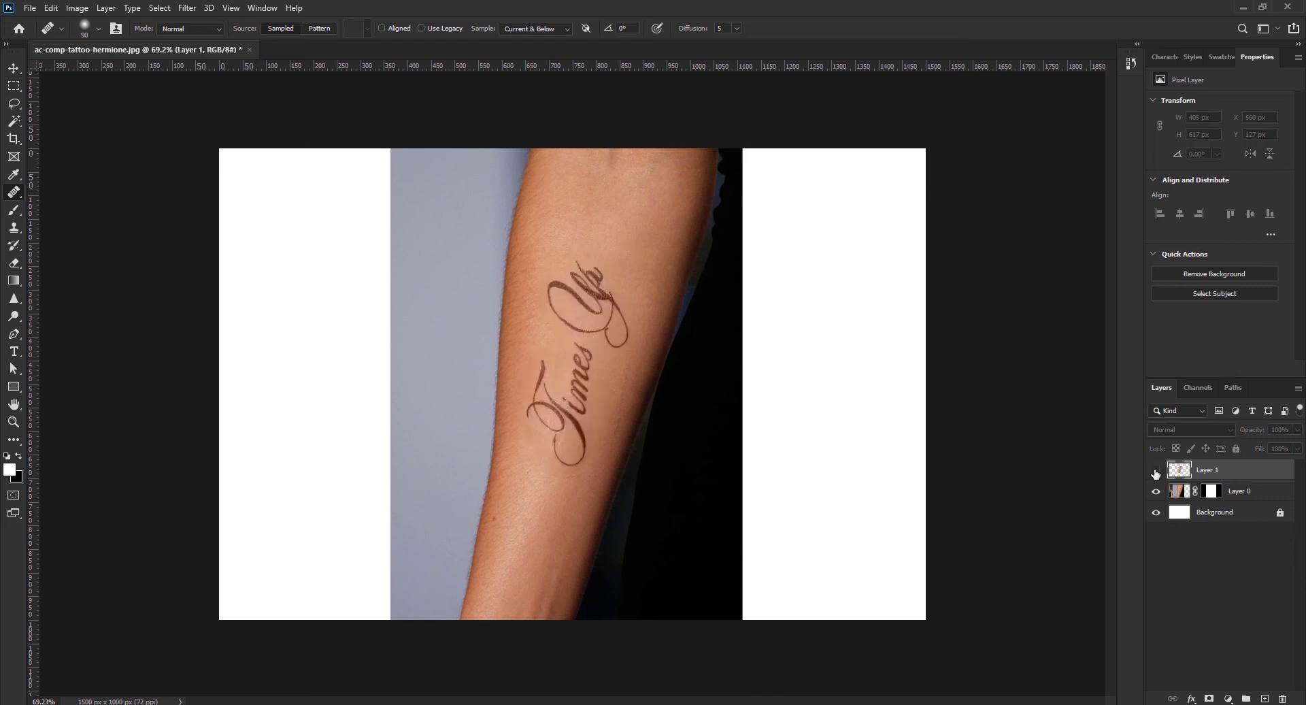
{"action": "left_click", "coordinate": [1155, 471]}
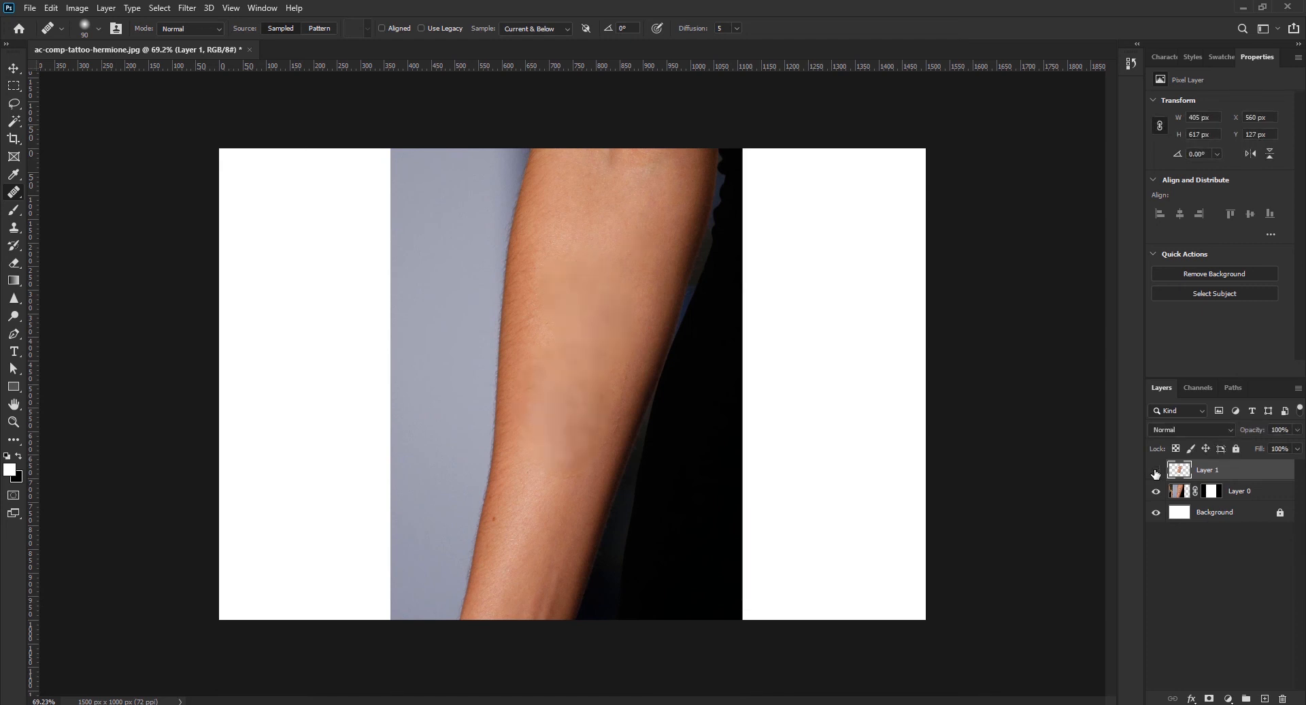
{"action": "left_click", "coordinate": [1156, 472]}
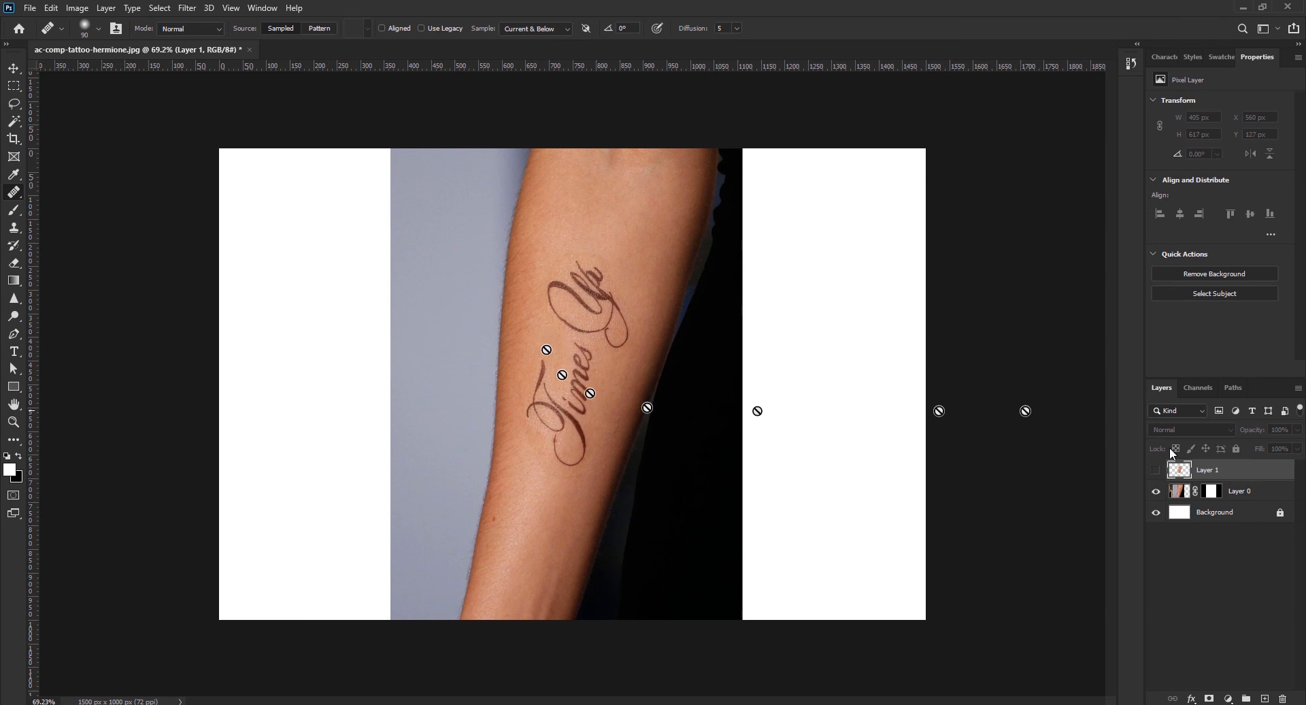
{"action": "left_click", "coordinate": [1154, 470]}
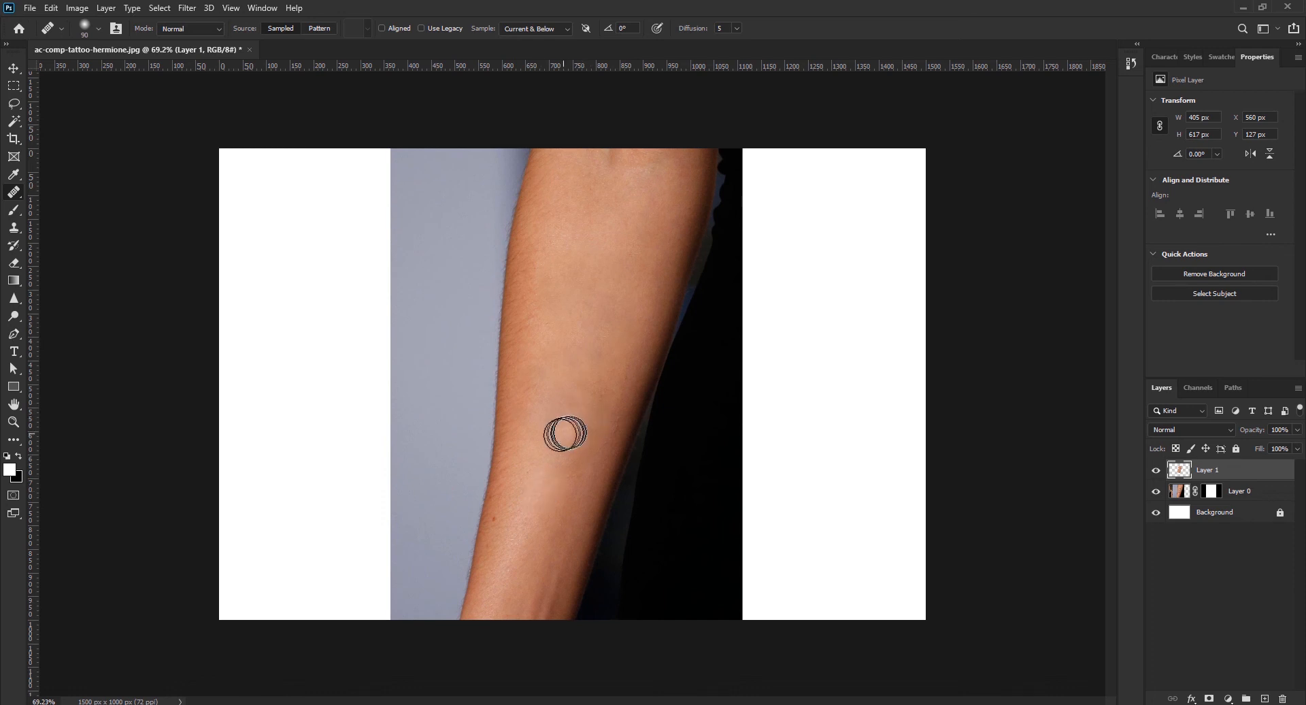
Step: Heal the remaining discoloured skin where the "T" of the tattoo was and right of the forearm's centre
{"action": "mouse_move", "coordinate": [557, 445]}
{"action": "left_mouse_down"}
{"action": "mouse_move", "coordinate": [537, 471]}
{"action": "mouse_move", "coordinate": [566, 407]}
{"action": "mouse_move", "coordinate": [539, 458]}
{"action": "mouse_move", "coordinate": [510, 460]}
{"action": "mouse_move", "coordinate": [534, 470]}
{"action": "mouse_move", "coordinate": [537, 396]}
{"action": "left_mouse_up"}
{"action": "left_click_drag", "start_coordinate": [528, 457], "coordinate": [505, 483]}
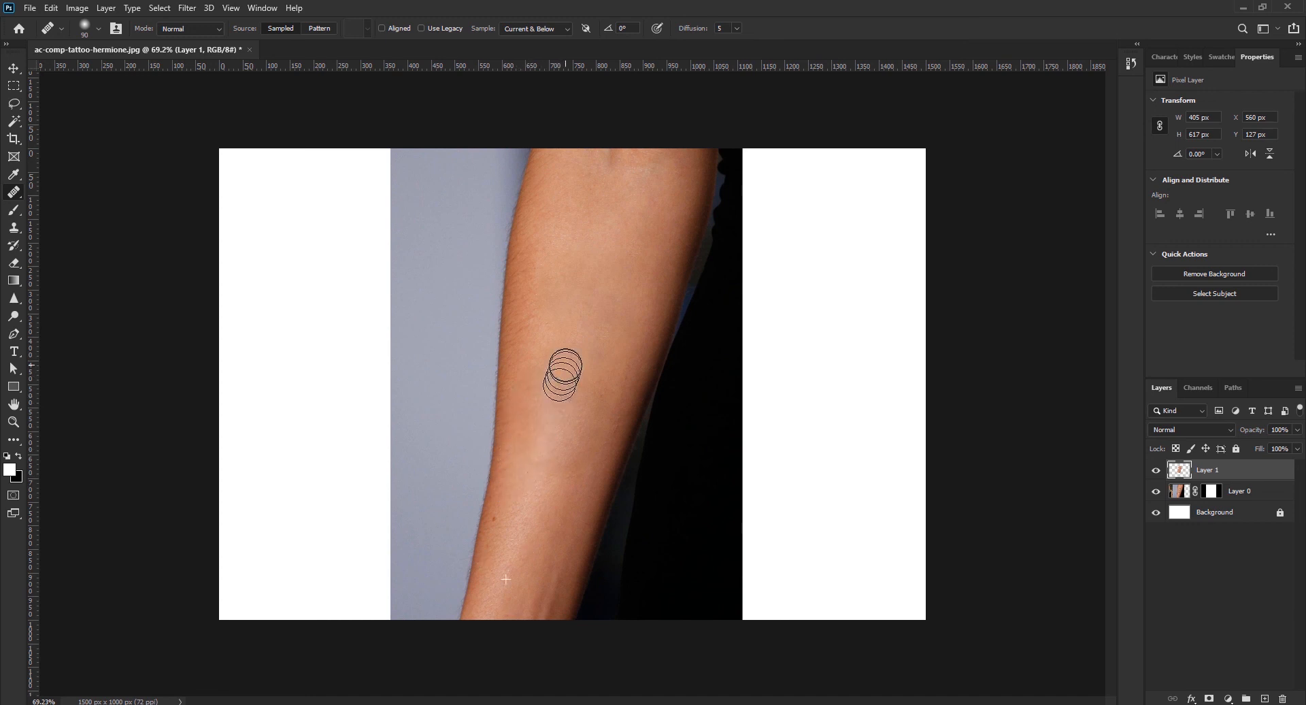
{"action": "scroll", "coordinate": [594, 344], "scroll_direction": "down", "scroll_amount": 1}
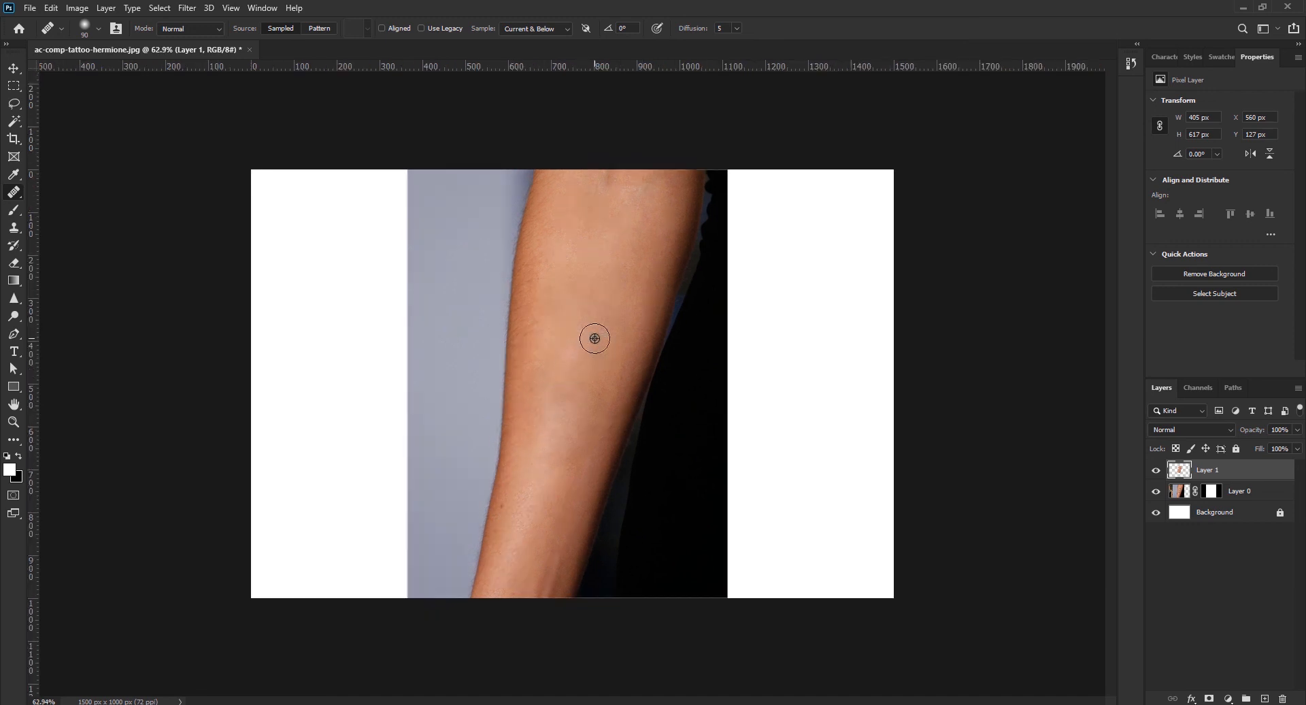
{"action": "left_click", "coordinate": [620, 360]}
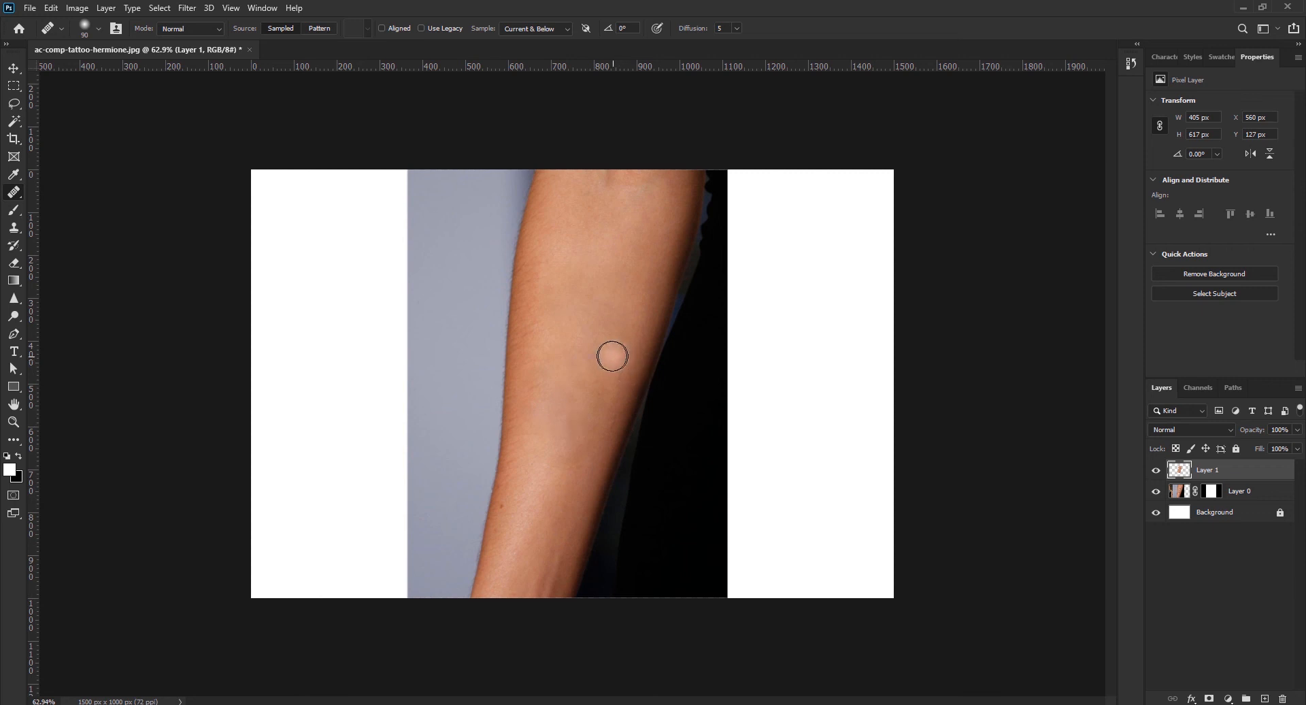
Step: Switch to the Move tool, then hide and show Layer 1 to check the retouch against the original tattoo
{"action": "key", "text": "v"}
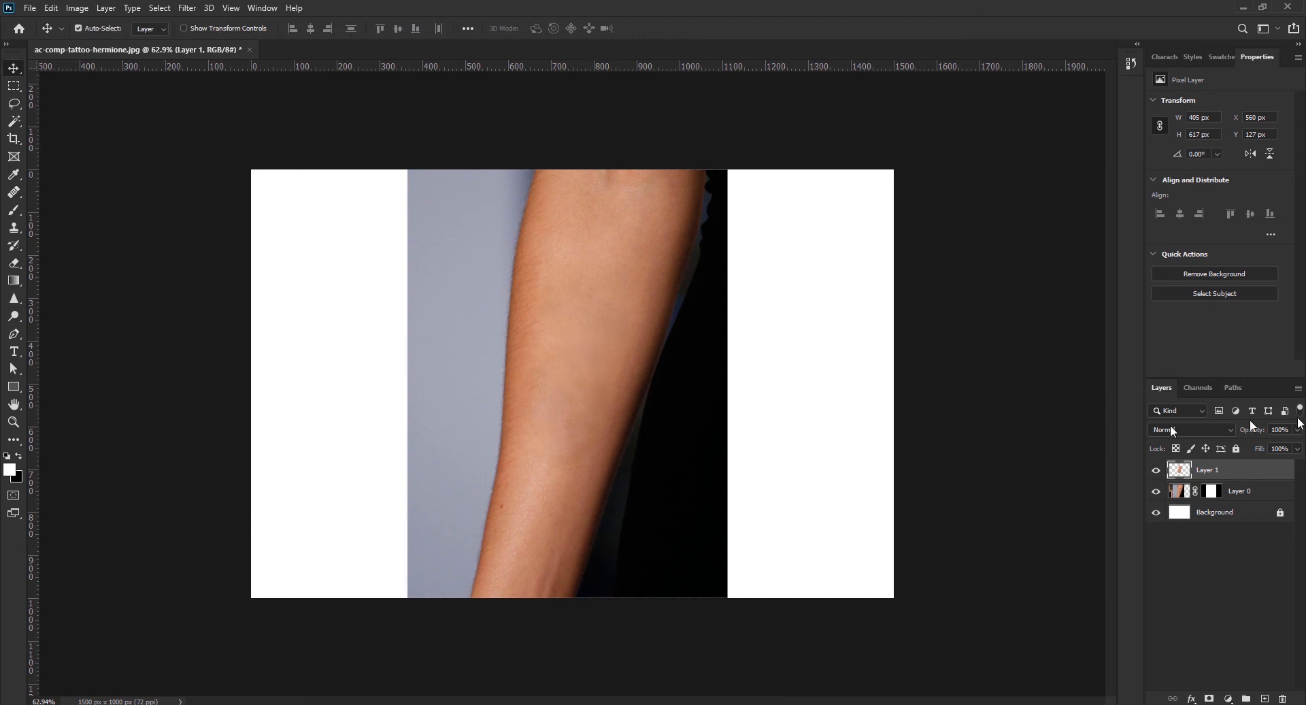
{"action": "left_click", "coordinate": [1156, 470]}
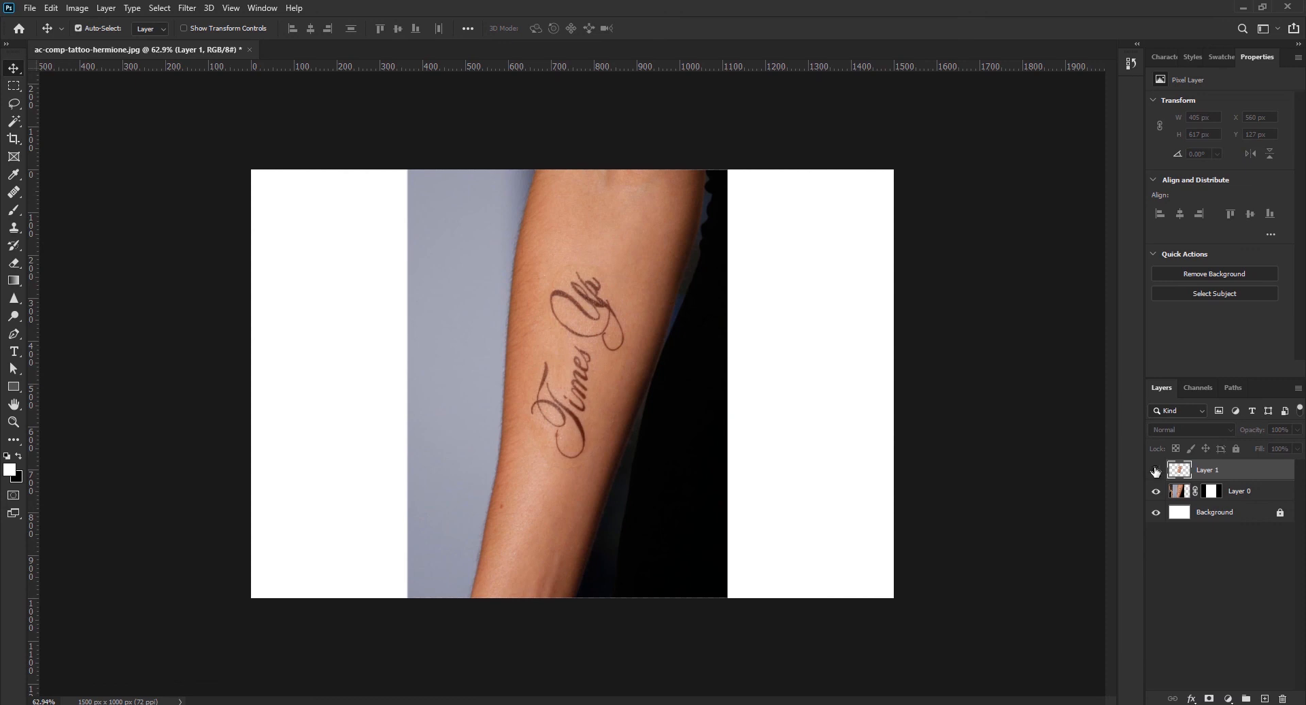
{"action": "left_click", "coordinate": [1156, 471]}
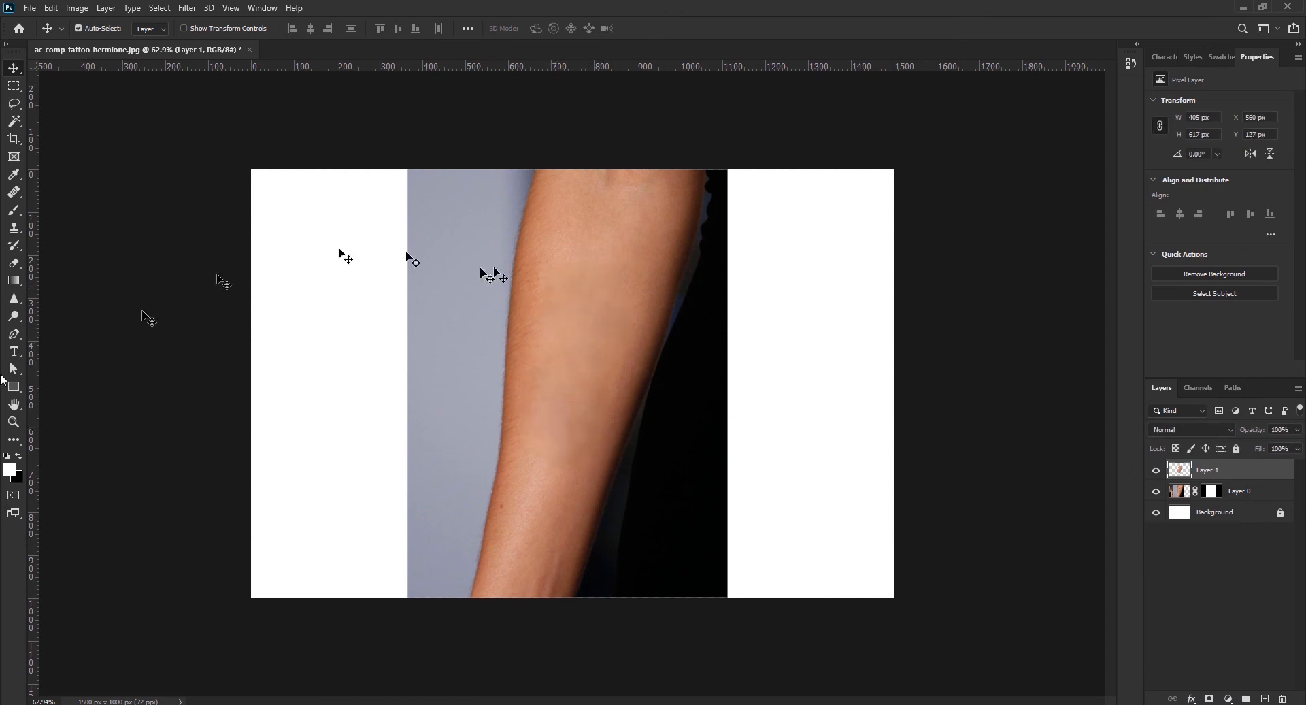
Step: Sharpen the healed skin in the middle of the forearm with a soft 99 px Sharpen tool brush at 50% strength
{"action": "left_click", "coordinate": [16, 319]}
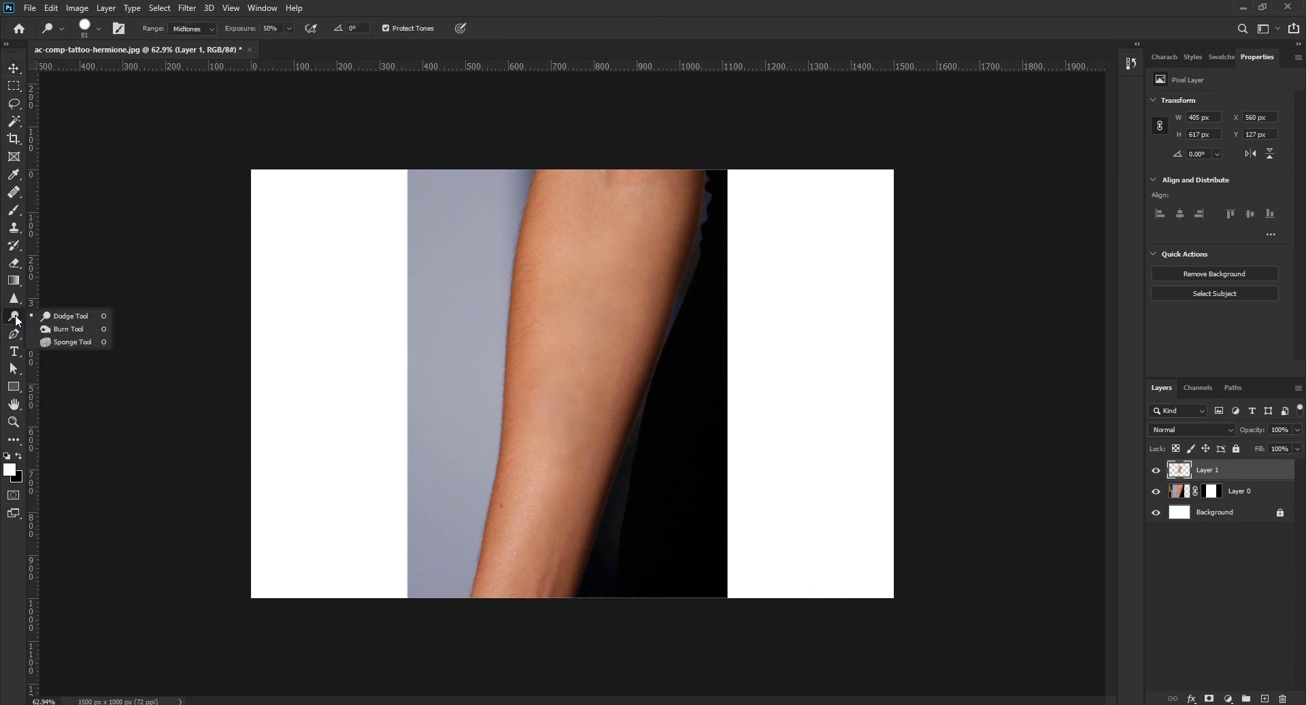
{"action": "left_click", "coordinate": [14, 302]}
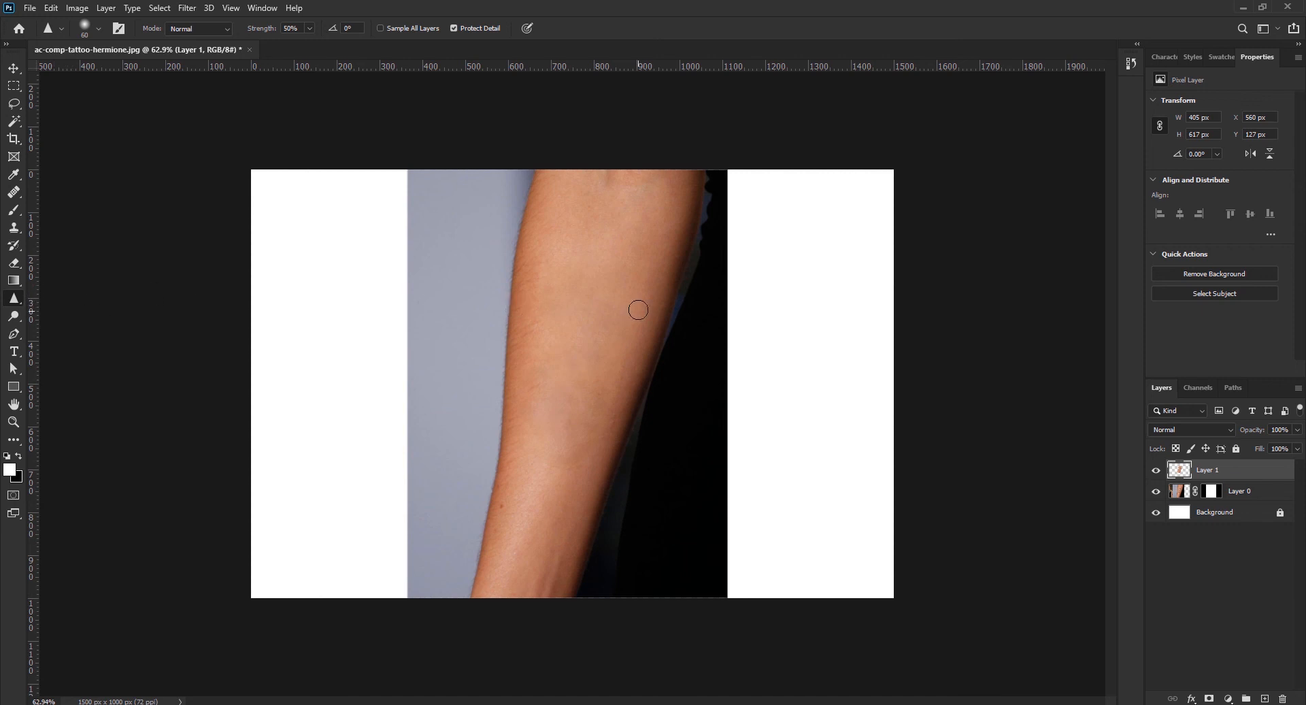
{"action": "scroll", "coordinate": [583, 381], "scroll_direction": "up", "scroll_amount": 4}
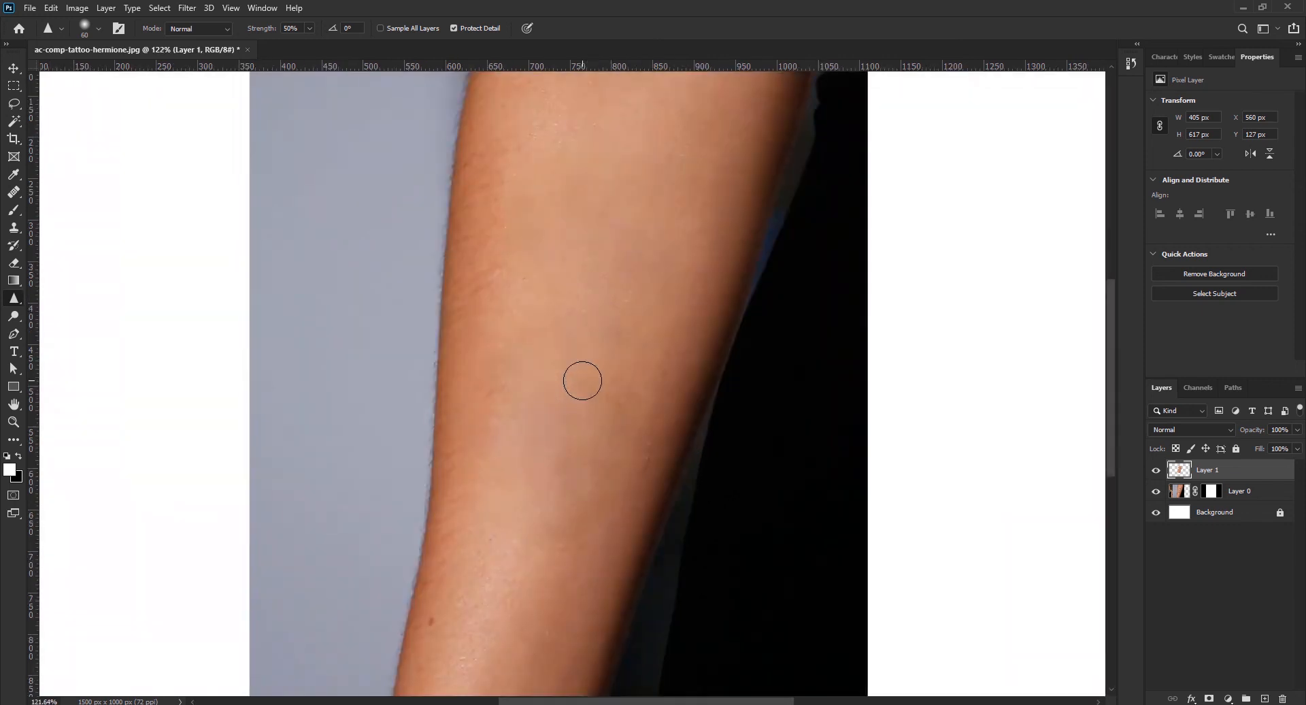
{"action": "scroll", "coordinate": [595, 366], "scroll_direction": "down", "scroll_amount": 1}
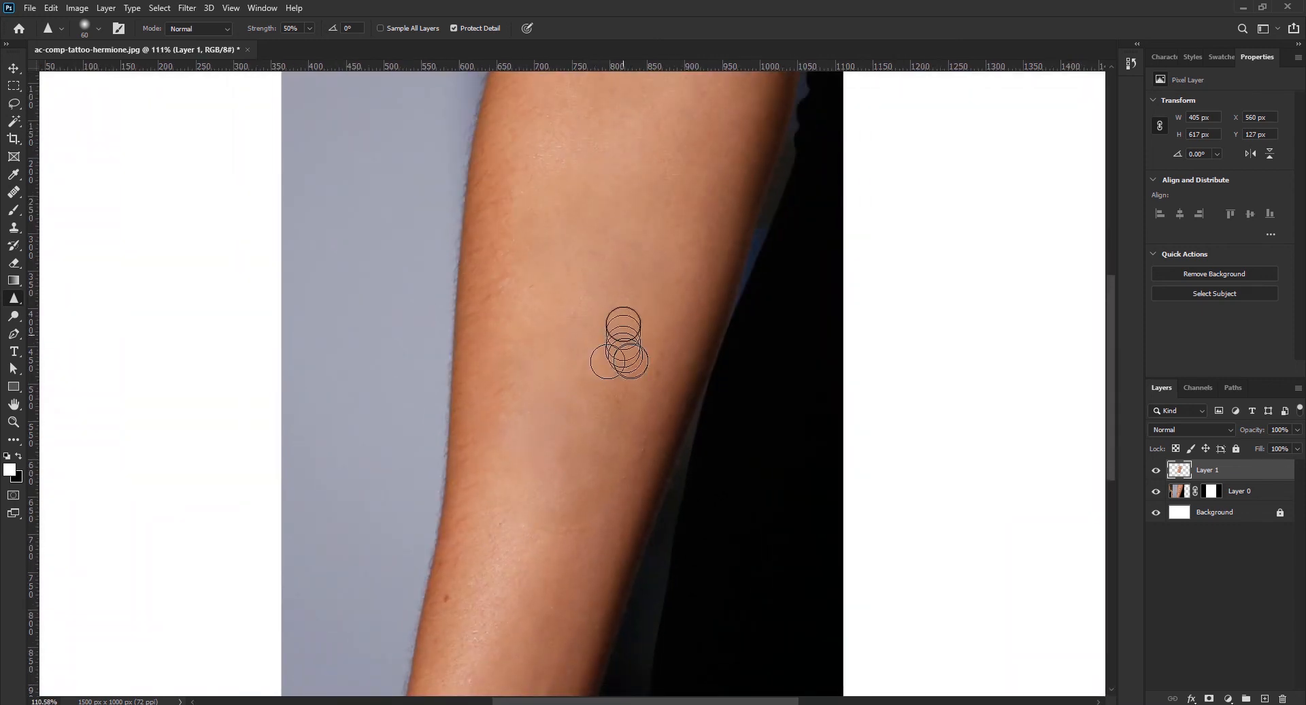
{"action": "right_click", "coordinate": [613, 316]}
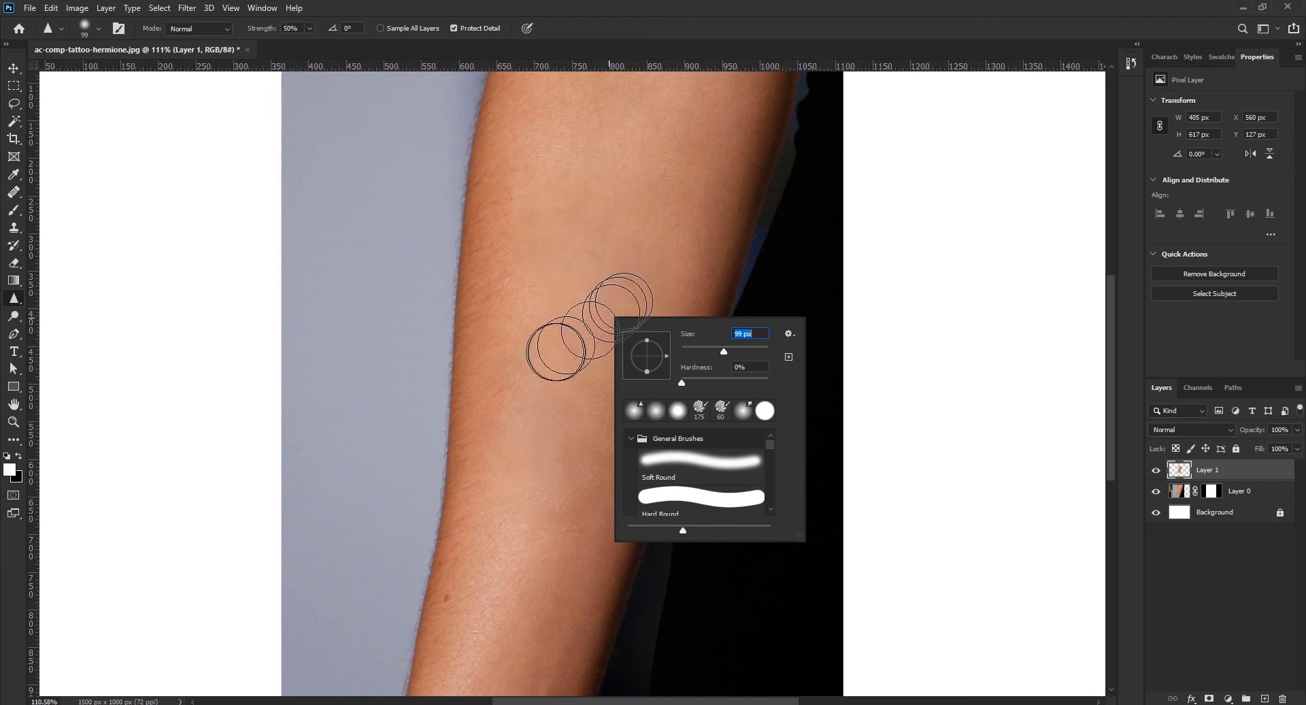
{"action": "left_click", "coordinate": [572, 317]}
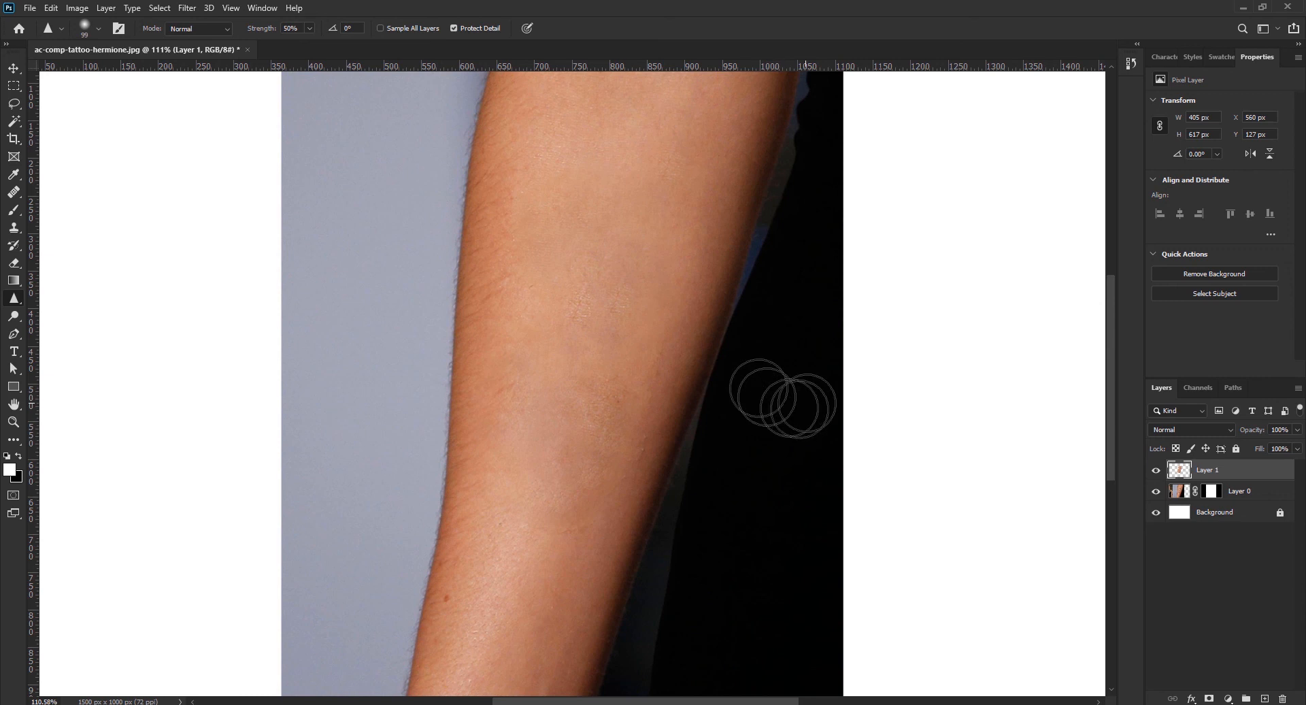
Step: Toggle the visibility of Layer 1 to compare the sharpened skin with the original tattoo
{"action": "left_click", "coordinate": [1158, 470]}
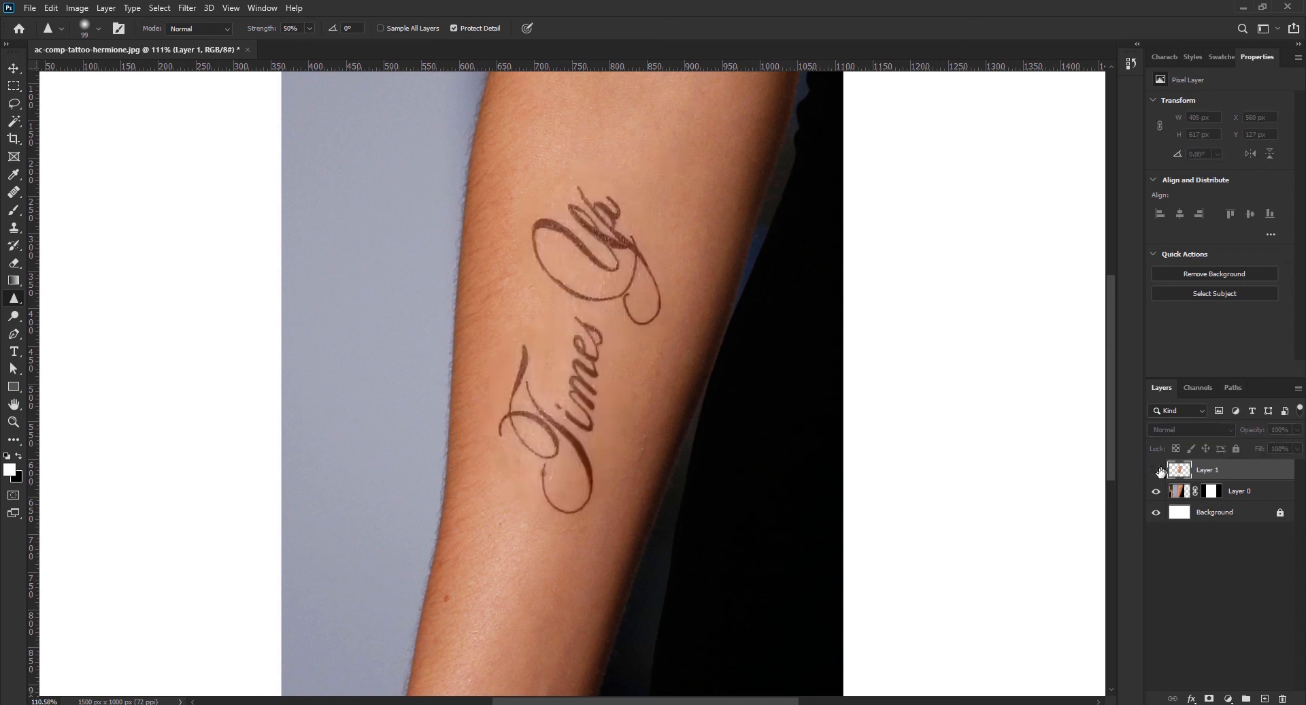
{"action": "left_click", "coordinate": [1158, 470]}
{"action": "left_click", "coordinate": [1159, 470]}
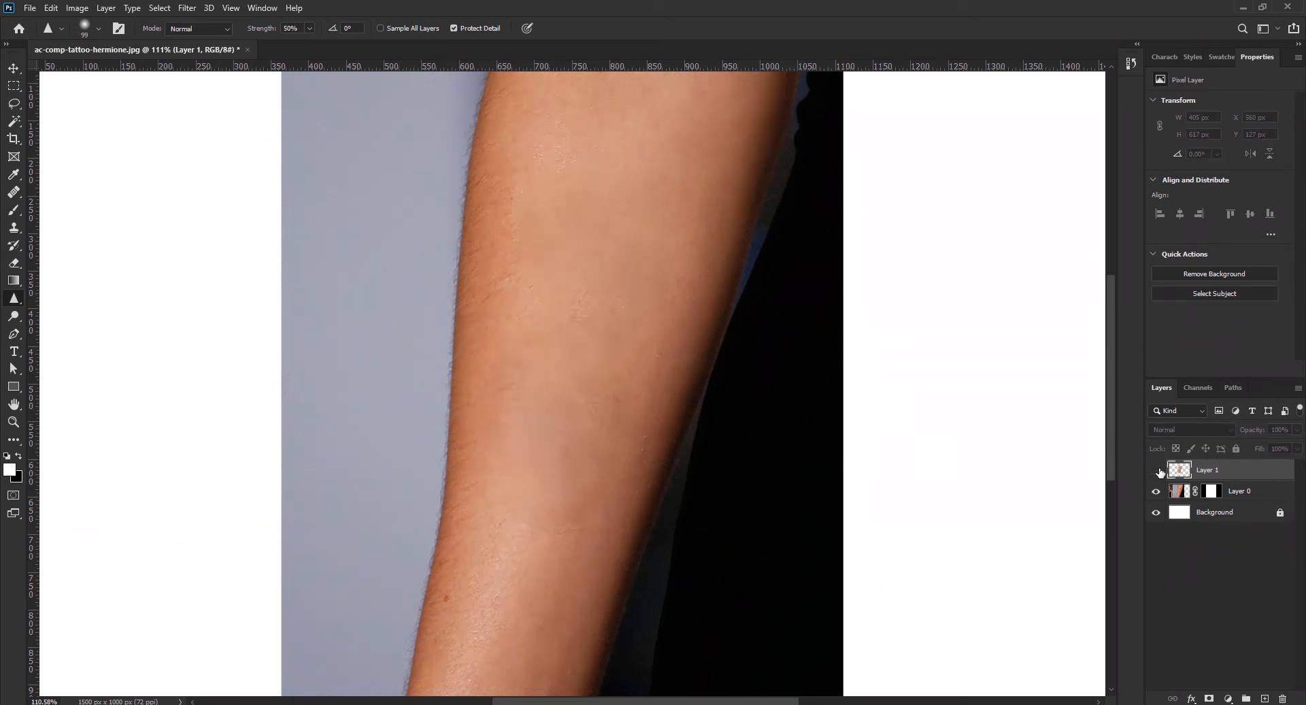
{"action": "left_click", "coordinate": [1158, 470]}
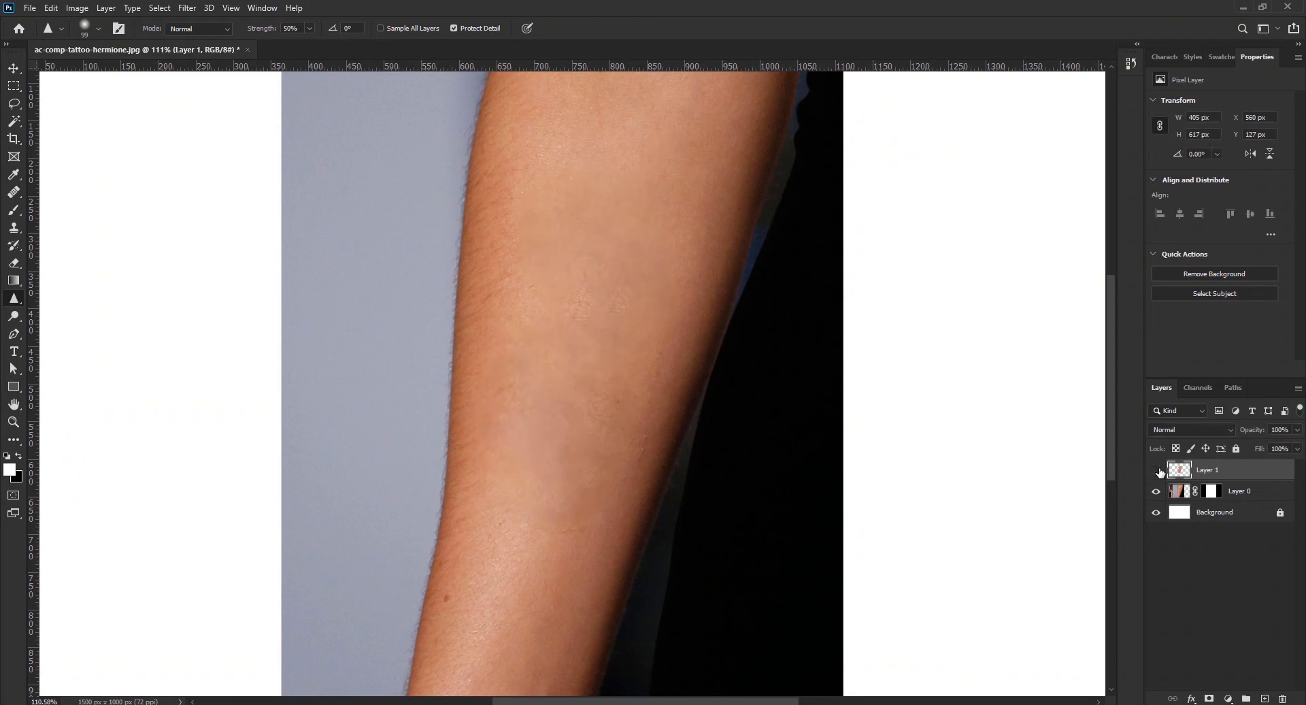
{"action": "left_click", "coordinate": [1158, 470]}
{"action": "left_click", "coordinate": [1158, 470]}
Step: With a 60 px Healing Brush, sample skin right of the forearm's centre and heal the oversharpened grainy spots
{"action": "left_click", "coordinate": [15, 193]}
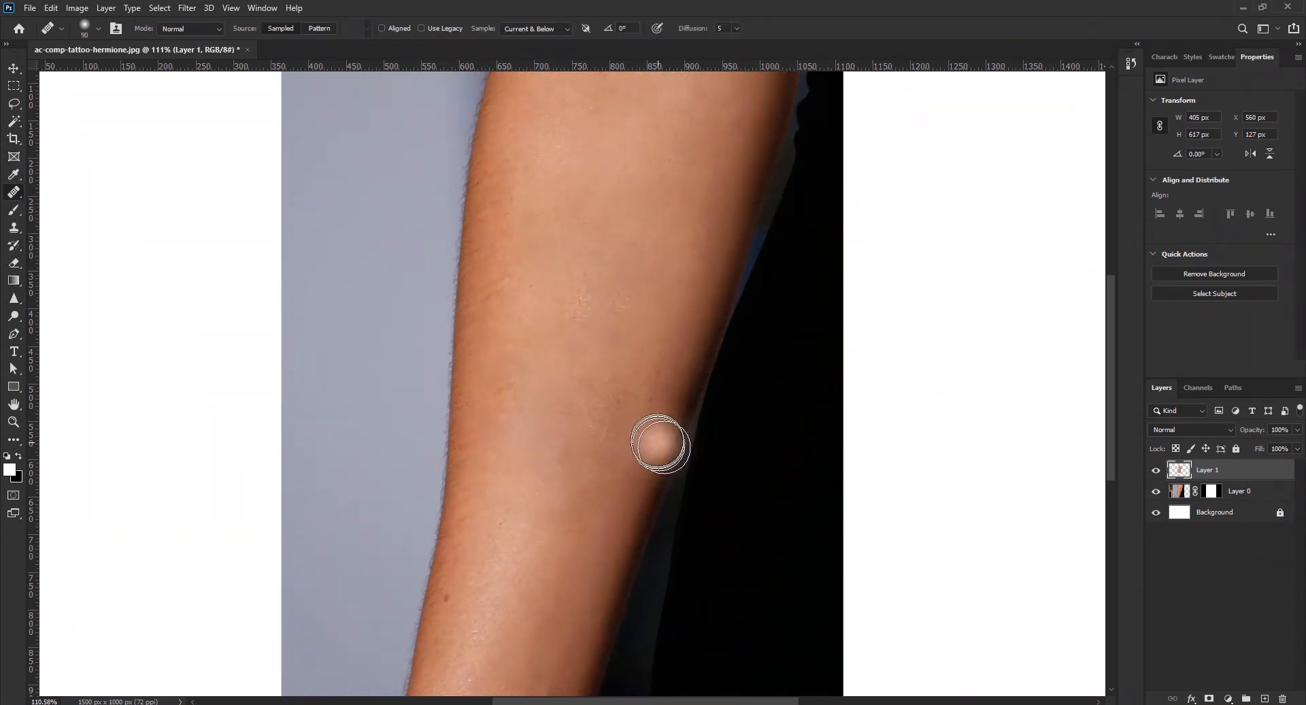
{"action": "key", "text": "bracketleft"}
{"action": "key", "text": "bracketleft"}
{"action": "key", "text": "bracketleft"}
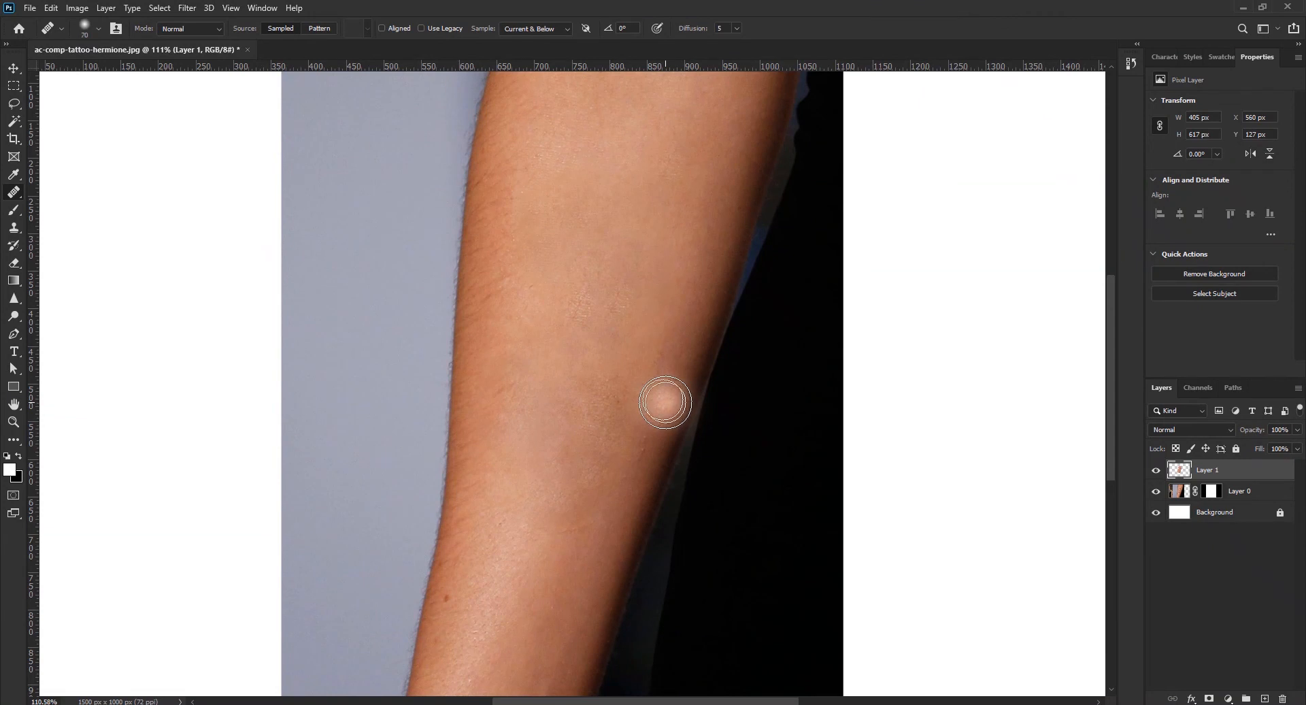
{"action": "left_click", "coordinate": [657, 347], "text": "alt"}
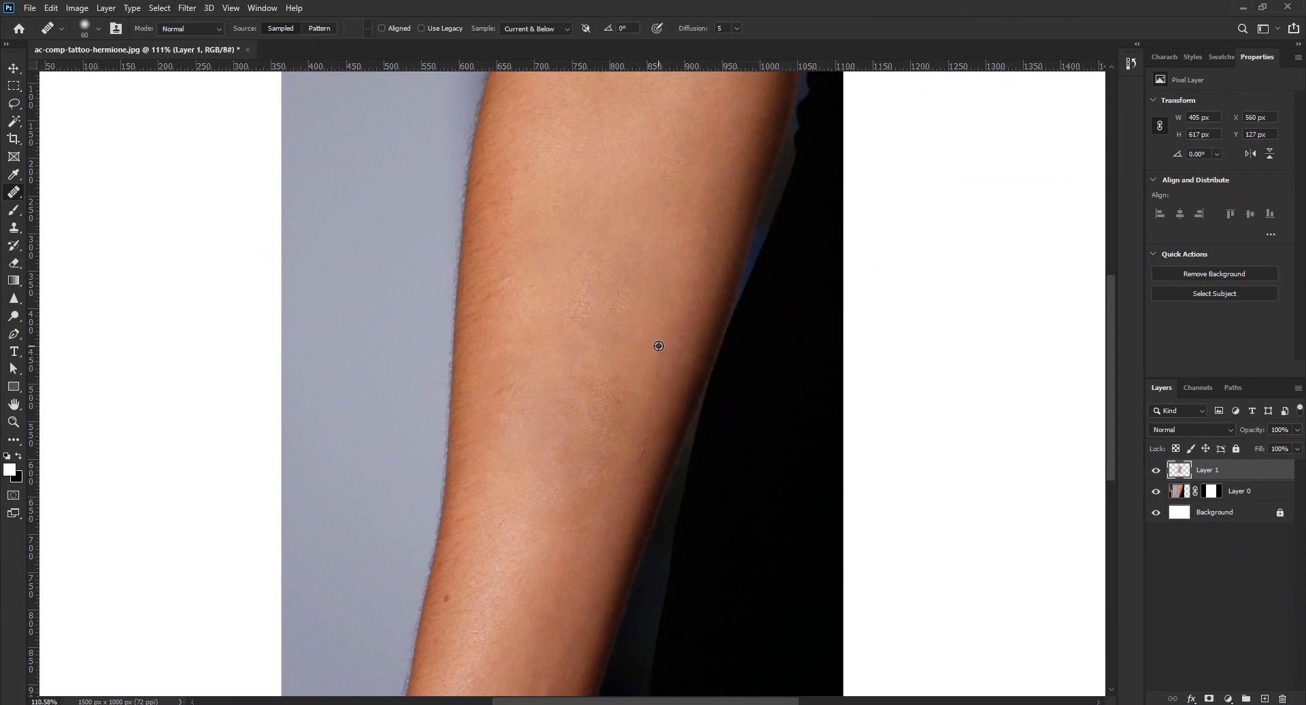
{"action": "mouse_move", "coordinate": [590, 387]}
{"action": "left_mouse_down"}
{"action": "mouse_move", "coordinate": [608, 385]}
{"action": "mouse_move", "coordinate": [598, 487]}
{"action": "mouse_move", "coordinate": [556, 549]}
{"action": "left_mouse_up"}
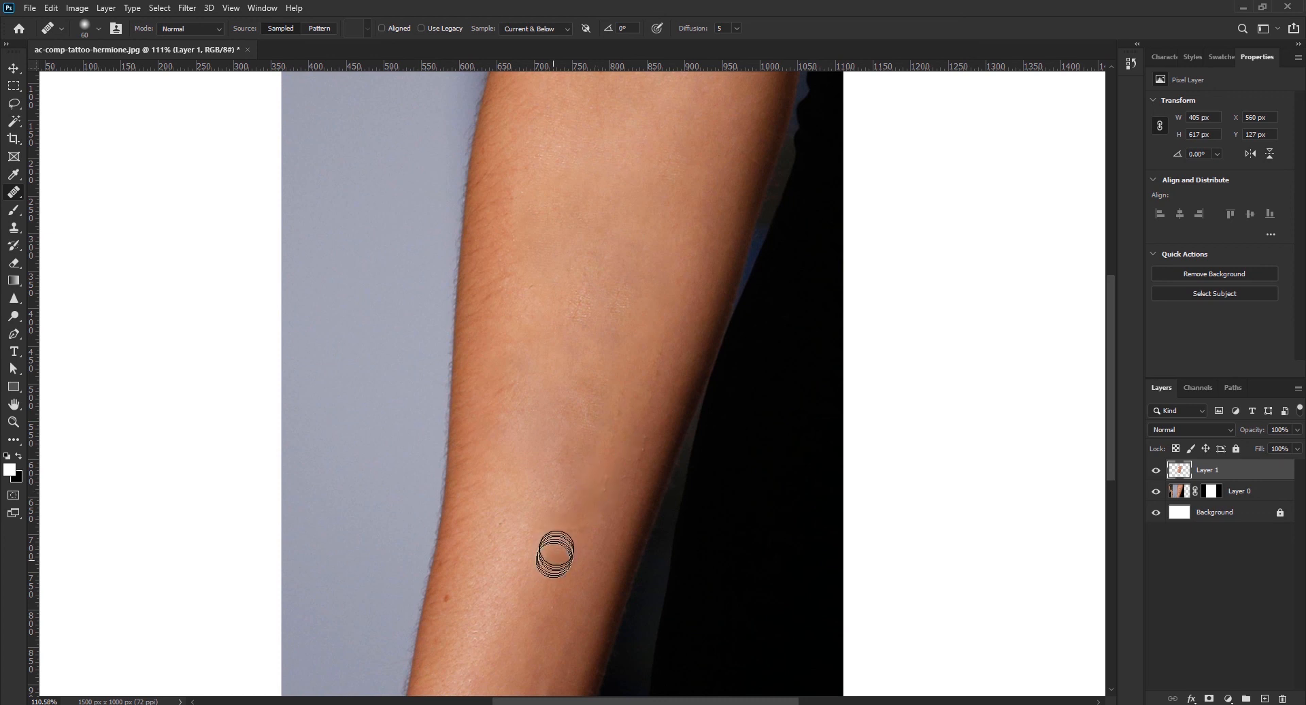
{"action": "left_click", "coordinate": [569, 325]}
Step: Switch to the Move tool and compare the finished retouch with the original by hiding and showing Layer 1
{"action": "key", "text": "v"}
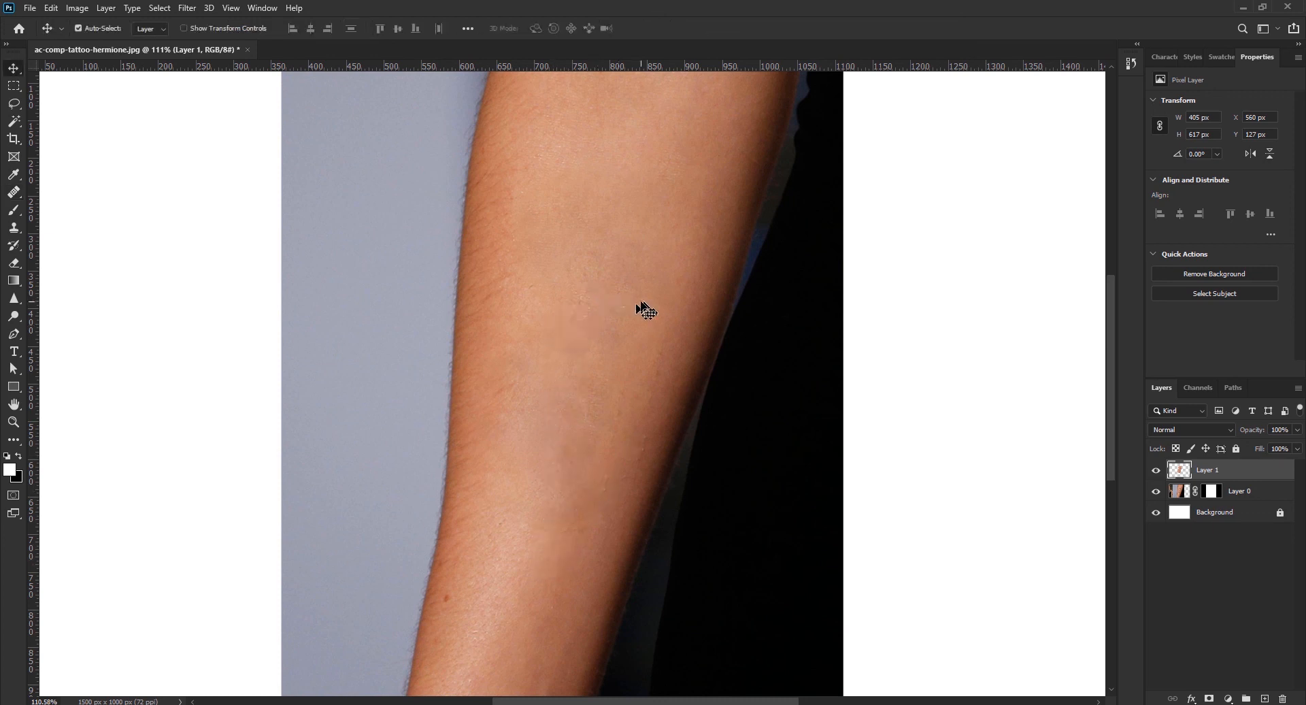
{"action": "scroll", "coordinate": [639, 402], "scroll_direction": "down", "scroll_amount": 2, "text": "alt"}
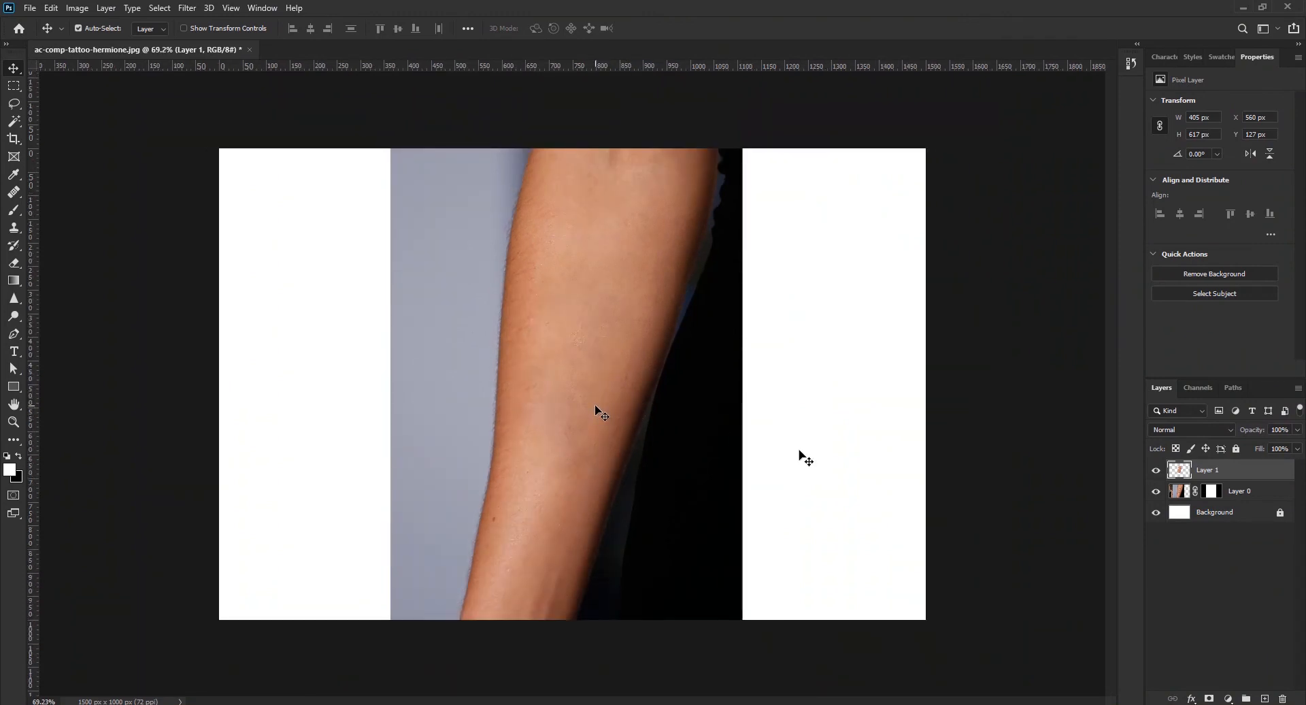
{"action": "left_click", "coordinate": [1156, 471]}
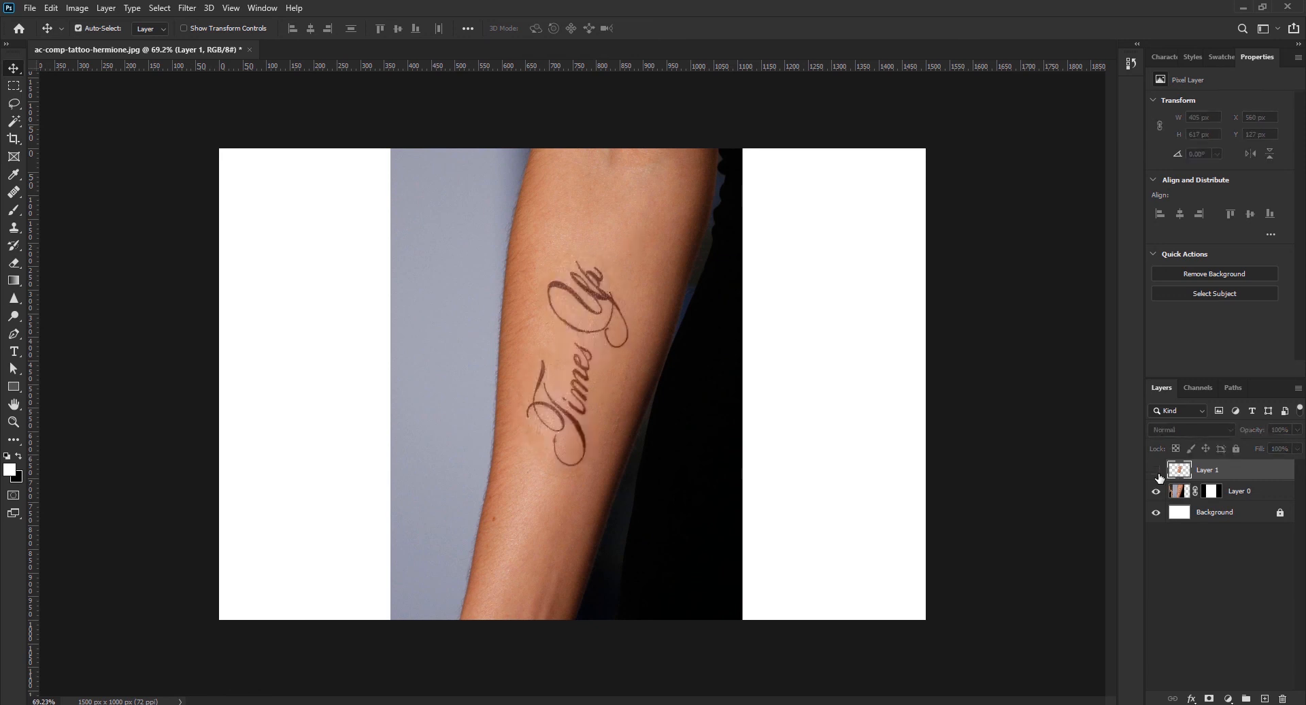
{"action": "left_click", "coordinate": [1156, 470]}
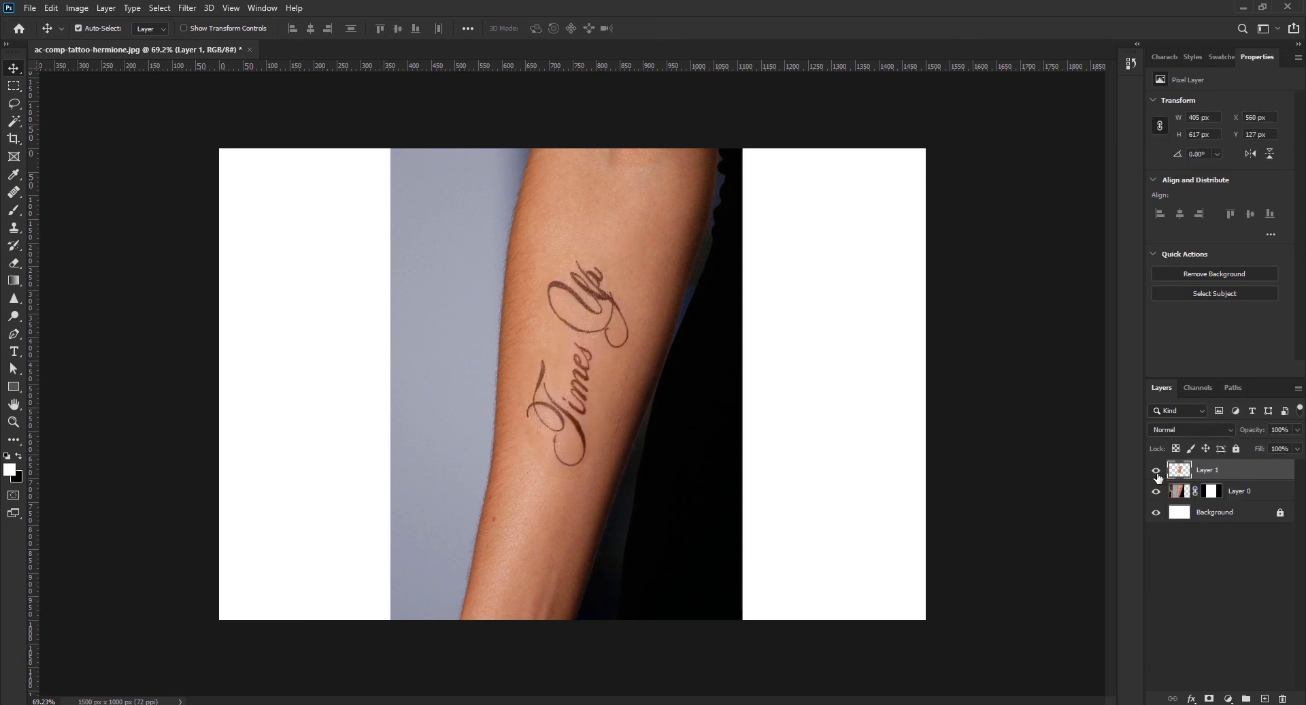
Step: Hide and show Layer 1 once more to compare the healed forearm with the tattooed skin
{"action": "left_click", "coordinate": [1157, 475]}
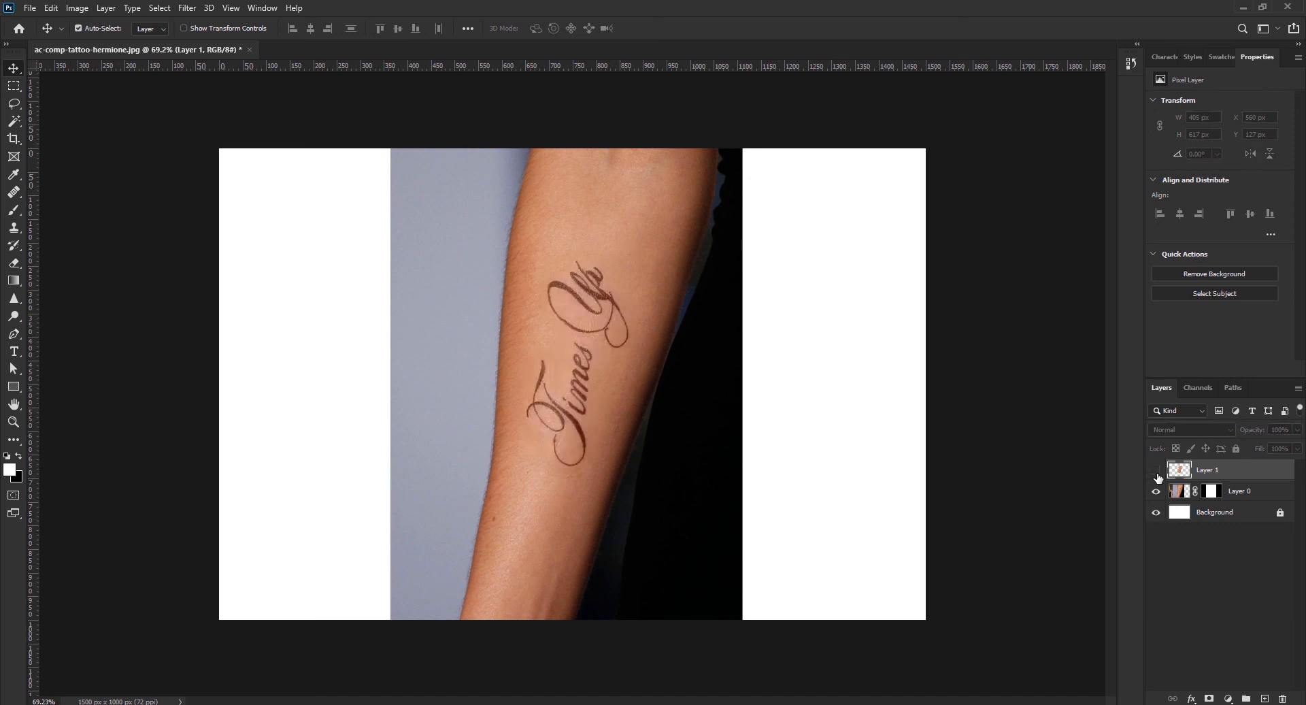
{"action": "left_click", "coordinate": [1156, 471]}
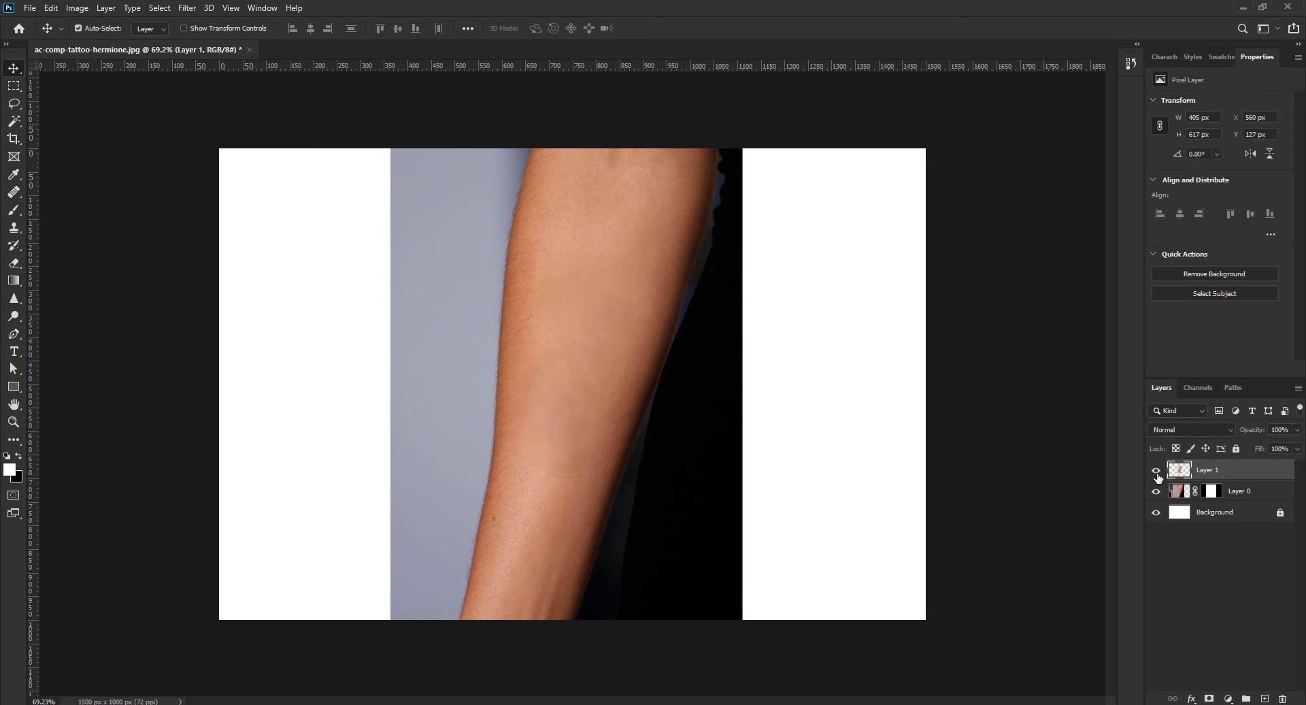
Step: Select Layer 0 and Layer 1 together and move them right until Layer 0 sits at X about -27 px
{"action": "right_click", "coordinate": [1214, 492]}
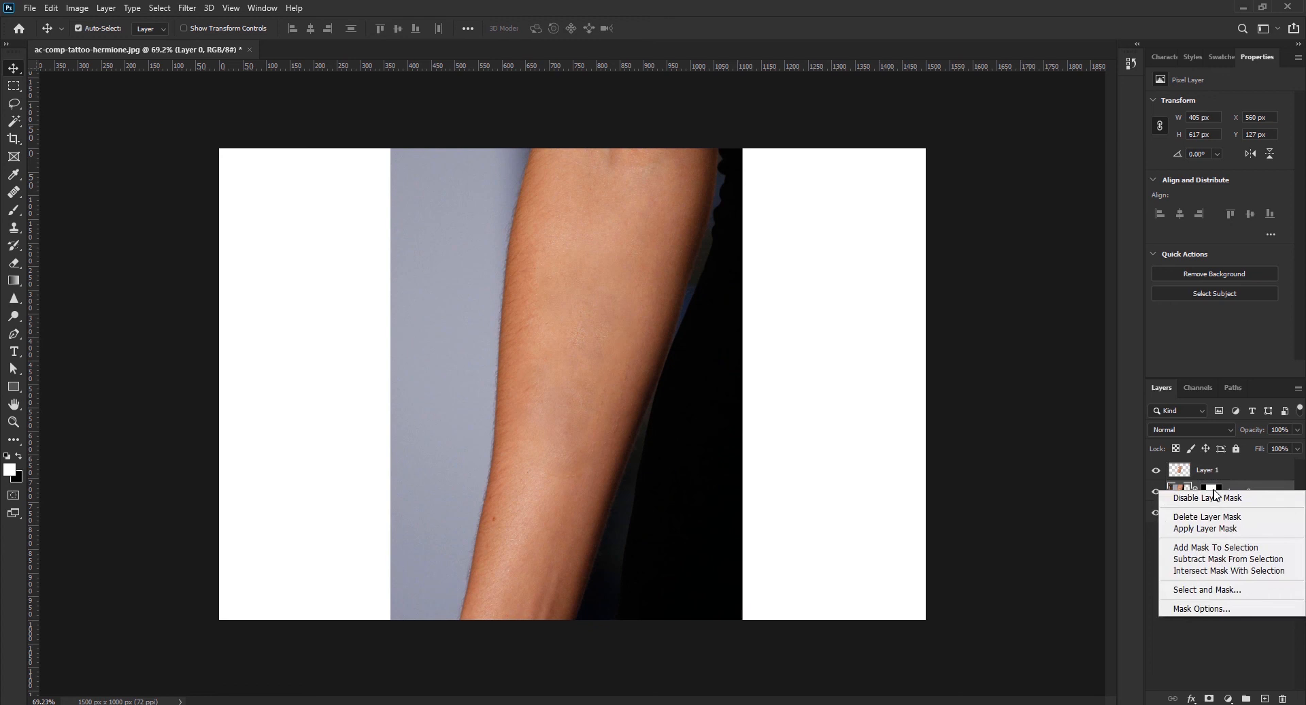
{"action": "left_click", "coordinate": [1271, 487]}
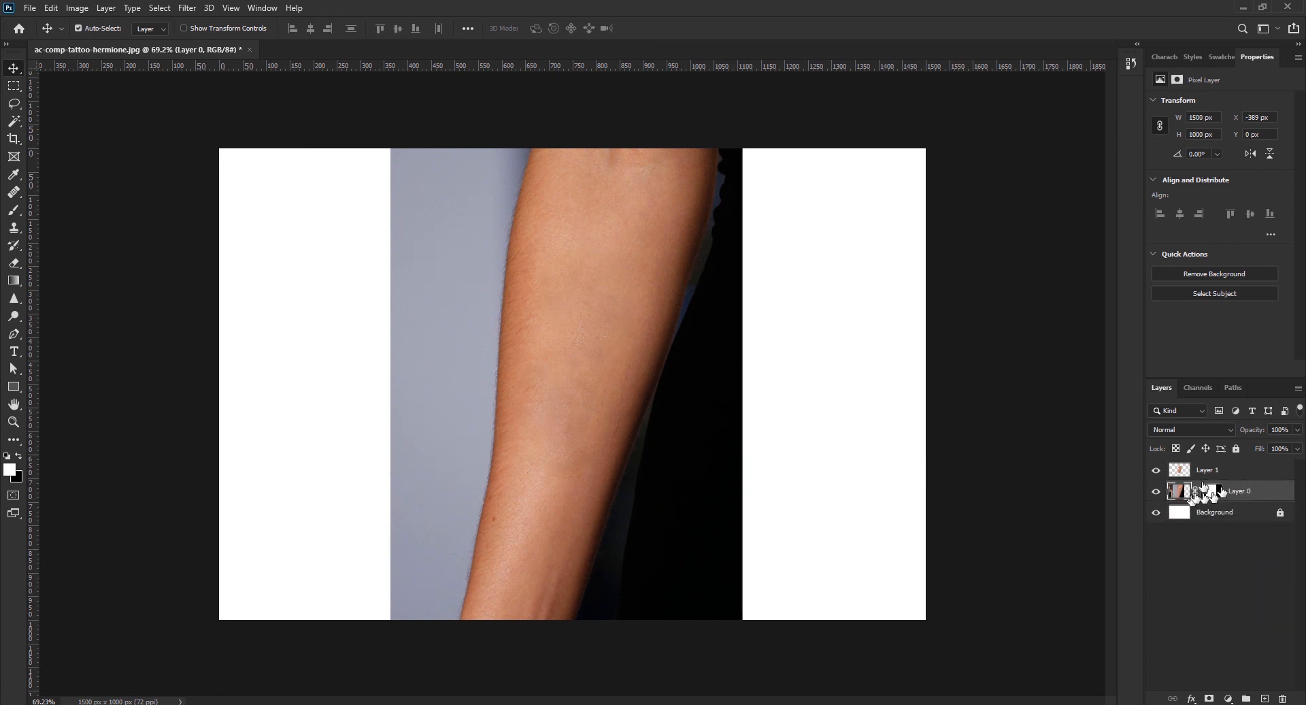
{"action": "left_click_drag", "start_coordinate": [649, 415], "coordinate": [716, 413]}
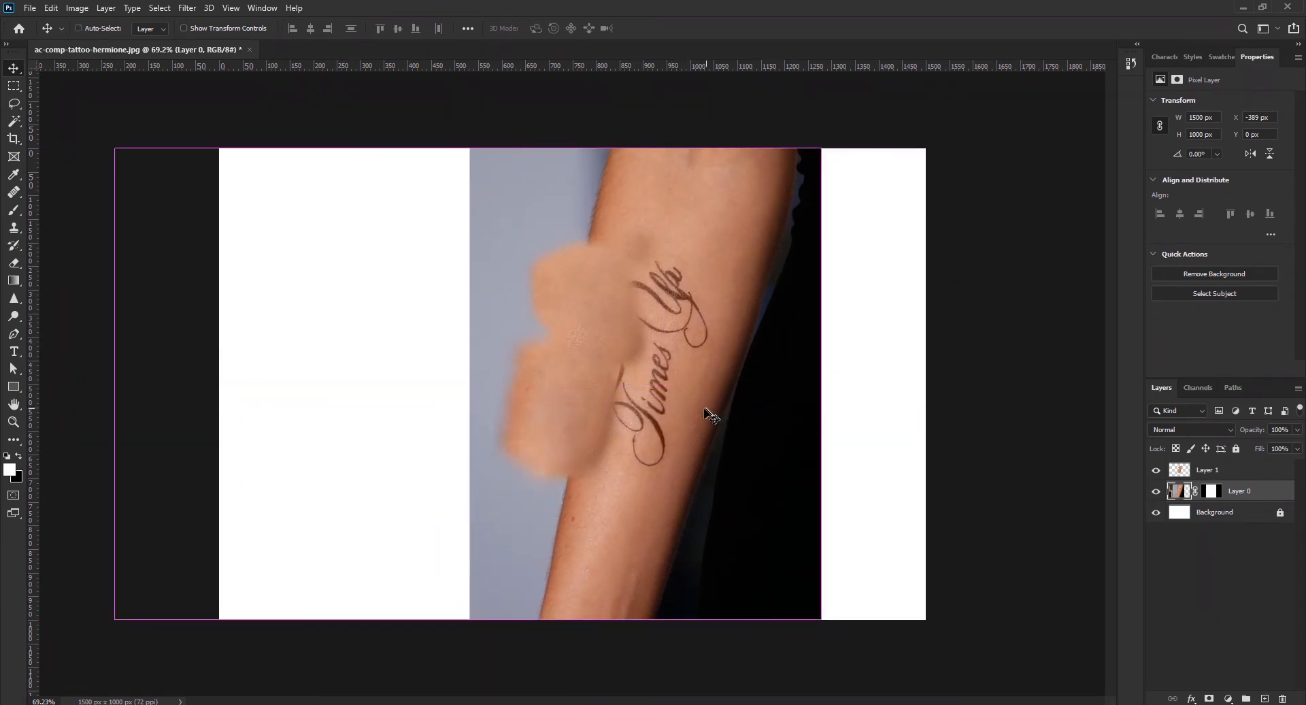
{"action": "key", "text": "ctrl+z"}
{"action": "left_click", "coordinate": [1249, 473], "text": "shift"}
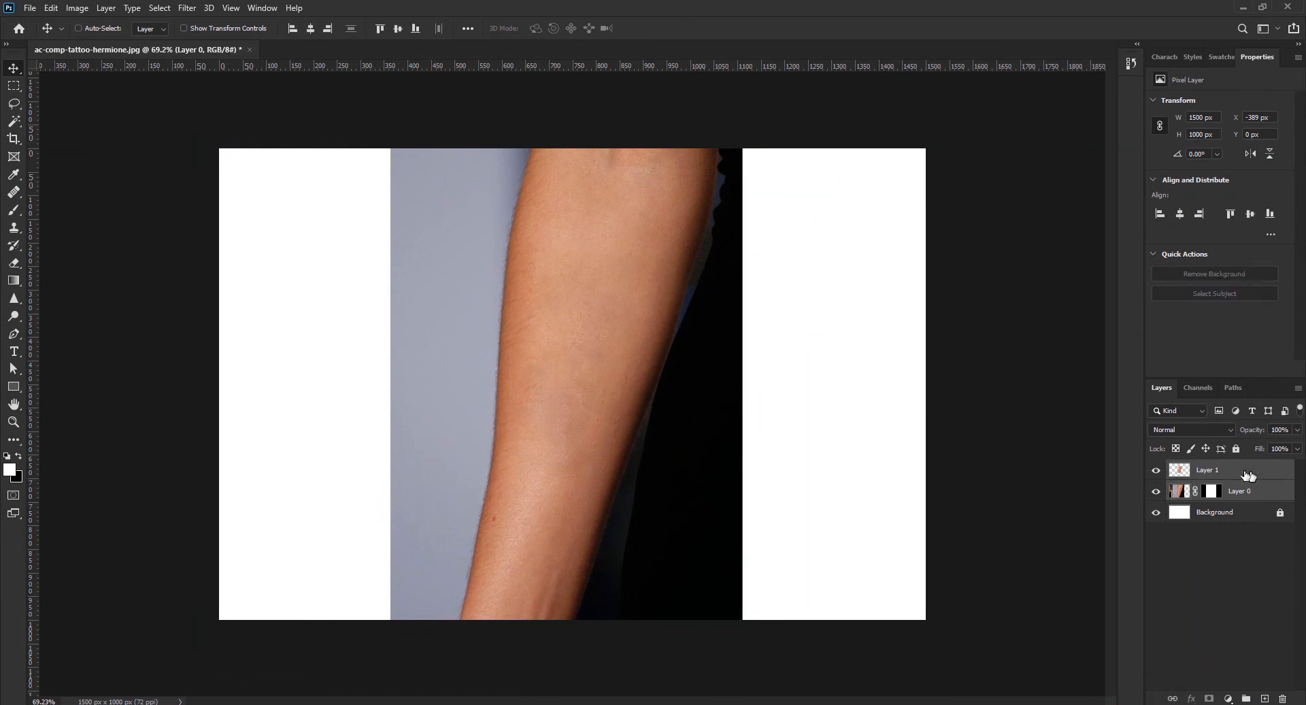
{"action": "left_click_drag", "start_coordinate": [612, 429], "coordinate": [767, 411]}
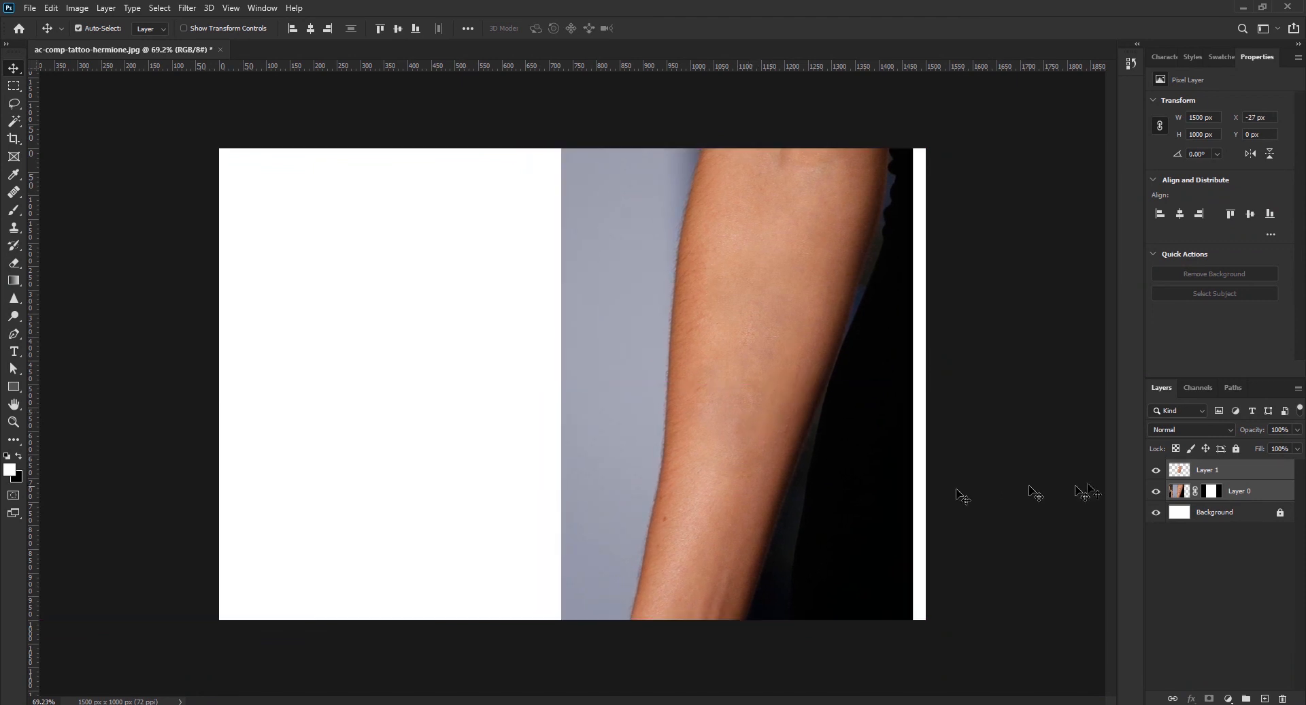
Step: Disable the layer mask on Layer 0 to reveal the full portrait beside the forearm close-up
{"action": "left_click", "coordinate": [1174, 493]}
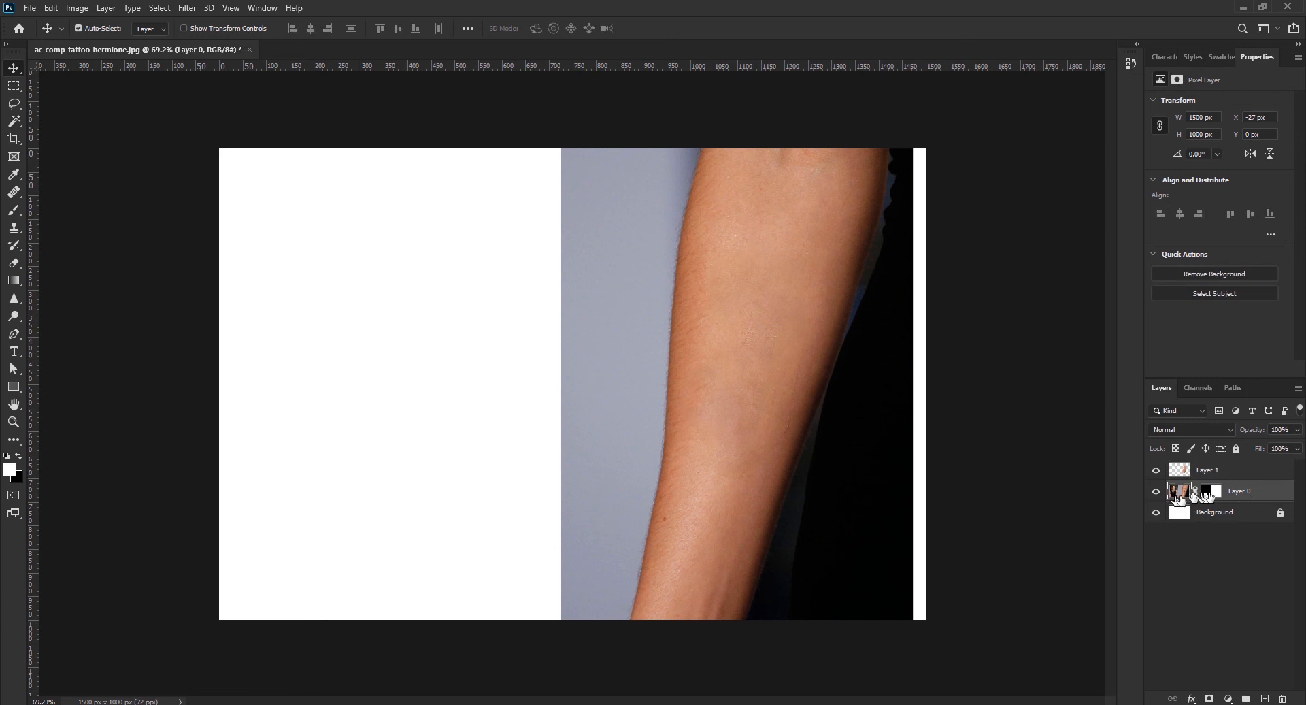
{"action": "right_click", "coordinate": [1213, 496]}
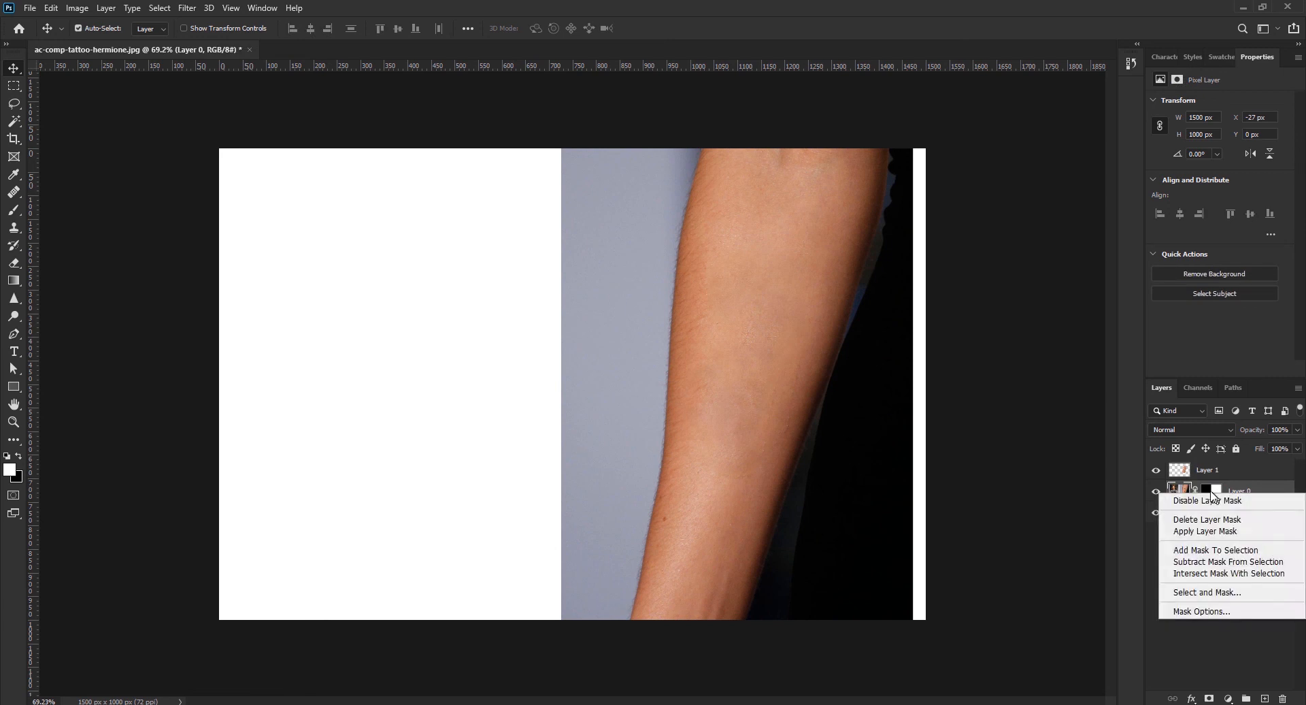
{"action": "left_click", "coordinate": [1216, 502]}
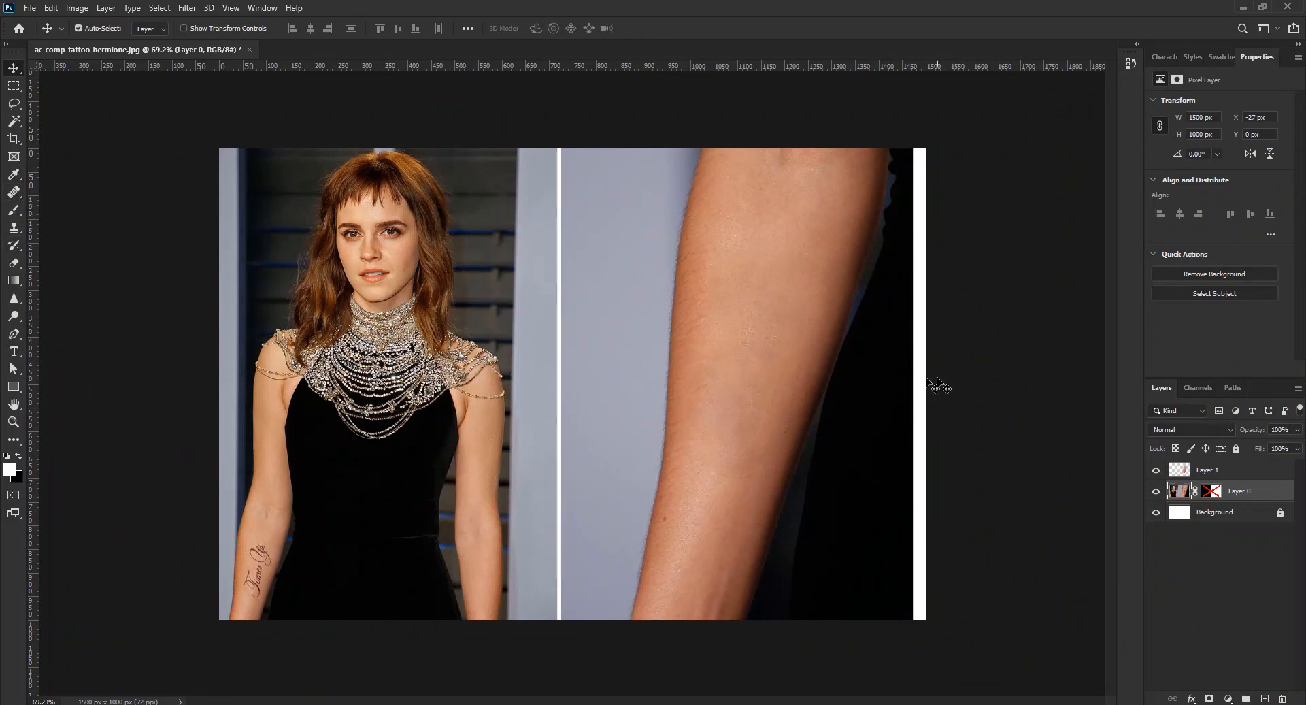
Step: Toggle Layer 1's visibility to compare the retouch with the original in the unmasked composition
{"action": "left_click", "coordinate": [1156, 471]}
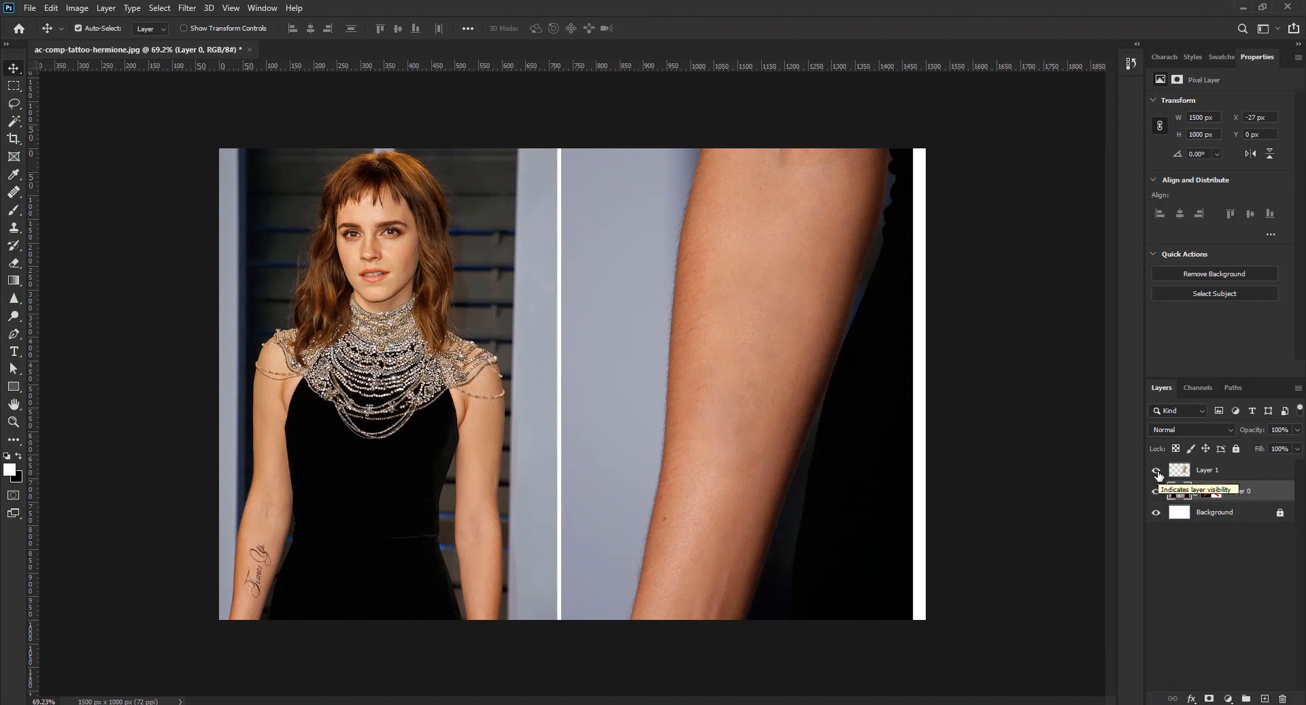
{"action": "left_click", "coordinate": [1156, 470]}
{"action": "left_click", "coordinate": [1156, 471]}
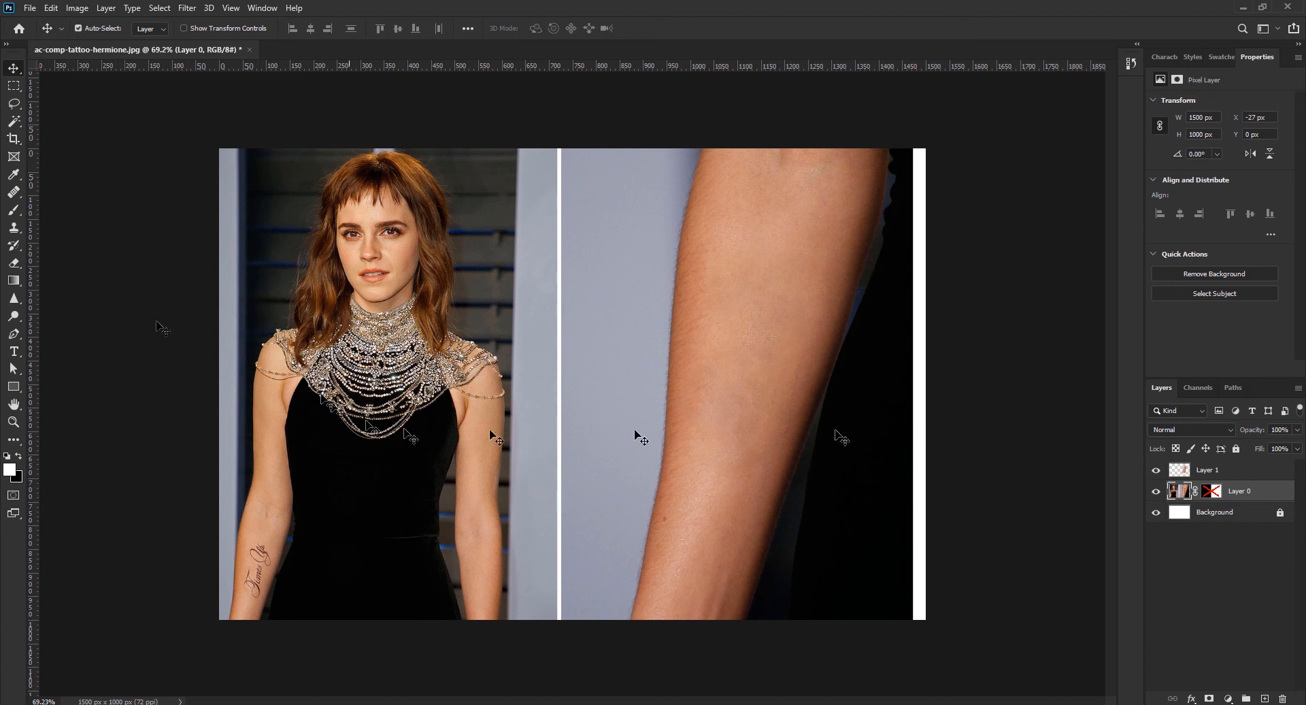
Step: Activate the Healing Brush and compare before and after by hiding and restoring Layer 1
{"action": "left_click", "coordinate": [19, 194]}
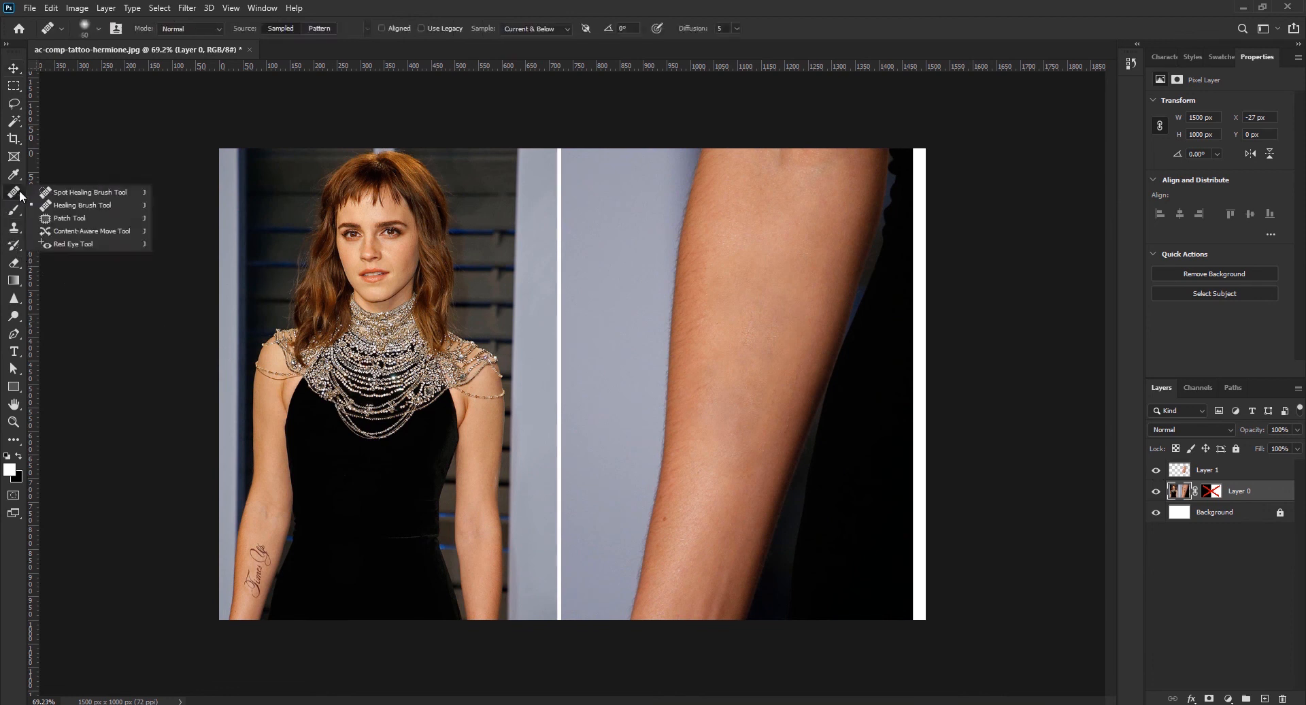
{"action": "left_click", "coordinate": [55, 205]}
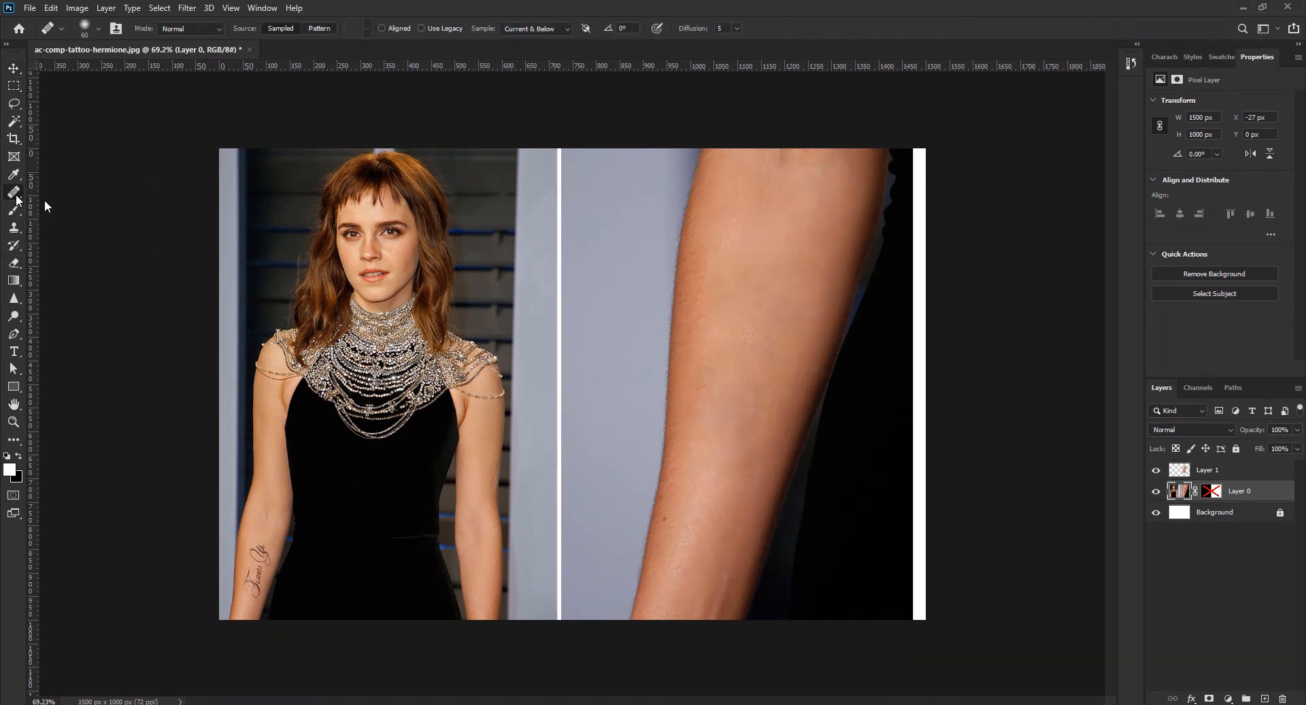
{"action": "left_click", "coordinate": [1156, 469]}
{"action": "key", "text": "ctrl+z"}
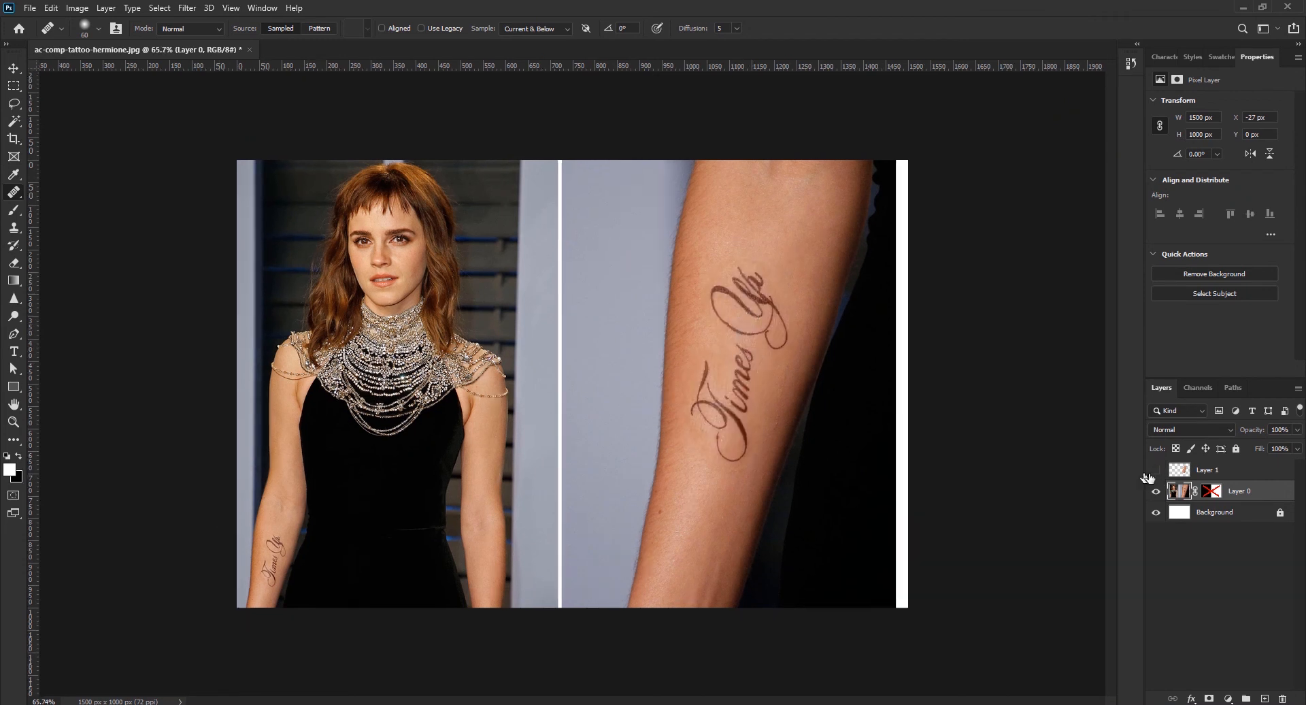
{"action": "left_click", "coordinate": [1155, 470]}
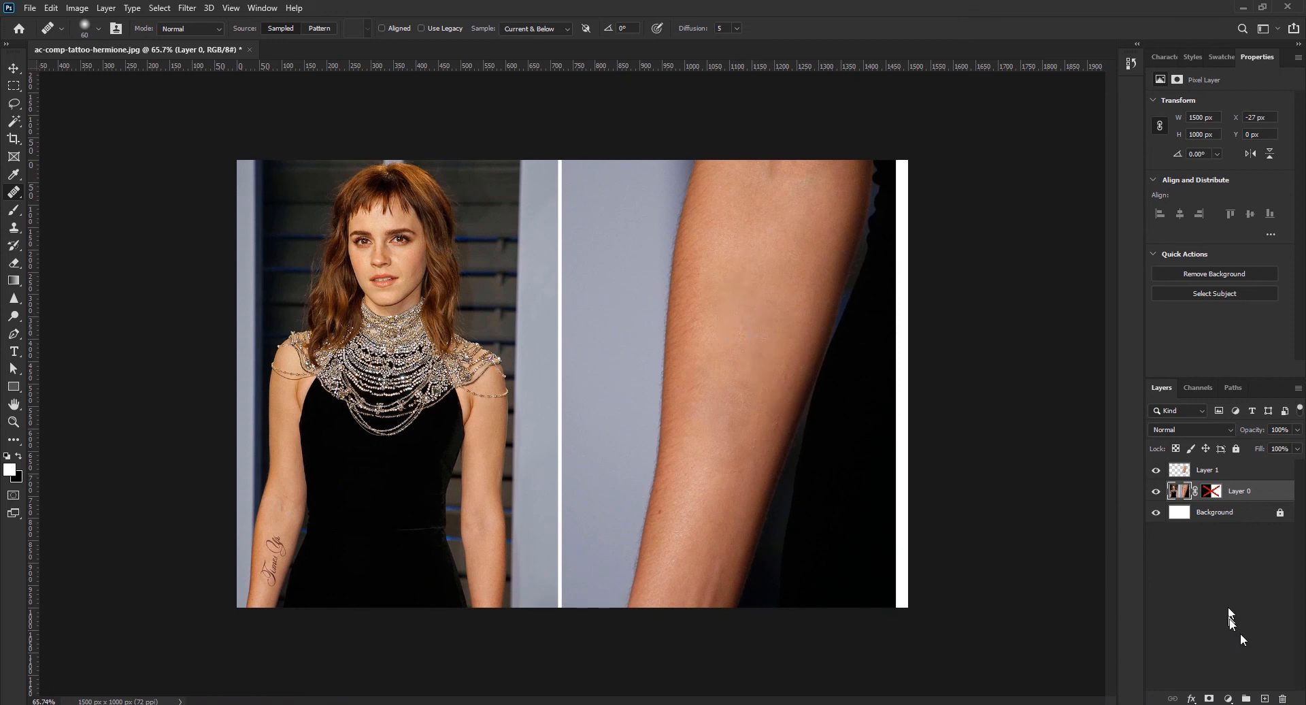
Step: Select Layer 1 and set the Healing Brush to sample from Current & Below
{"action": "left_click", "coordinate": [1219, 471]}
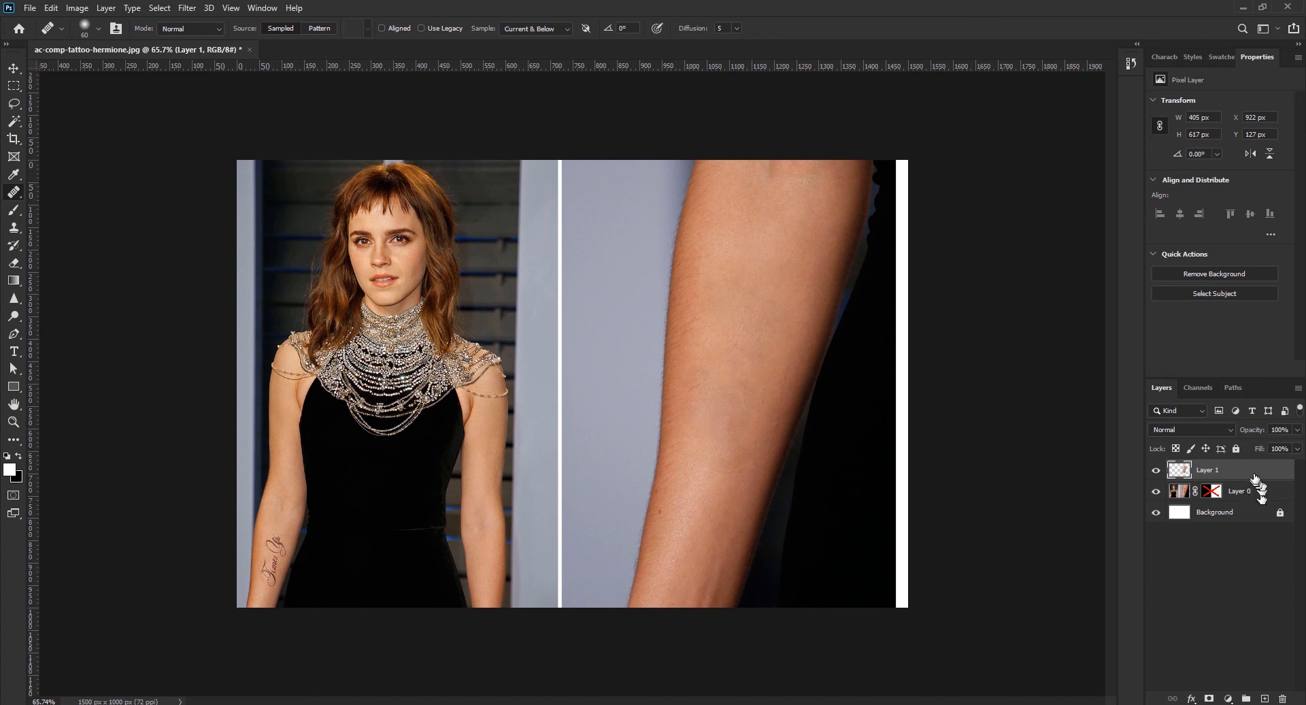
{"action": "right_click", "coordinate": [15, 193]}
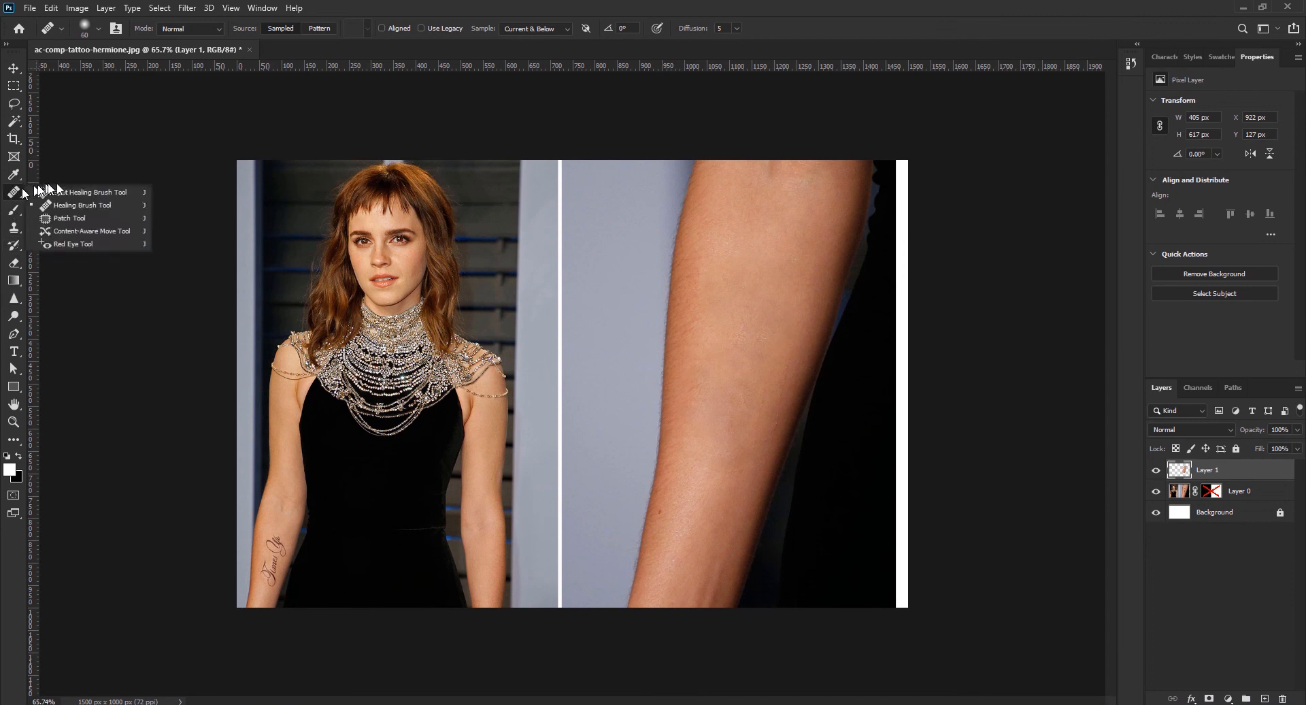
{"action": "left_click", "coordinate": [75, 202]}
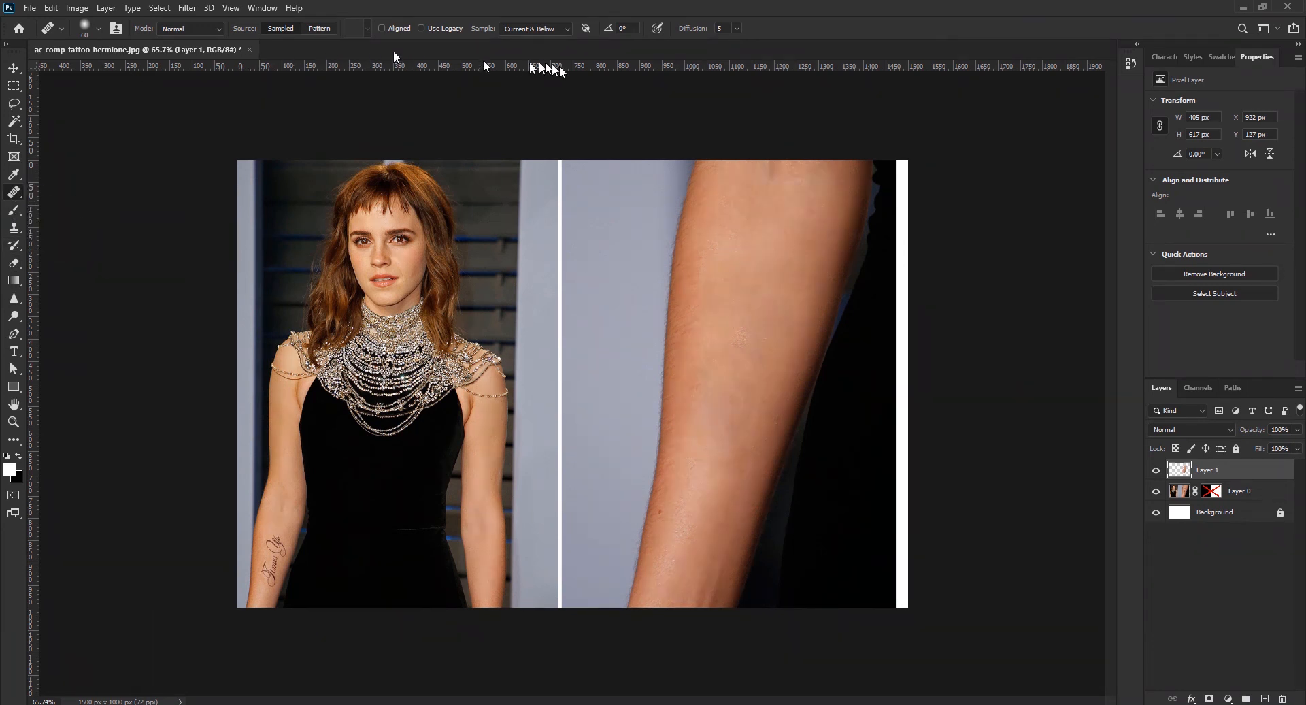
{"action": "left_click", "coordinate": [551, 29]}
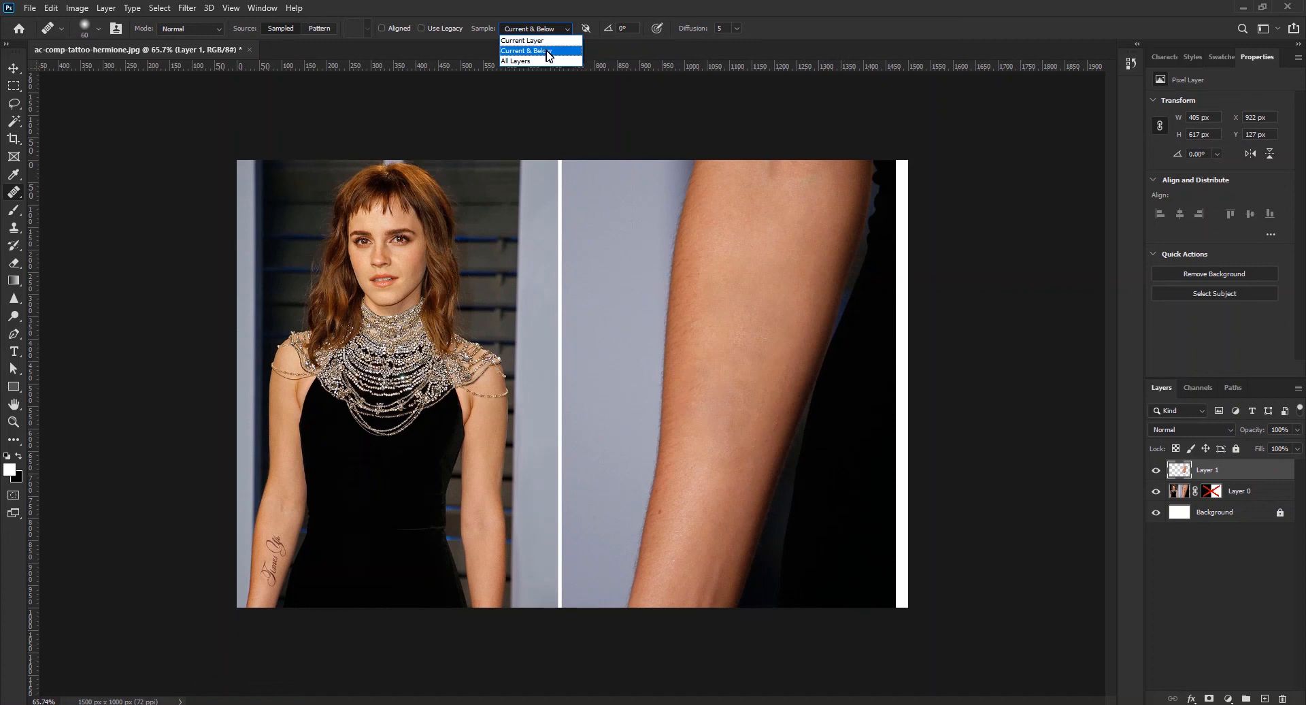
{"action": "left_click", "coordinate": [549, 52]}
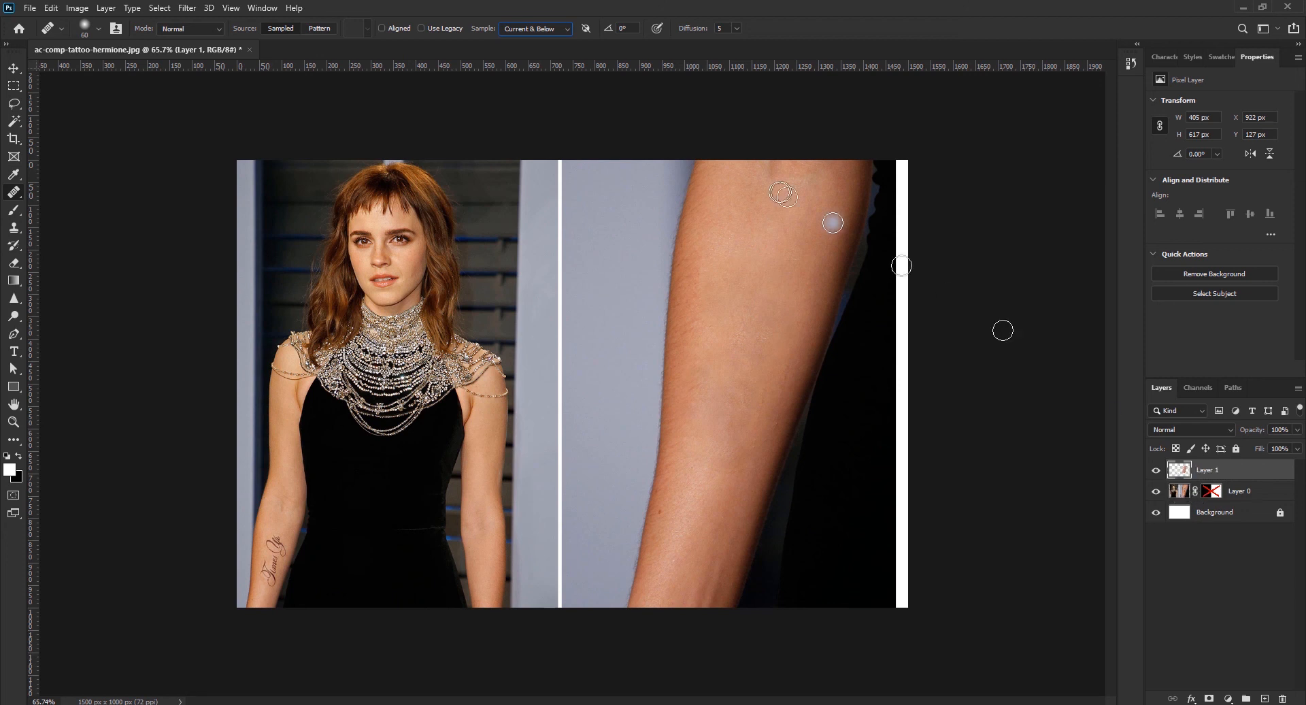
Step: Try Current Layer sampling while selecting Layer 0 and Layer 1 in turn, and restore Current & Below
{"action": "left_click", "coordinate": [528, 28]}
{"action": "left_click", "coordinate": [535, 41]}
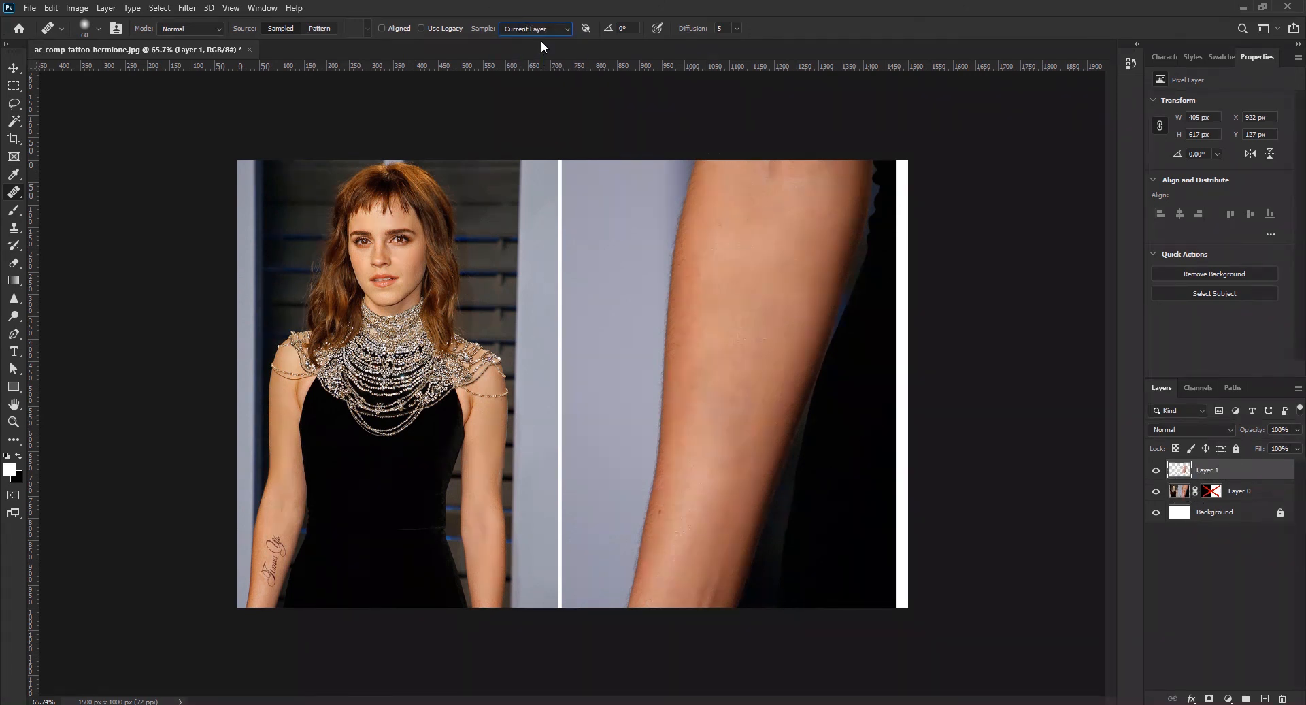
{"action": "left_click", "coordinate": [1237, 495]}
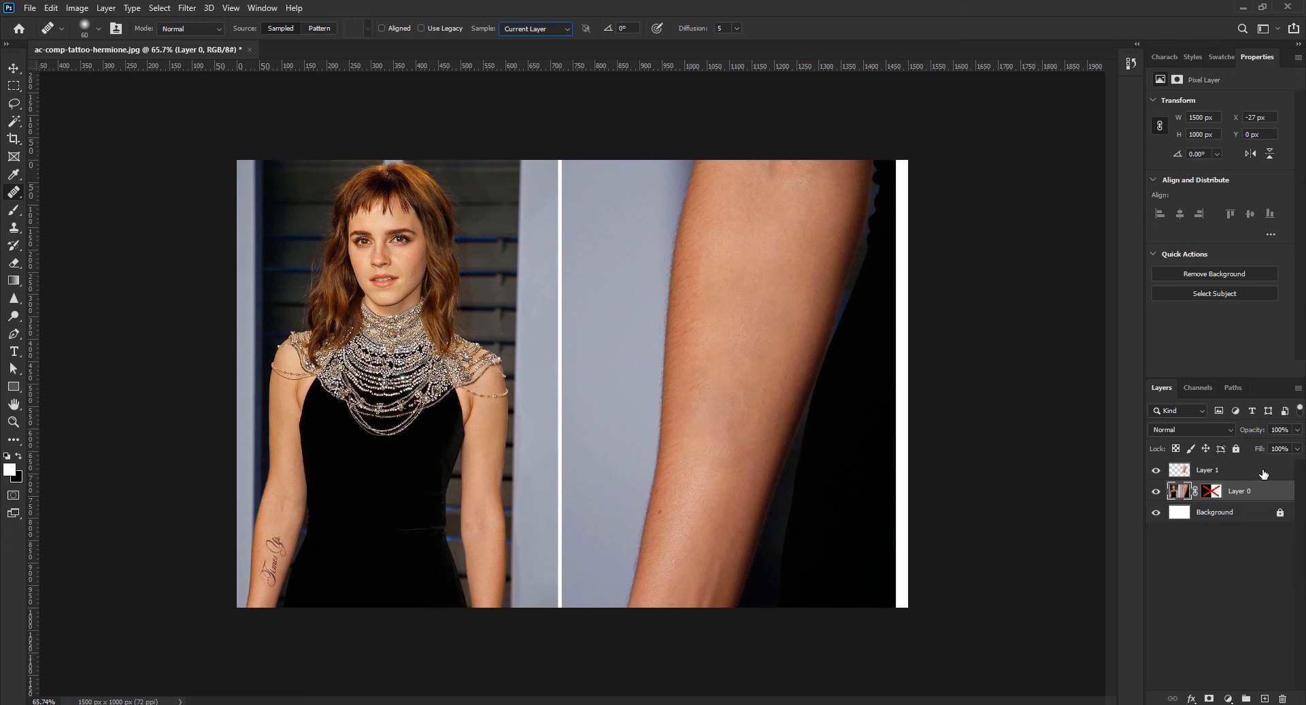
{"action": "left_click", "coordinate": [1263, 474]}
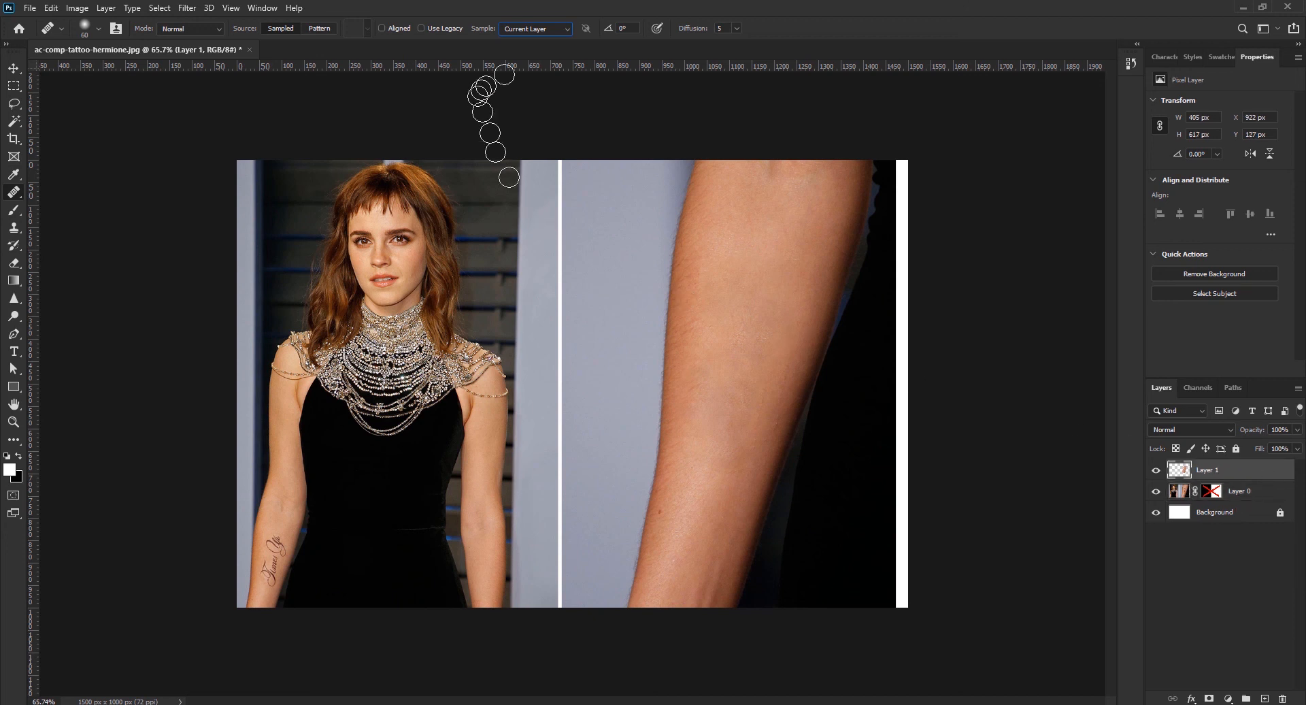
{"action": "left_click", "coordinate": [527, 28]}
{"action": "left_click", "coordinate": [531, 42]}
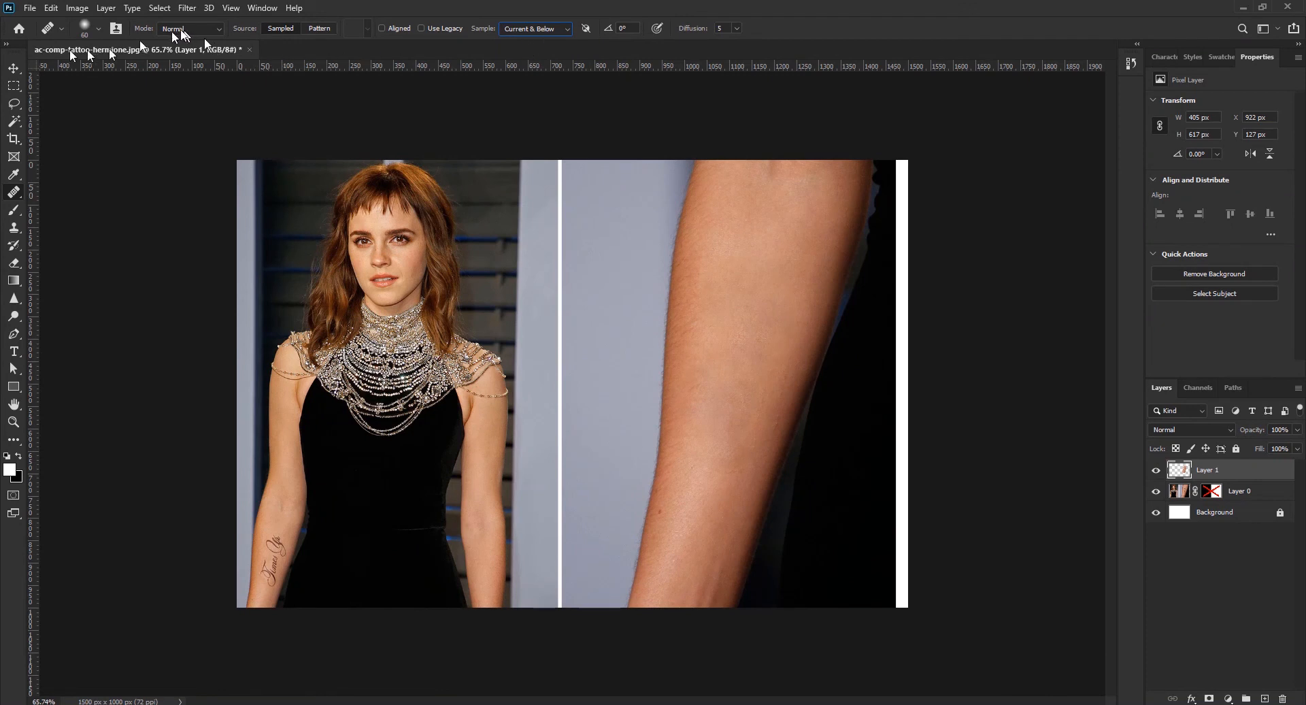
Step: Review the Healing Brush's size, hardness and spacing settings without changing them
{"action": "left_click", "coordinate": [92, 32]}
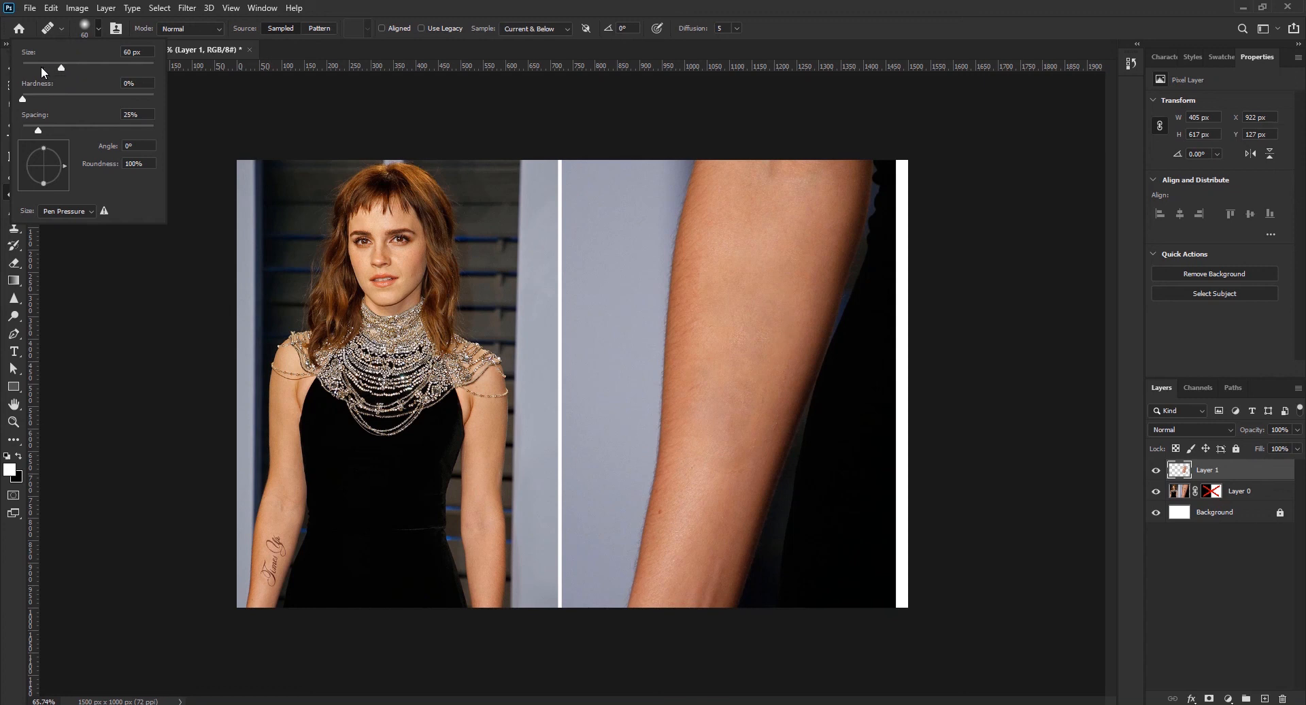
{"action": "left_click", "coordinate": [459, 3]}
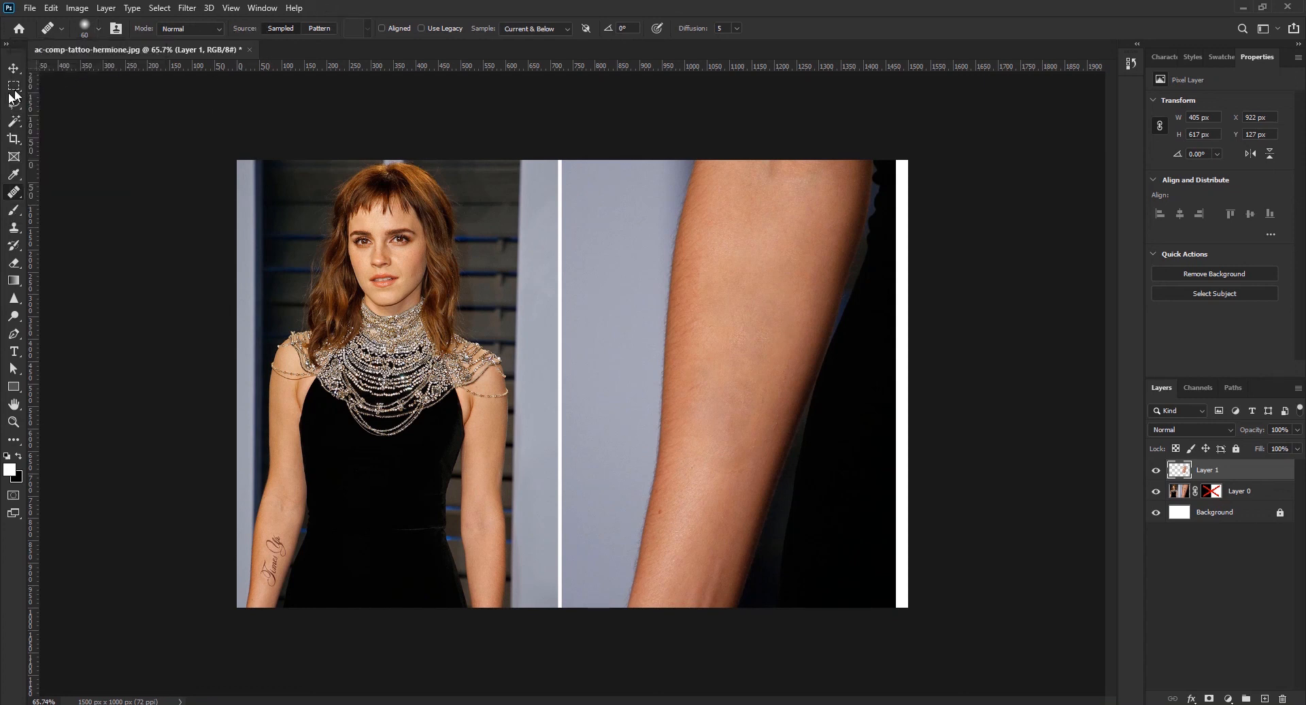
Step: Switch to the Move tool and toggle Layer 1's visibility to check the tattoo against the healed skin
{"action": "key", "text": "v"}
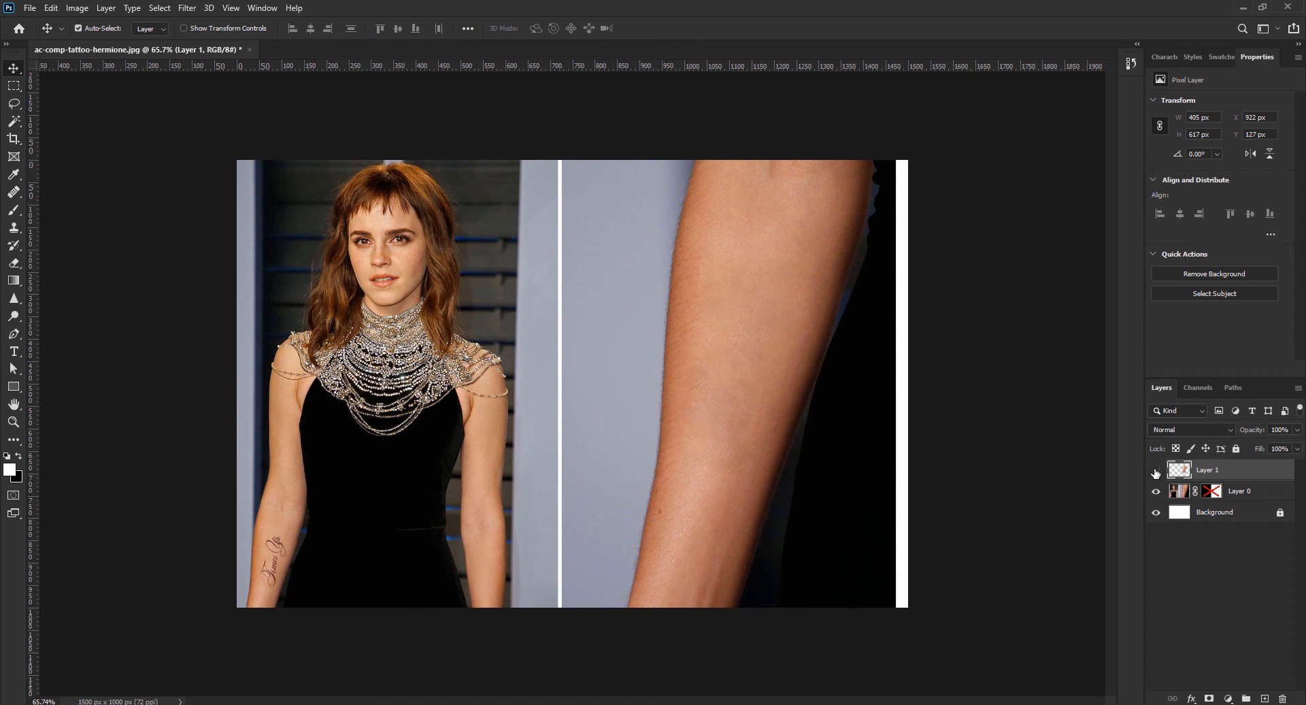
{"action": "left_click", "coordinate": [1155, 471]}
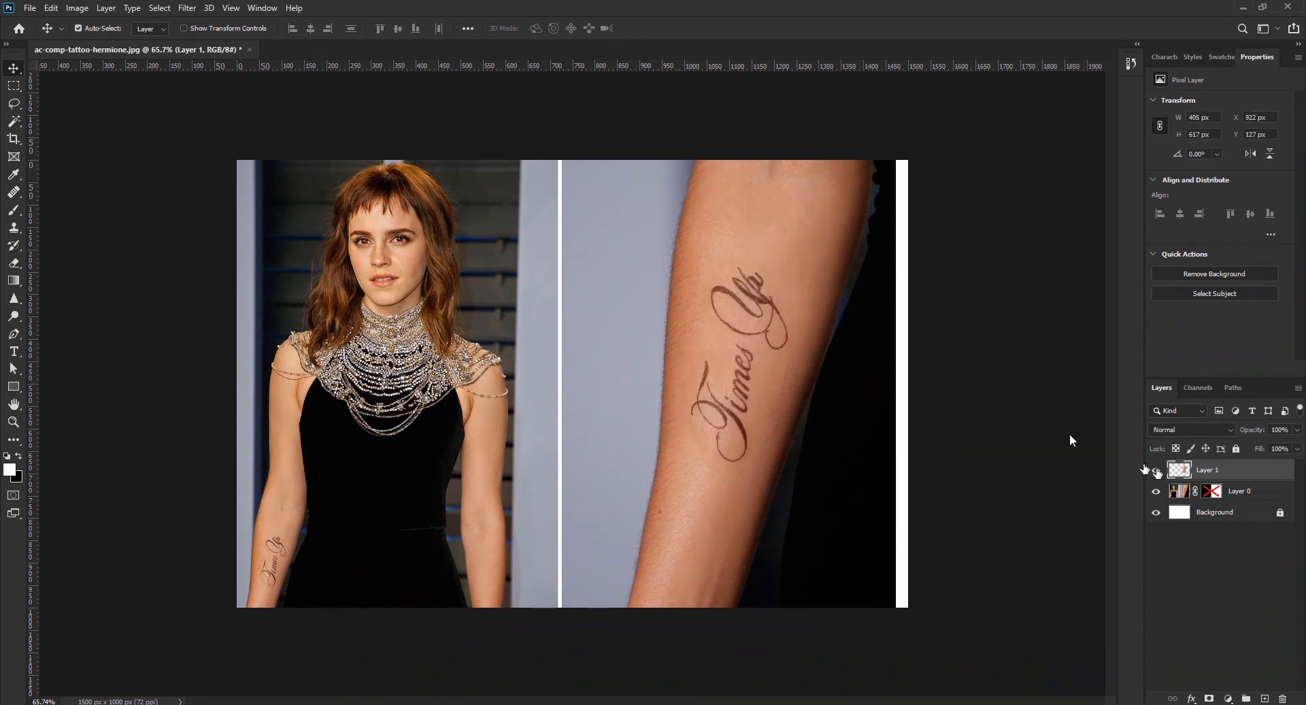